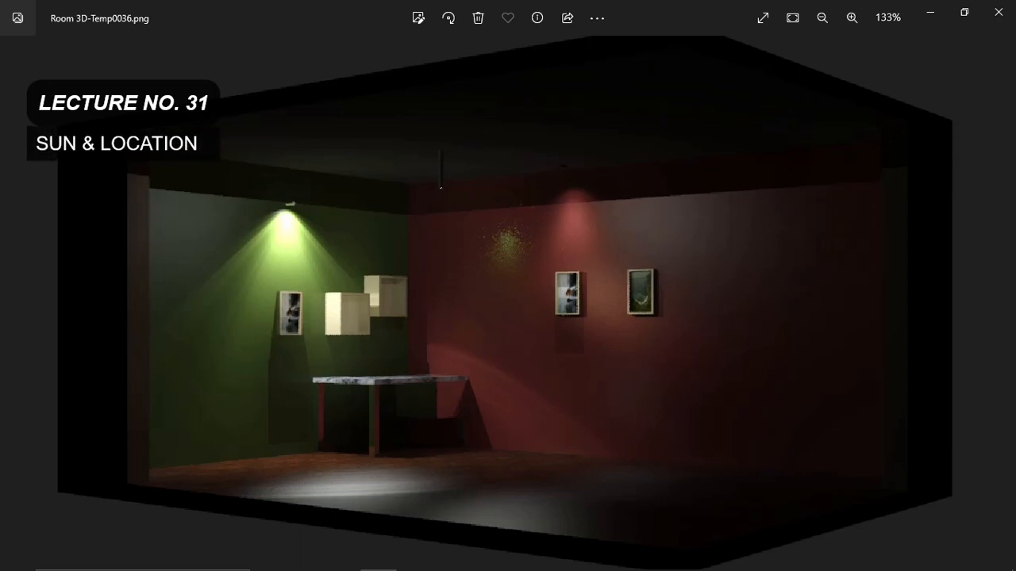
Switch from the image viewer to AutoCAD and set the render output to 800 x 600 px SVGA at Low quality.
left_click(931, 19)
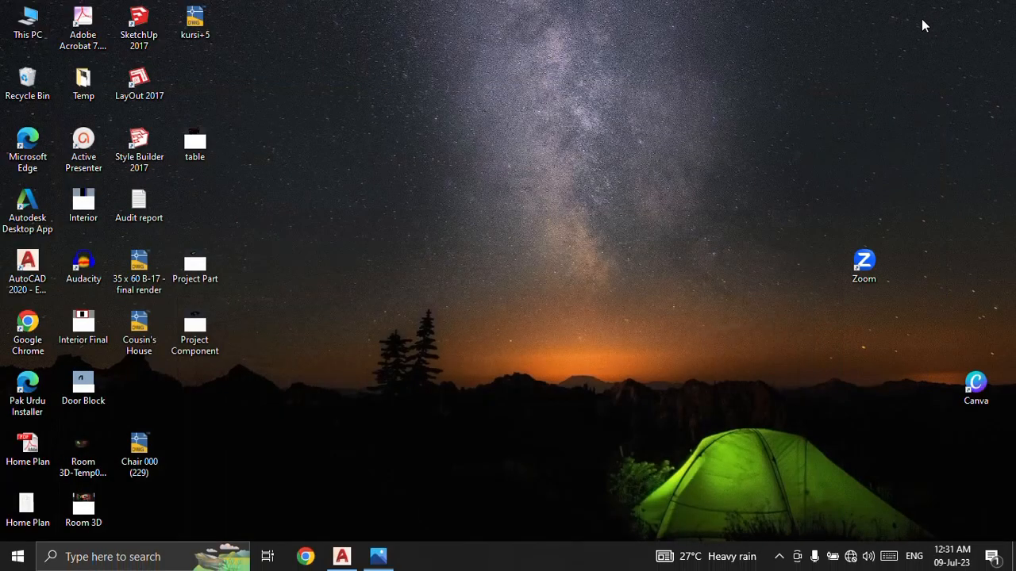
left_click(352, 562)
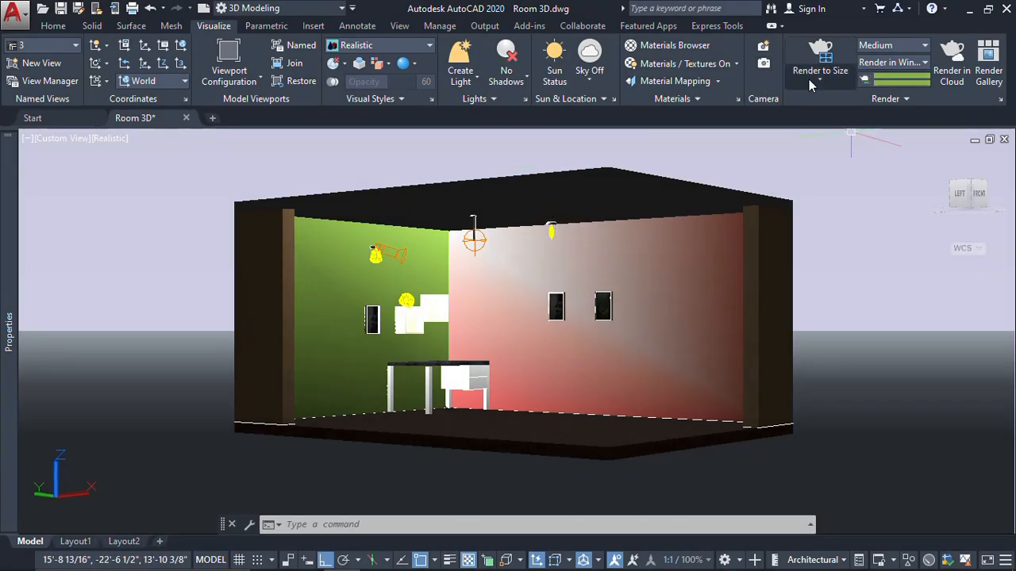
left_click(808, 79)
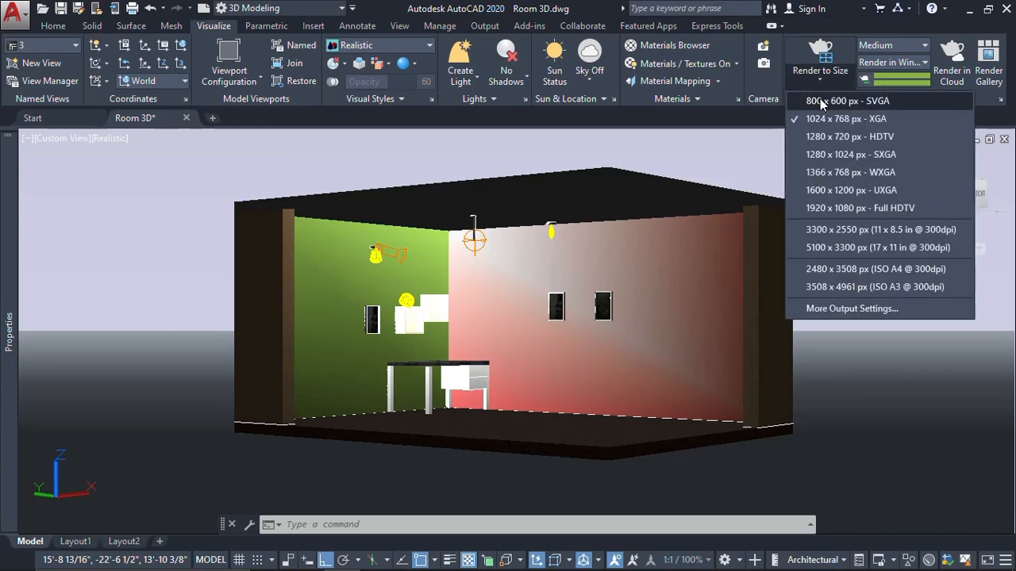
left_click(821, 101)
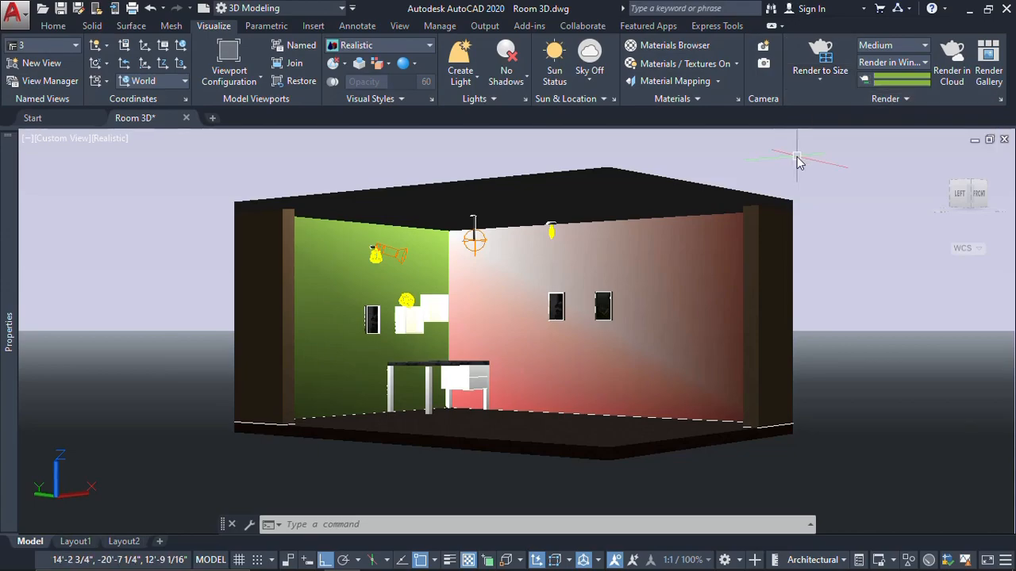
left_click(878, 46)
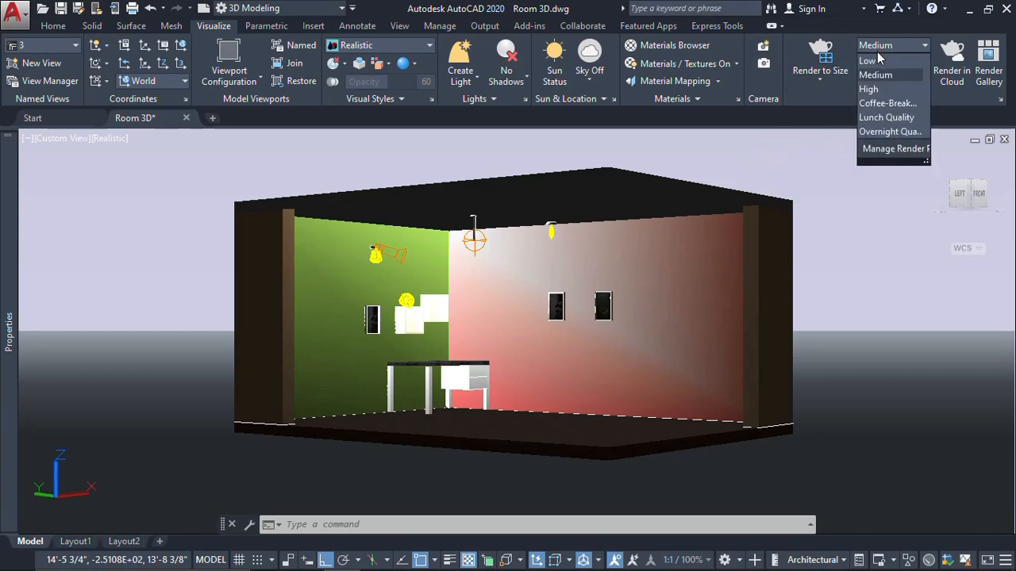
left_click(873, 60)
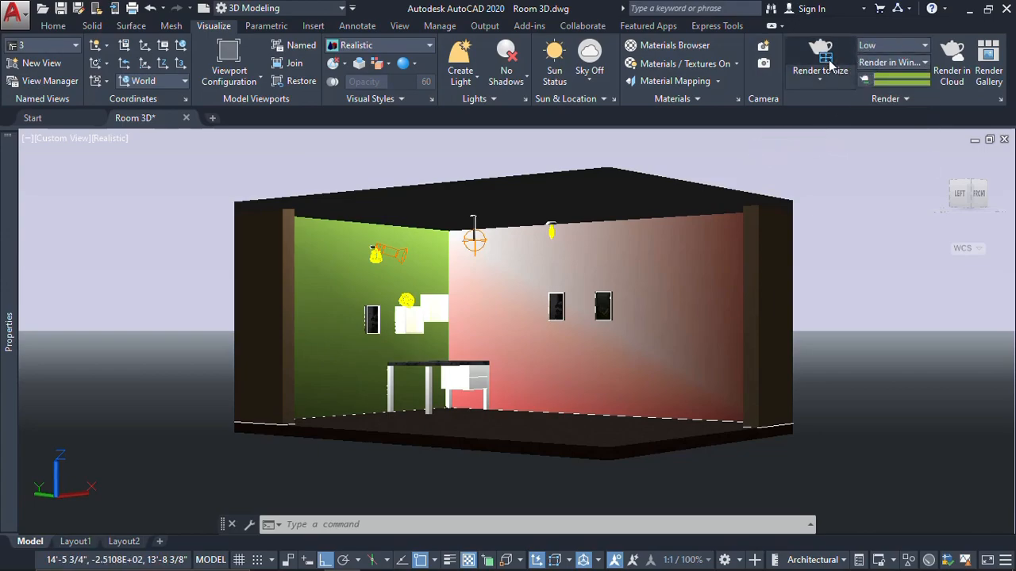
Render the room view, examine the lighting up close in the render window, and close the render.
left_click(828, 58)
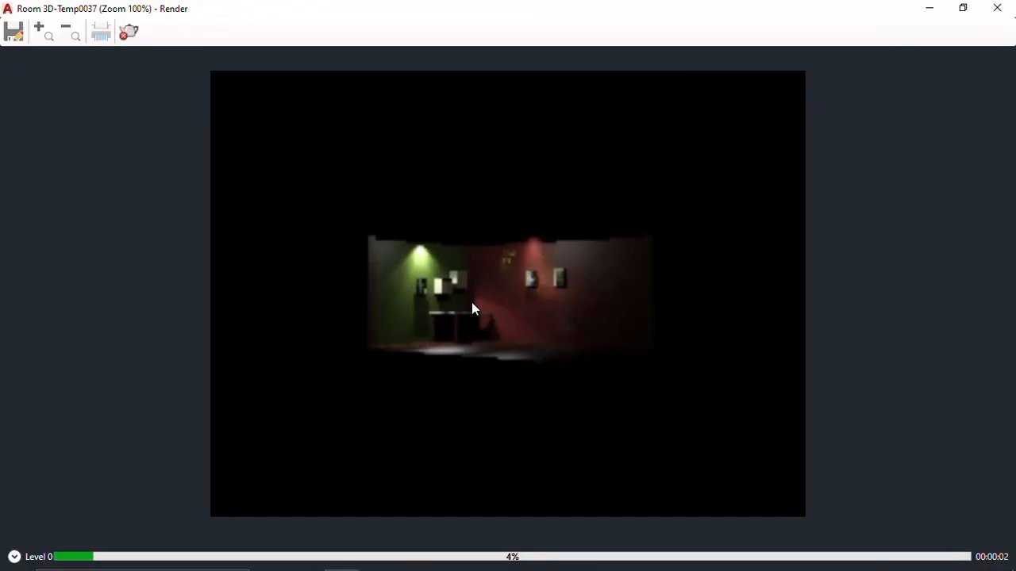
scroll(450, 293, "up", 1)
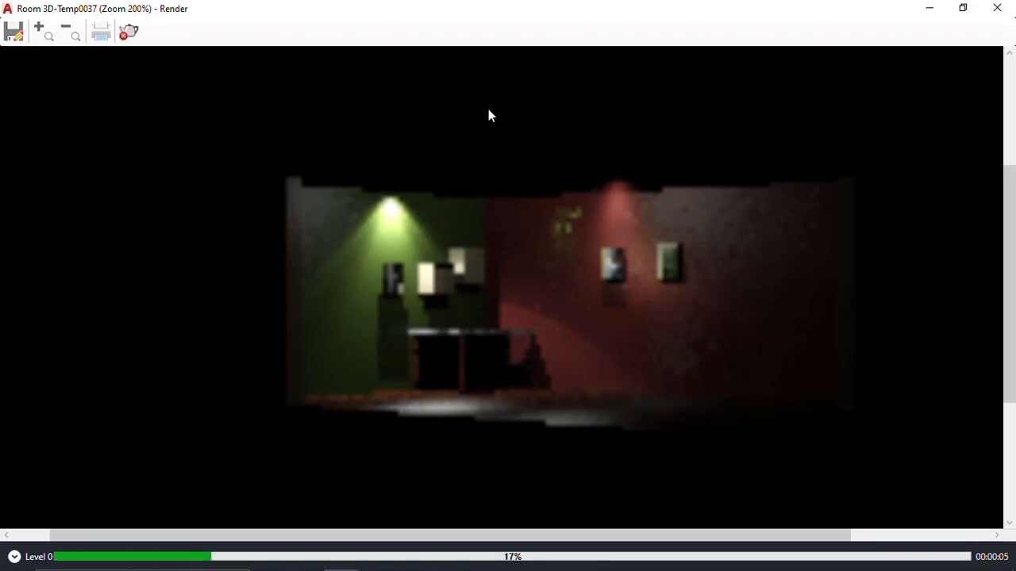
left_click(130, 31)
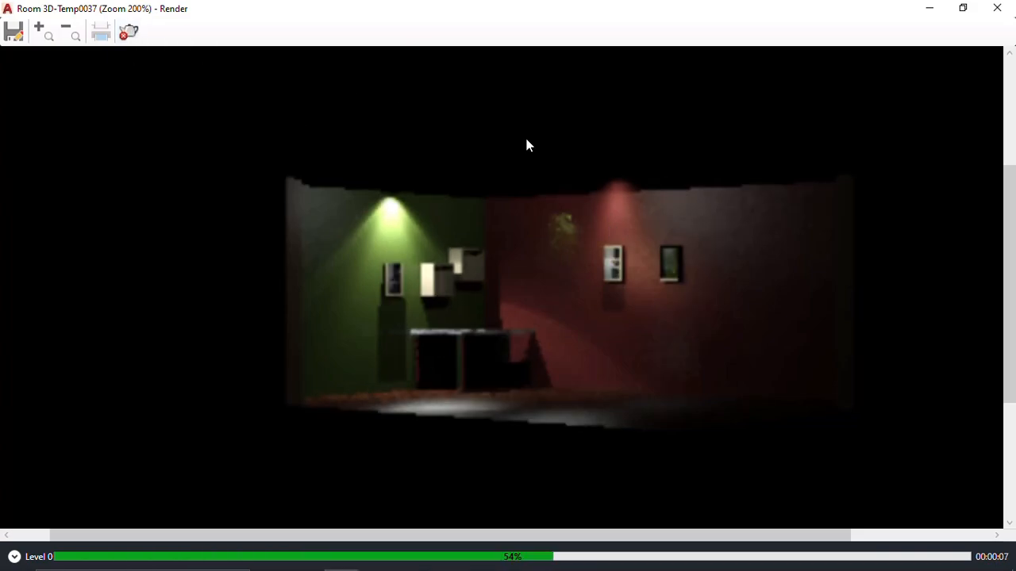
left_click(998, 10)
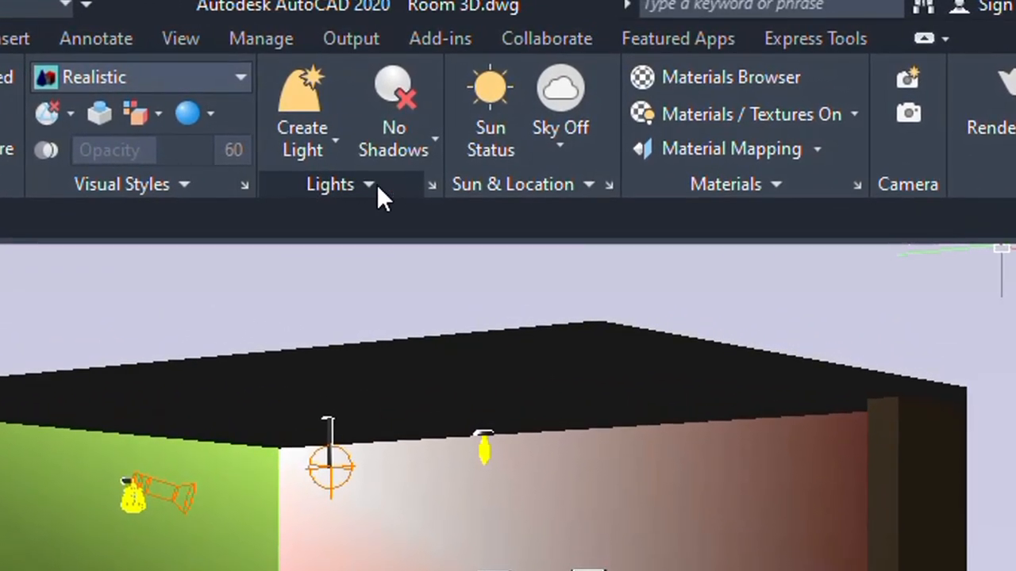
Delete the light at the lower end of the hanging ceiling rod.
left_click(332, 143)
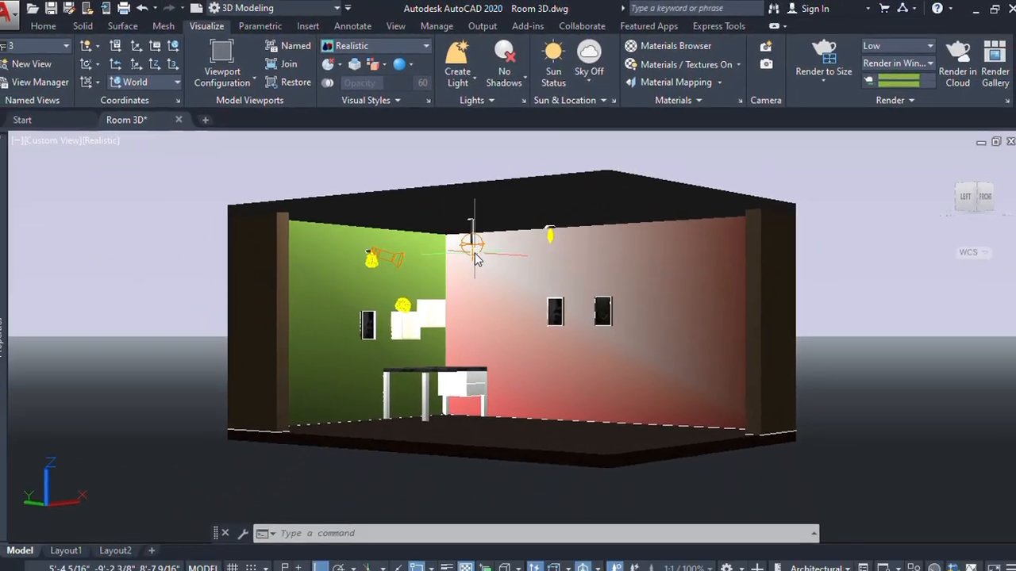
left_click(517, 236)
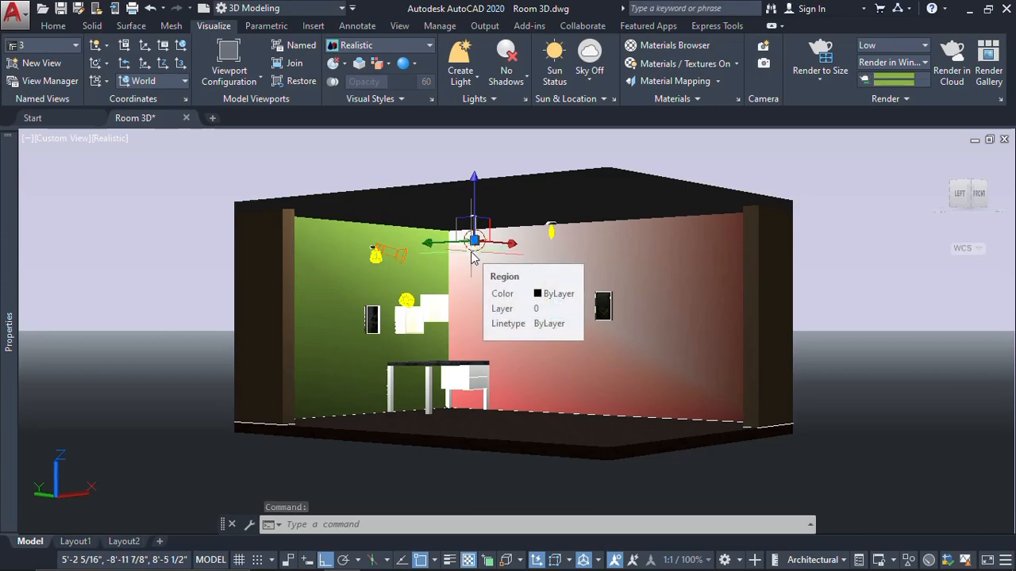
key("Delete")
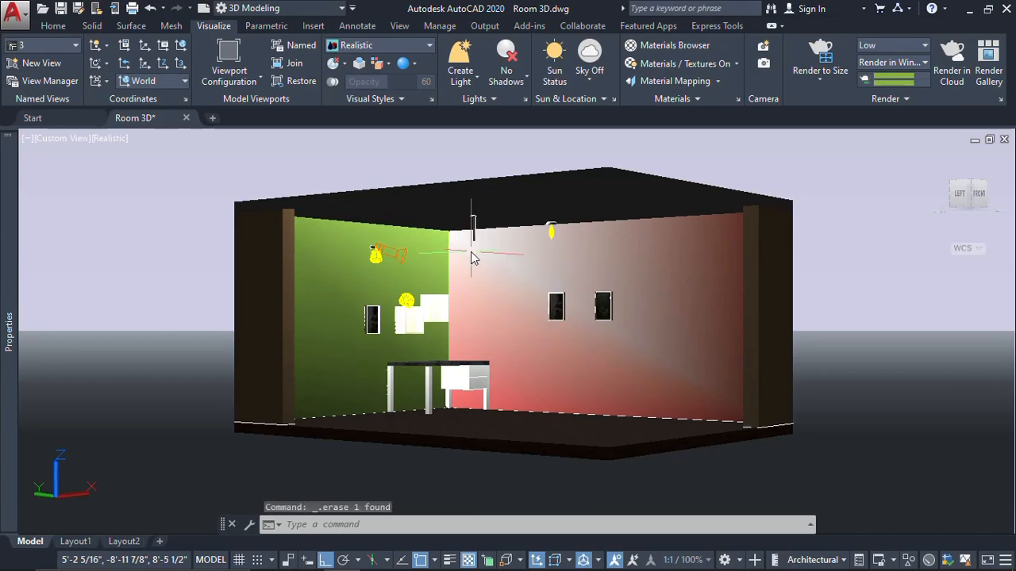
Place a point light at the center of the hanging ceiling rod's lower end, keeping the default light options.
left_click(476, 81)
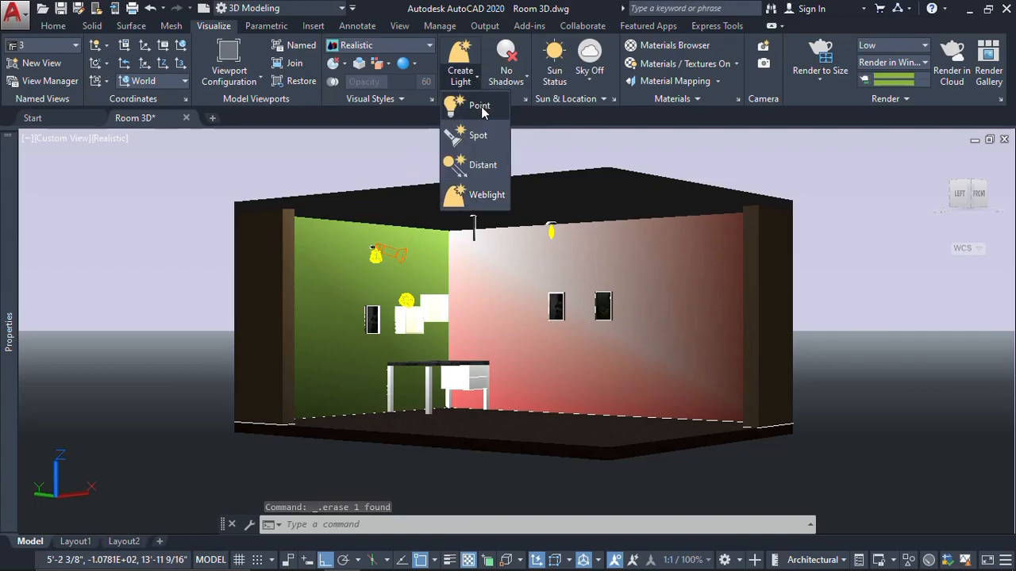
left_click(480, 107)
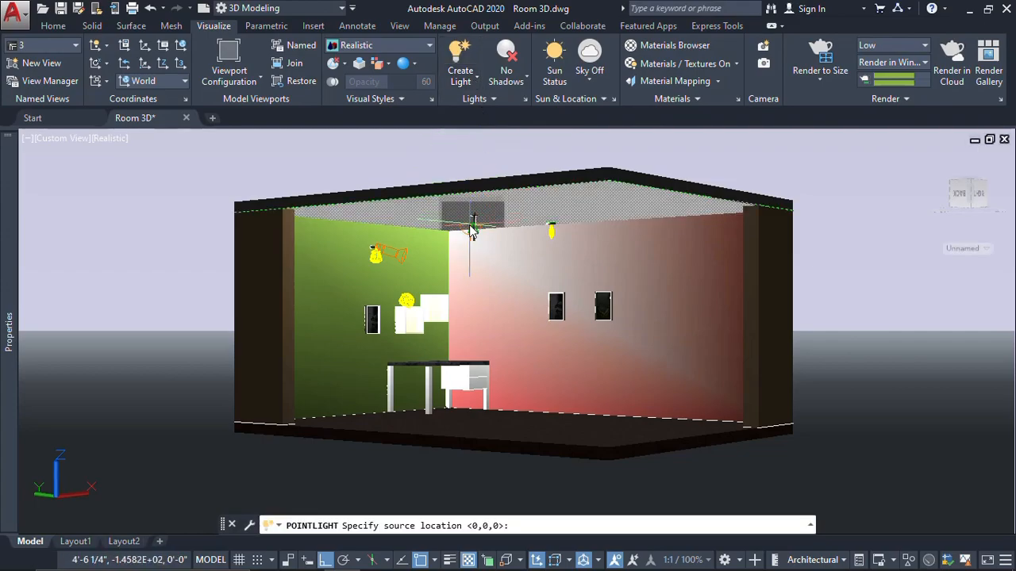
scroll(471, 230, "up", 3)
middle_click_drag(472, 238, 539, 347)
scroll(516, 287, "up", 1)
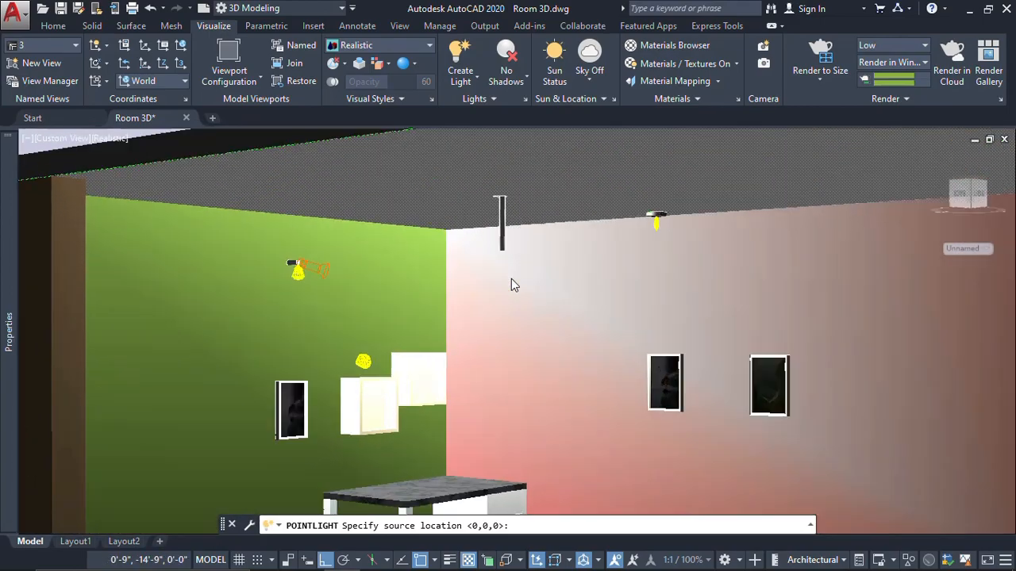
scroll(511, 279, "up", 1)
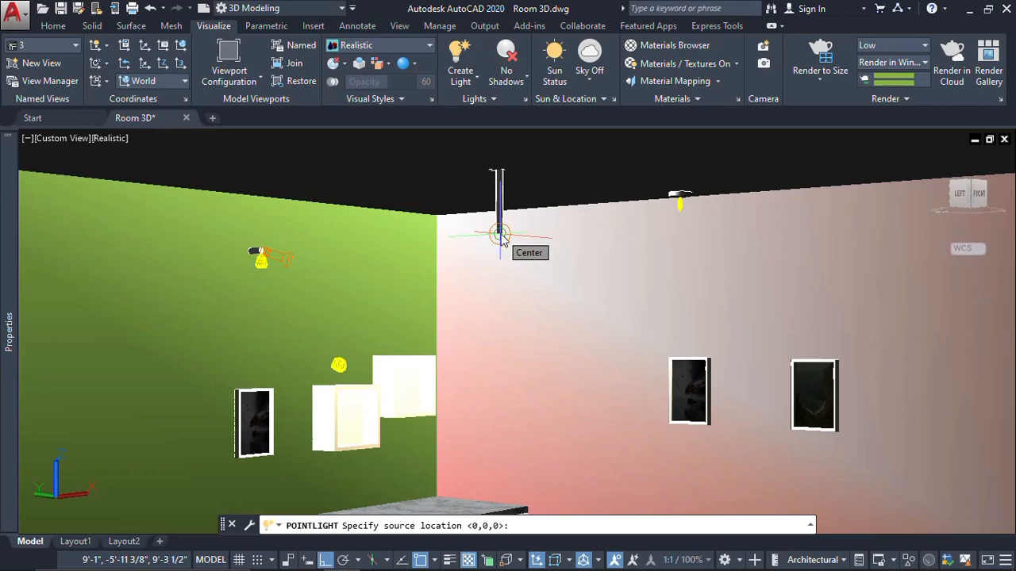
left_click(499, 235)
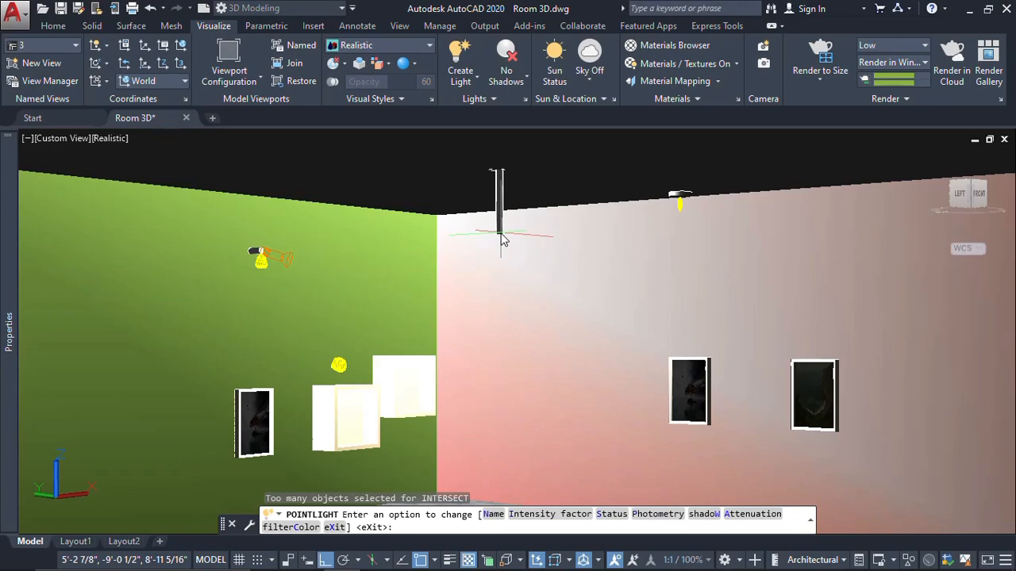
key("Return")
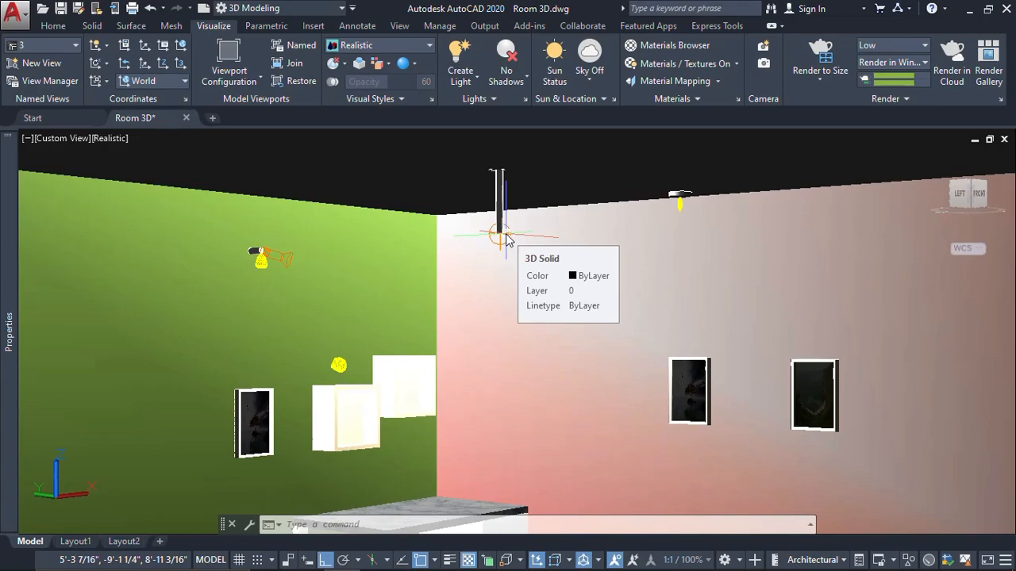
Open the list of lights in the model with LIGHTLIST and rename the new point light "sphere light".
type("l")
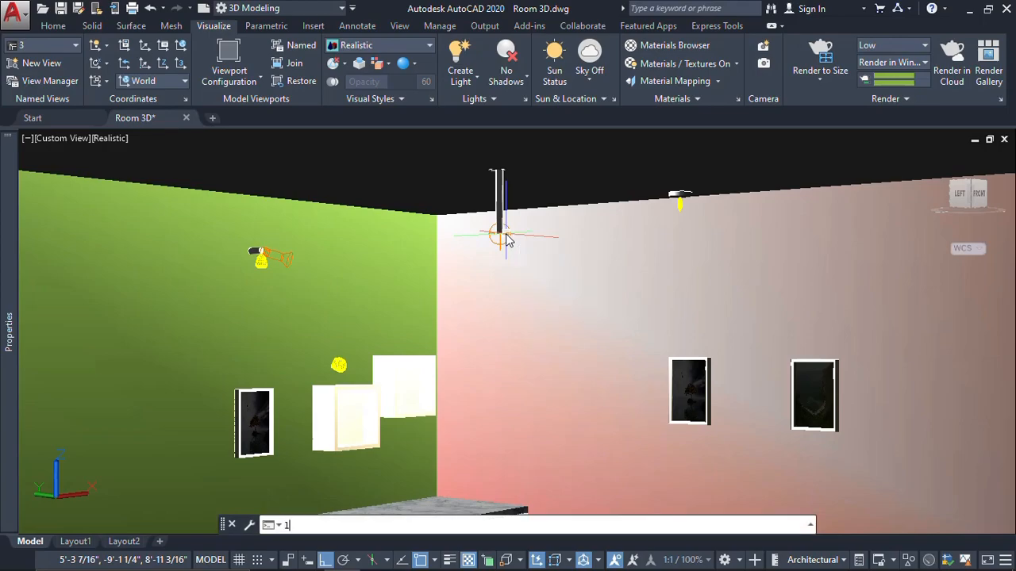
type("ightlist")
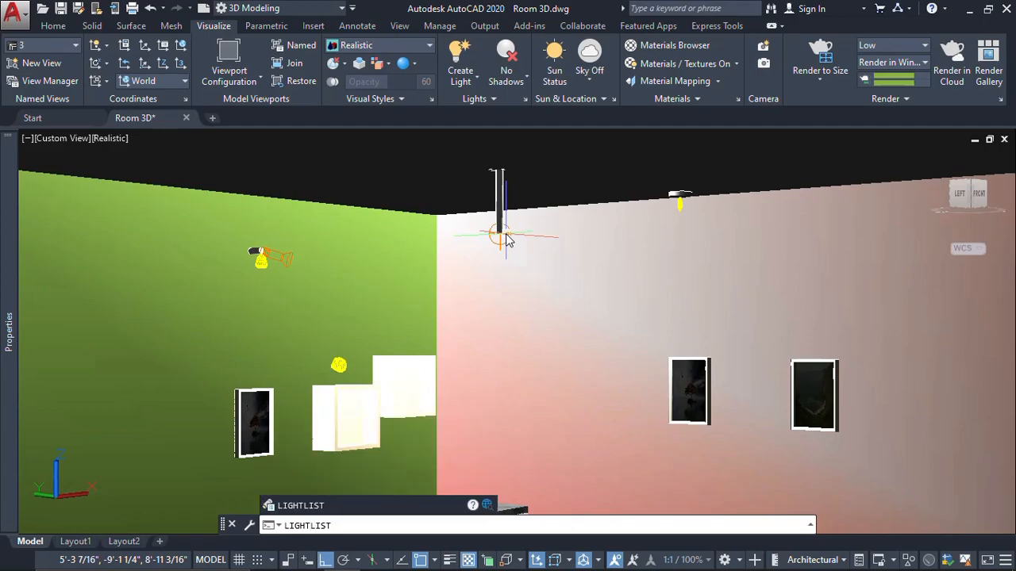
key("Return")
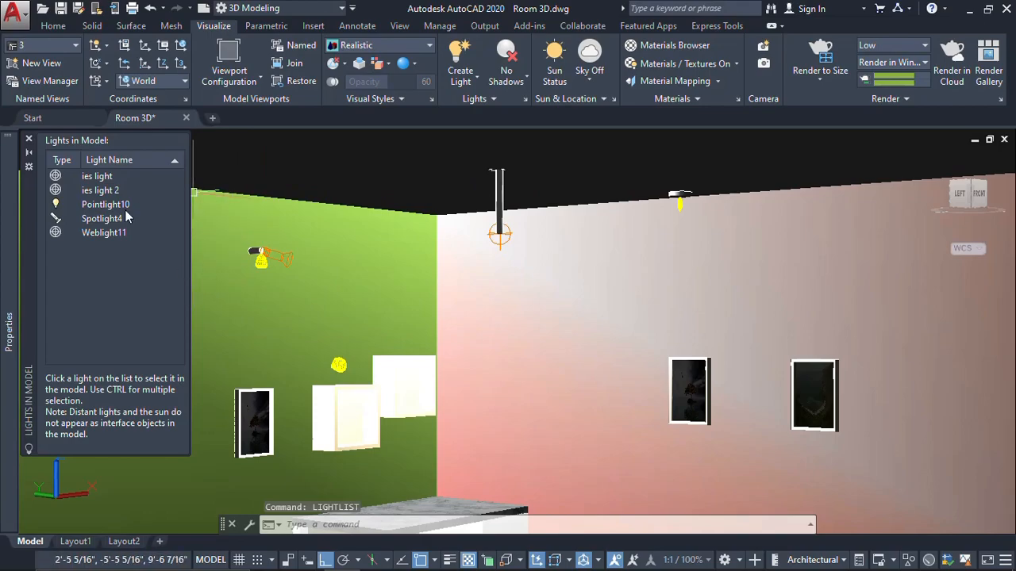
left_click(98, 205)
left_click(96, 205)
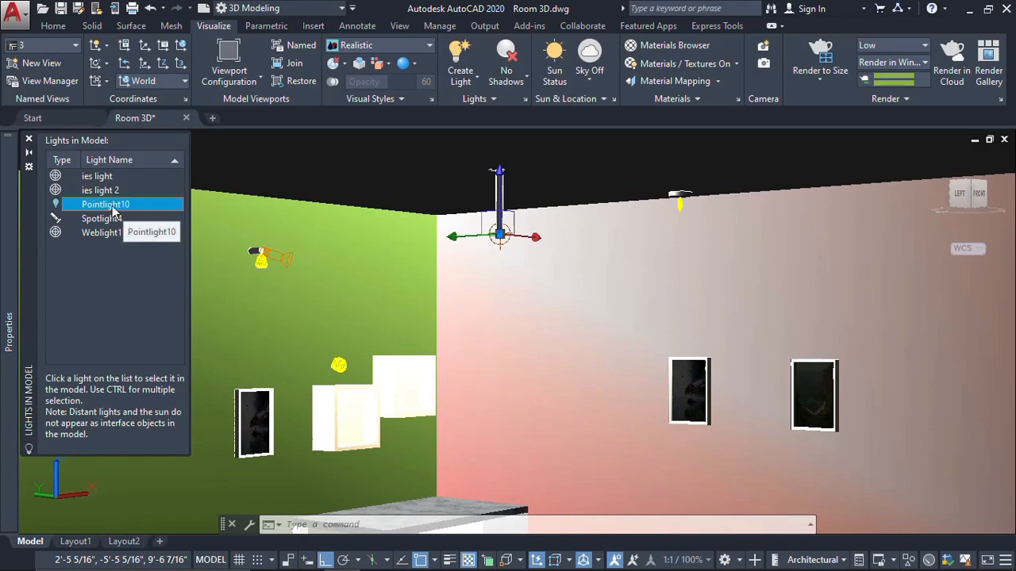
double_click(112, 206)
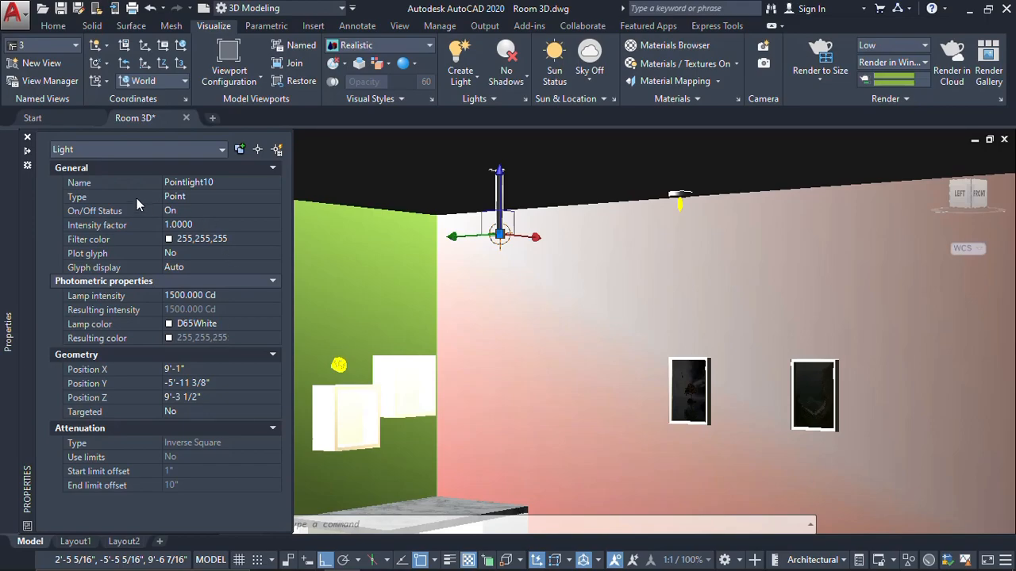
left_click(243, 182)
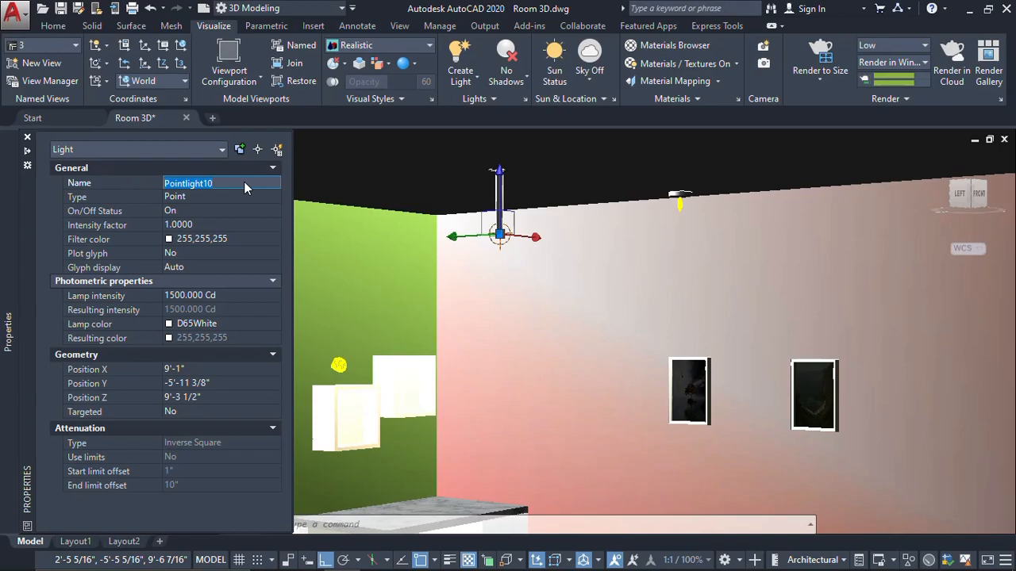
type("sphere light")
key("Return")
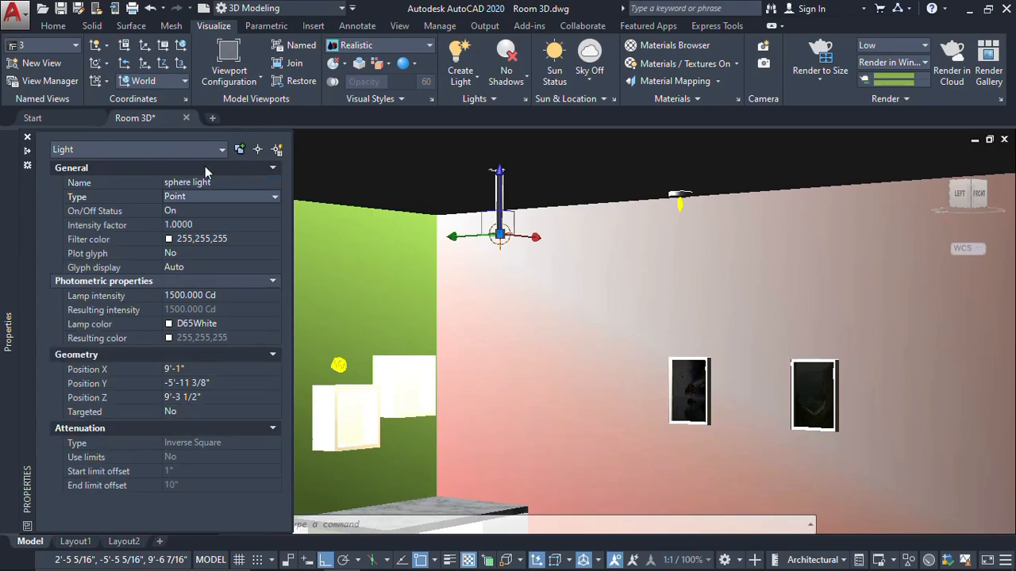
Set the sphere light's intensity factor to 5, keeping its type as Point, its status On and its filter color 255,255,255.
left_click(240, 196)
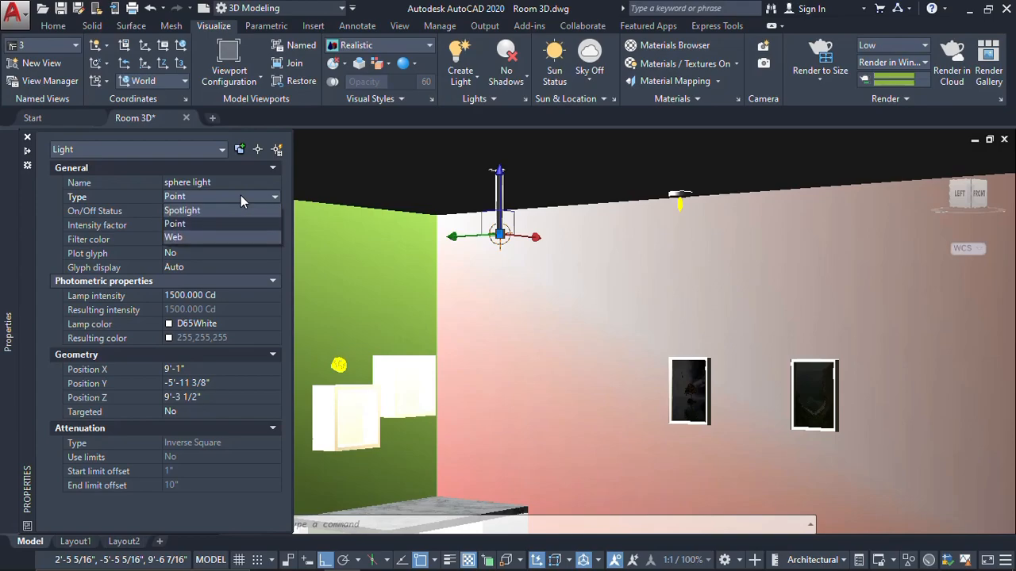
left_click(199, 226)
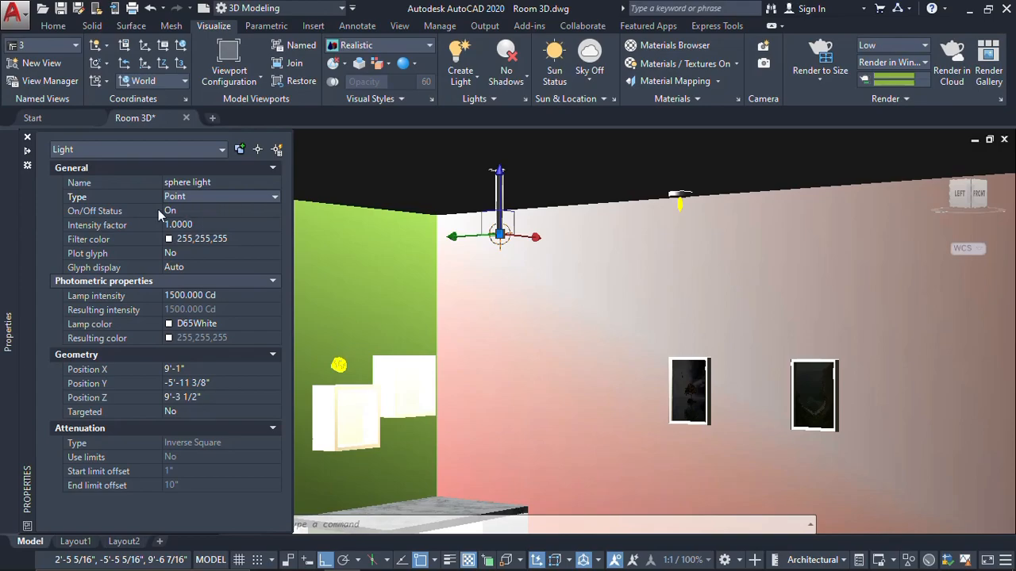
left_click(214, 210)
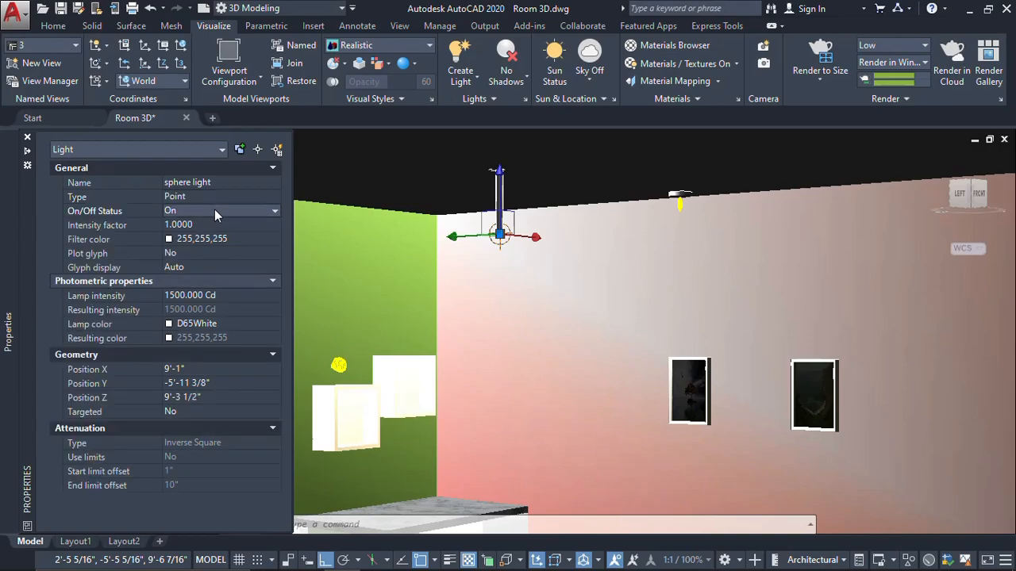
left_click(214, 210)
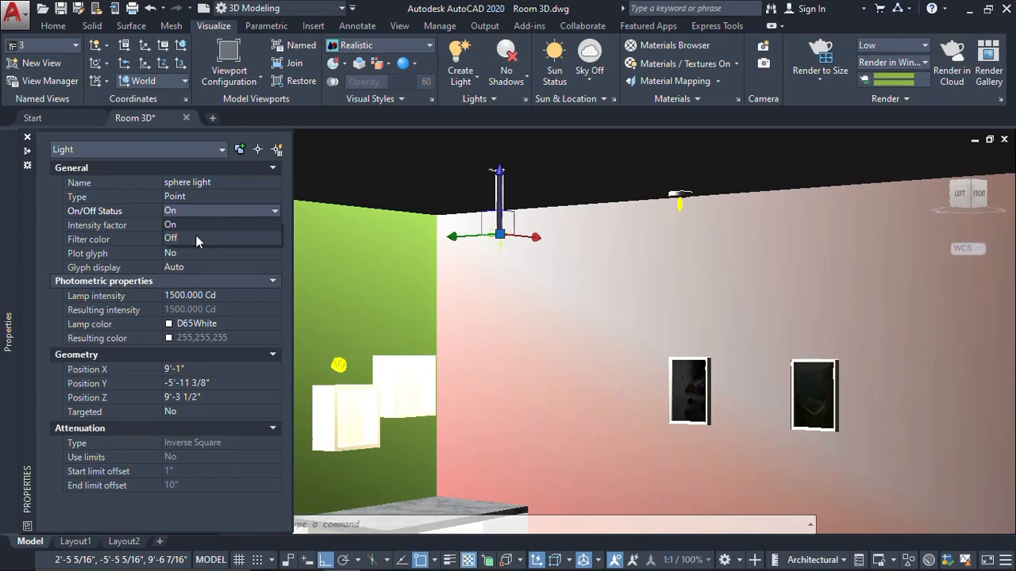
left_click(195, 211)
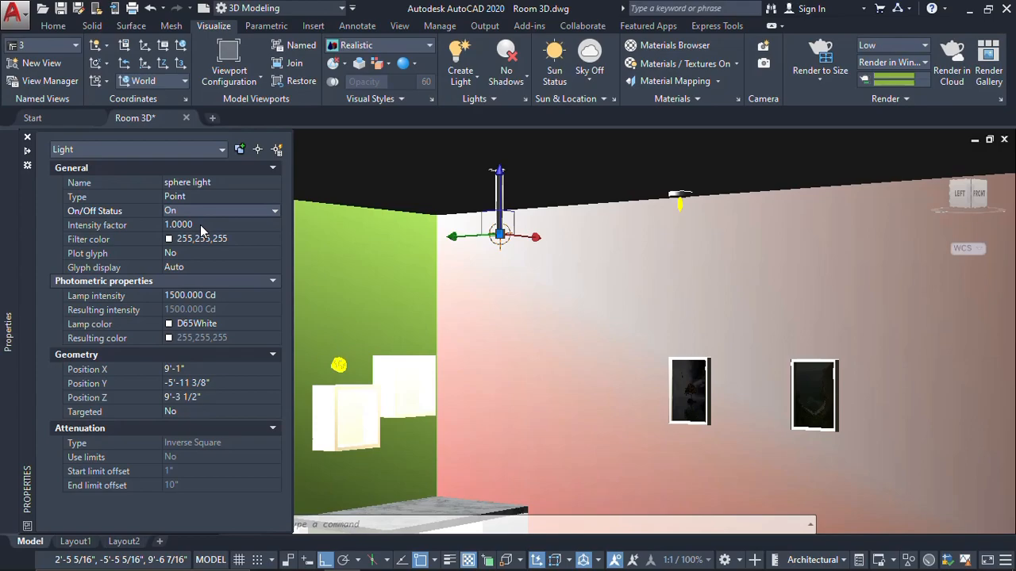
left_click(202, 226)
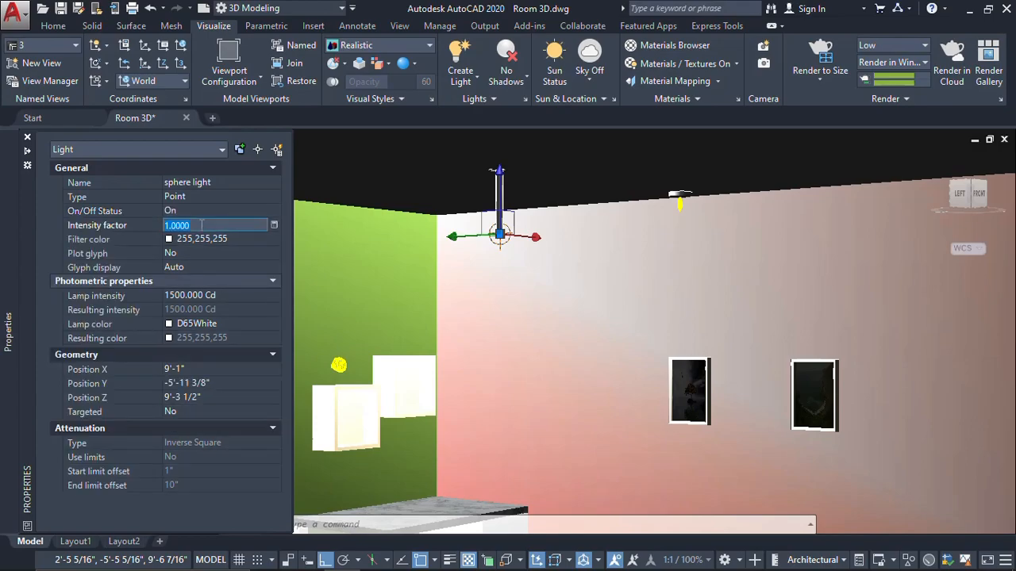
type("5")
key("Return")
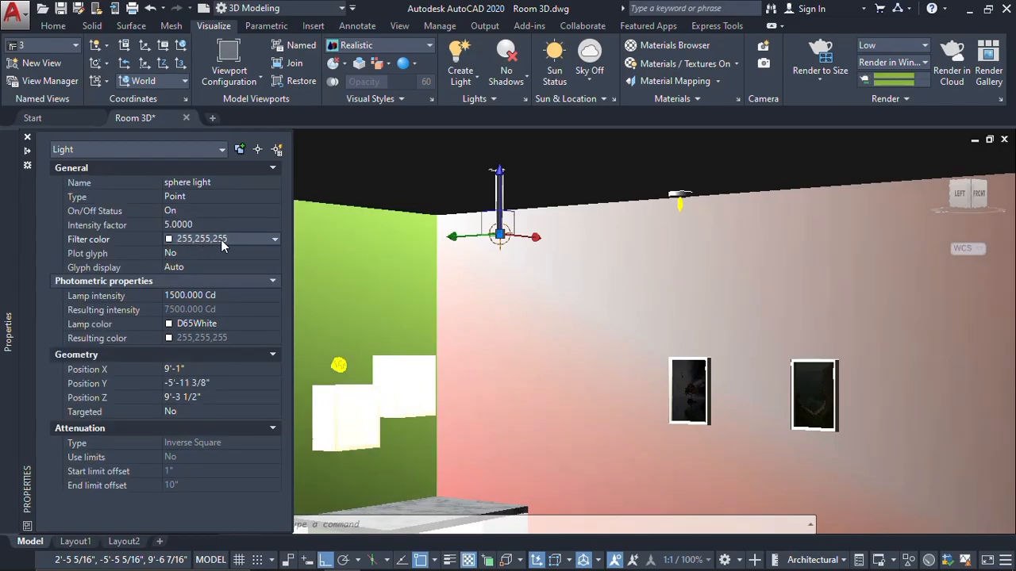
left_click(222, 243)
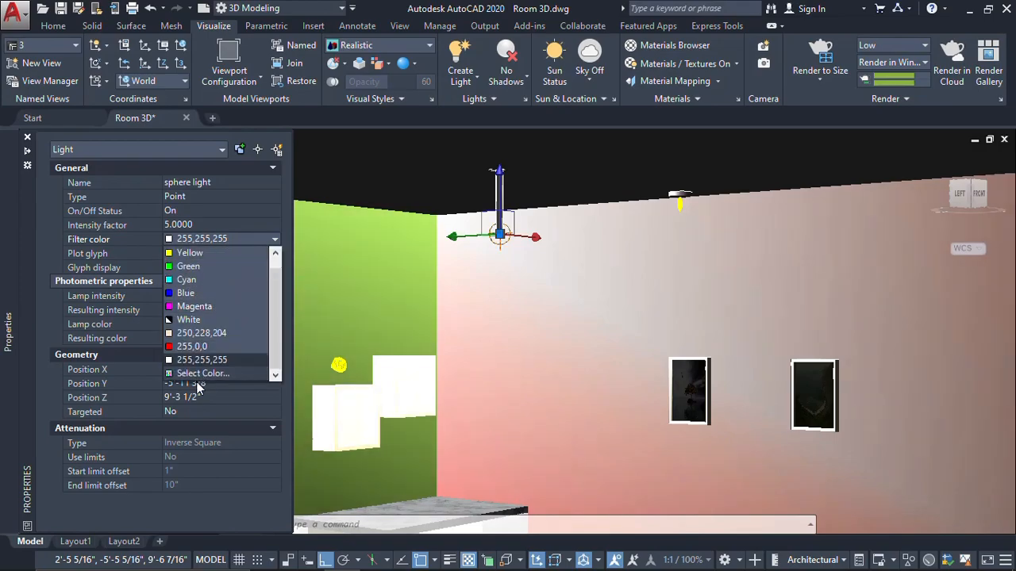
left_click(208, 240)
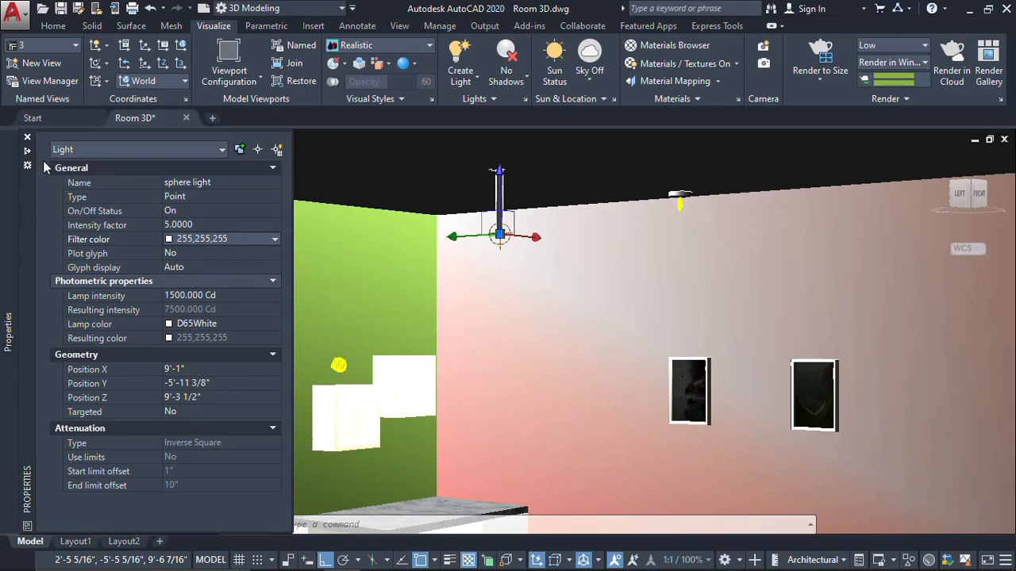
Set the on/off status of "ies light" to Off and return to the list of lights.
left_click(27, 138)
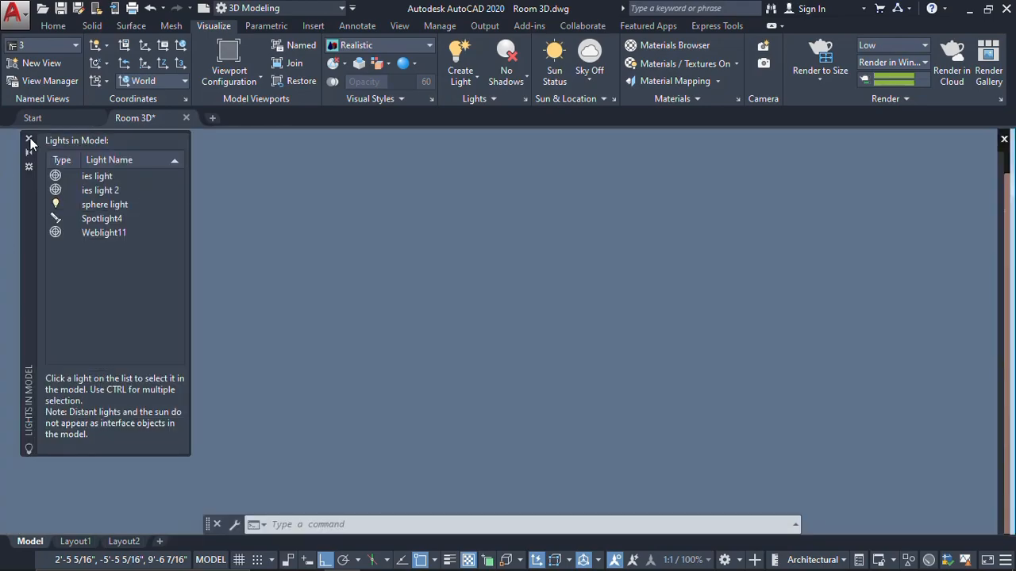
left_click(95, 176)
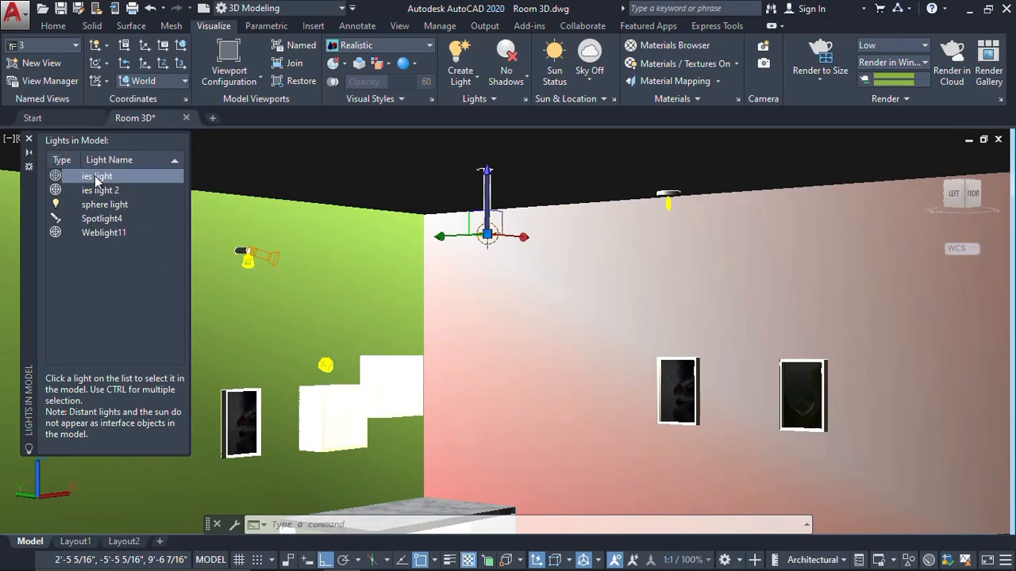
double_click(95, 176)
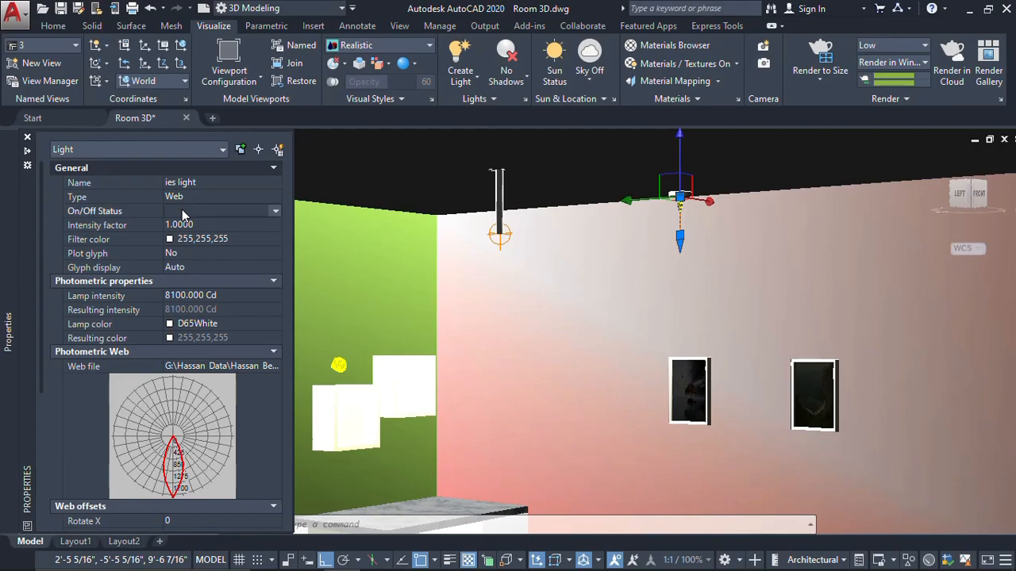
left_click(182, 212)
left_click(182, 238)
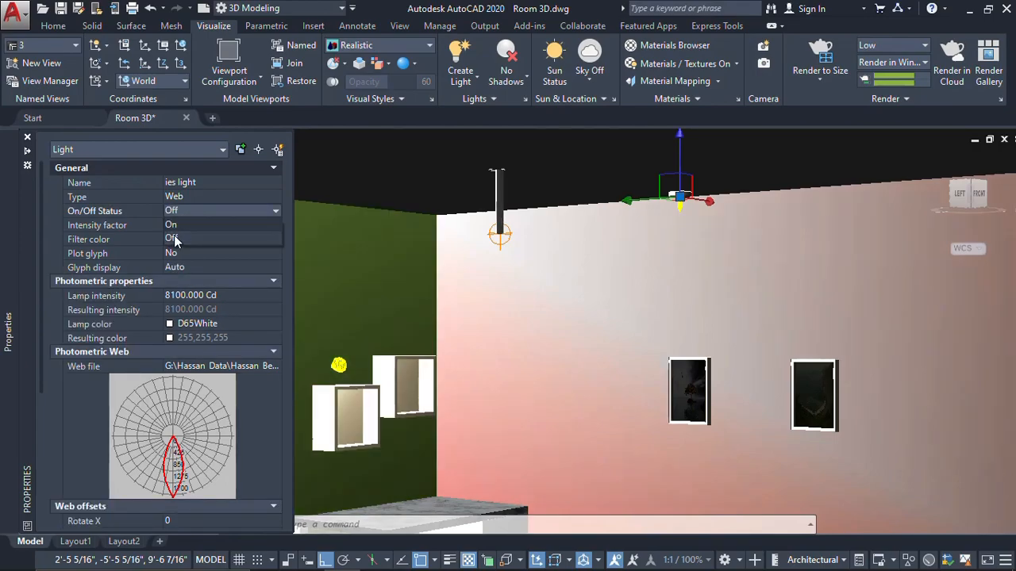
left_click(27, 137)
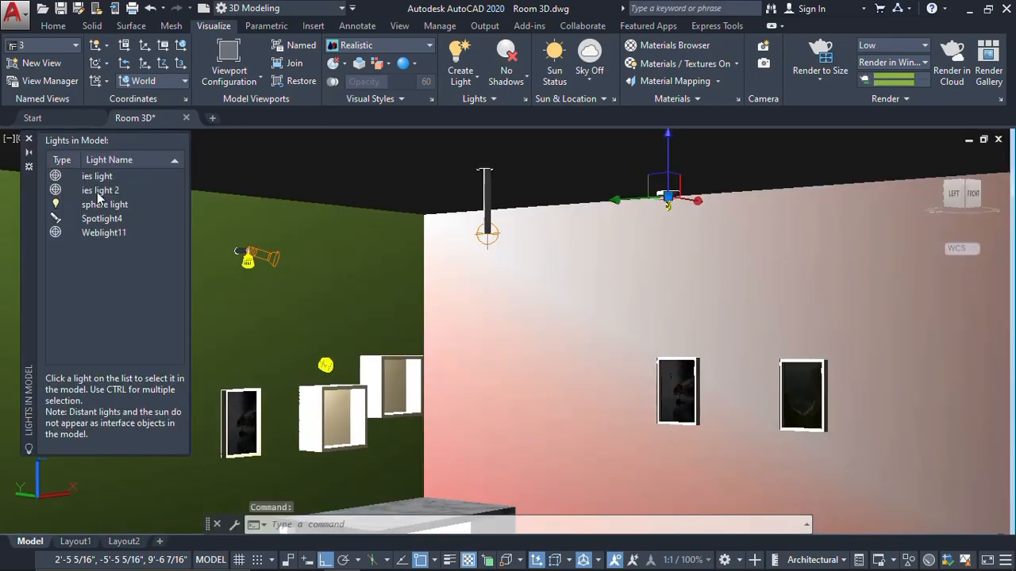
Set the on/off status of "ies light 2" to Off in its properties.
double_click(100, 198)
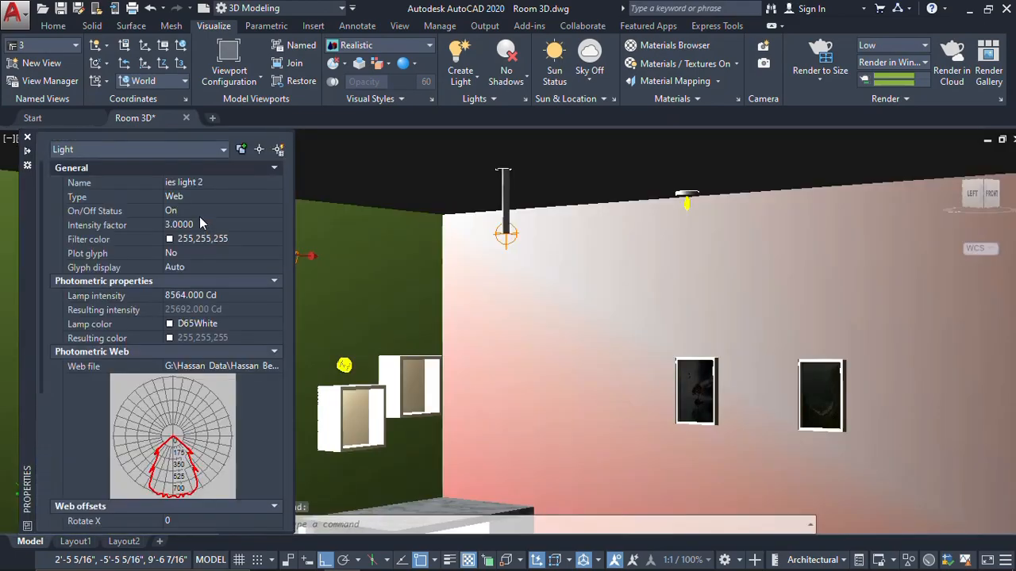
left_click(182, 211)
left_click(179, 238)
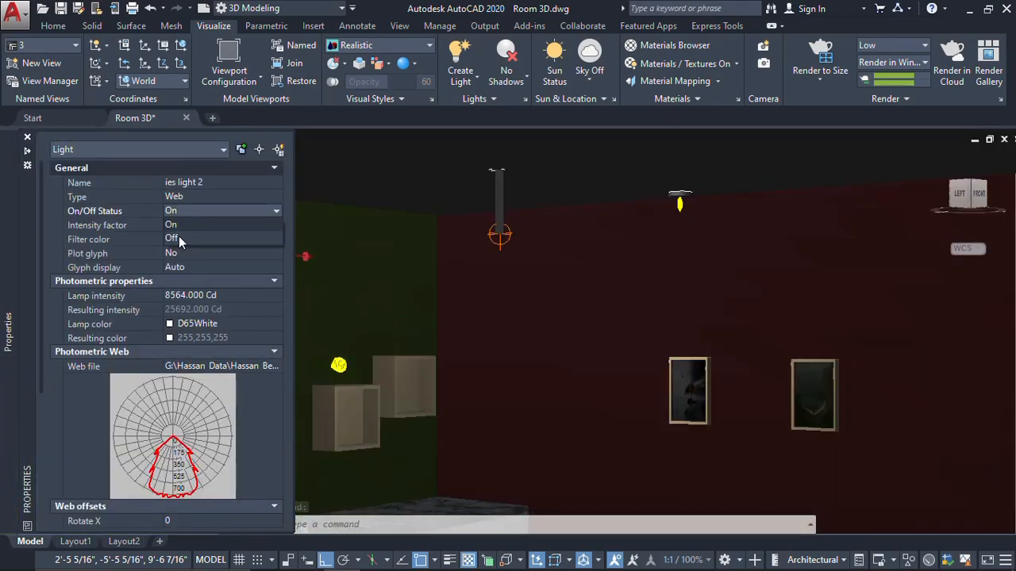
left_click(27, 136)
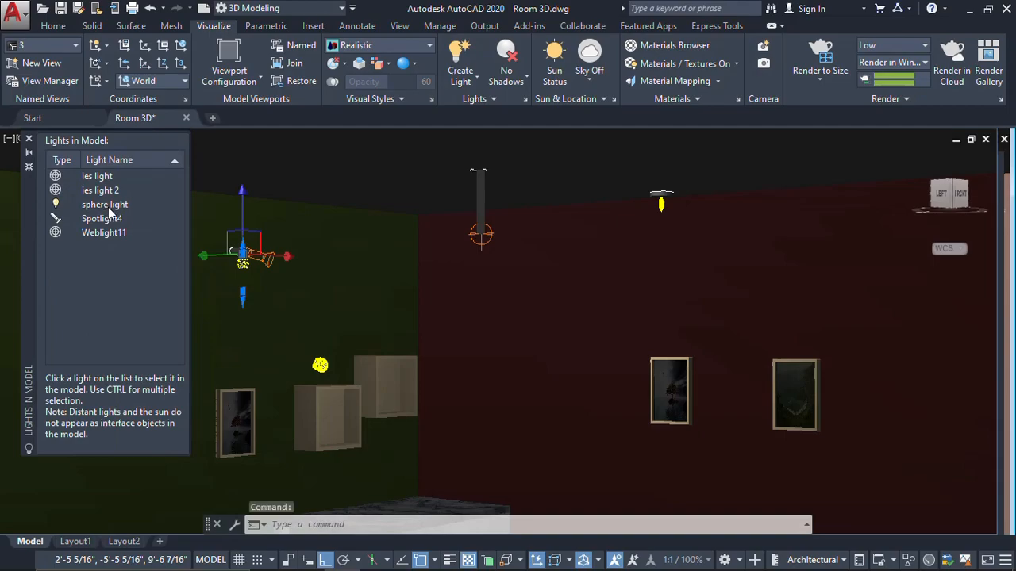
Set the on/off status of Spotlight4 to Off in its properties.
double_click(117, 218)
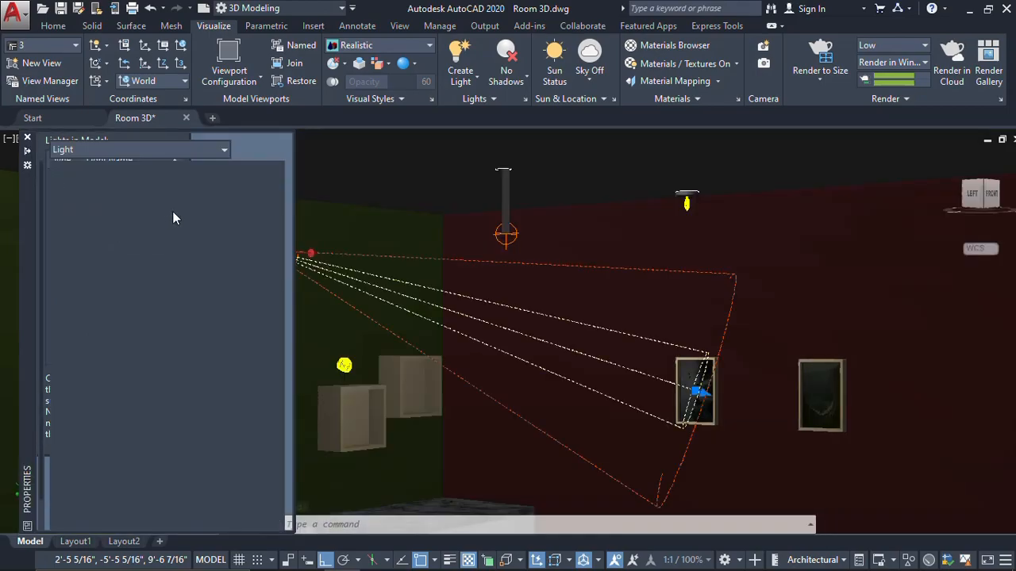
left_click(184, 213)
left_click(191, 238)
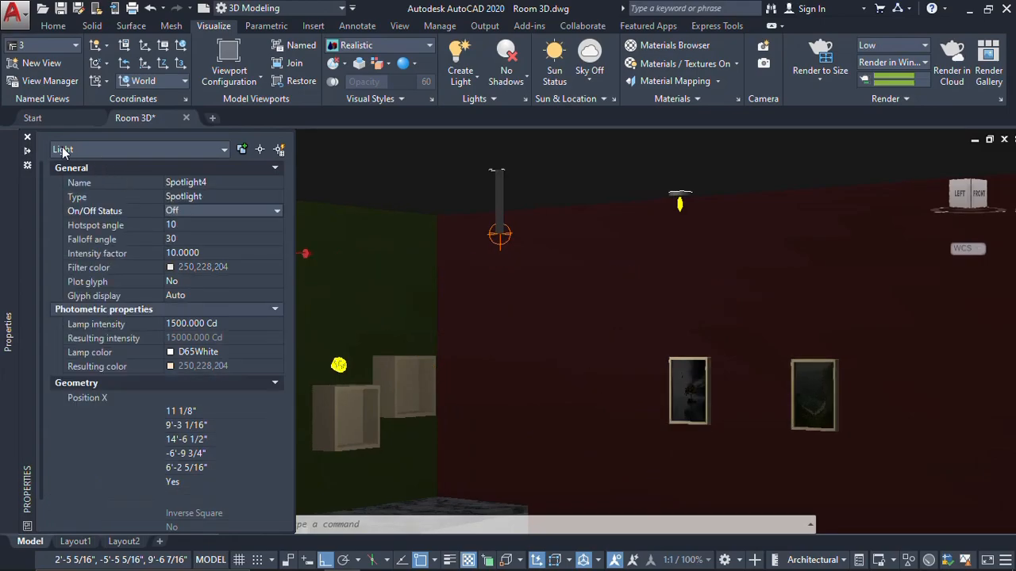
left_click(27, 139)
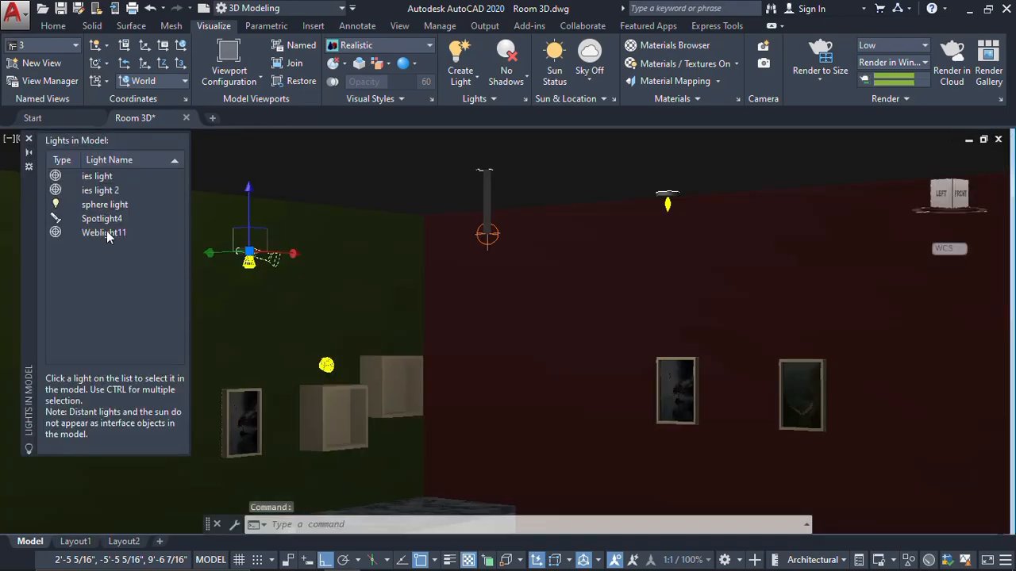
Check the on/off status of Weblight11 and delete this light from the model.
left_click(108, 234)
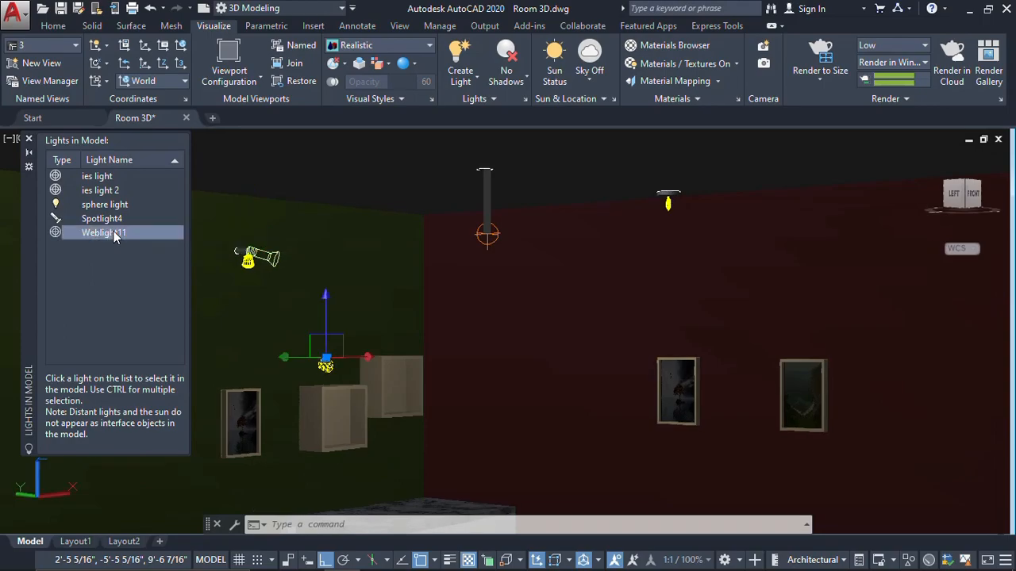
double_click(113, 233)
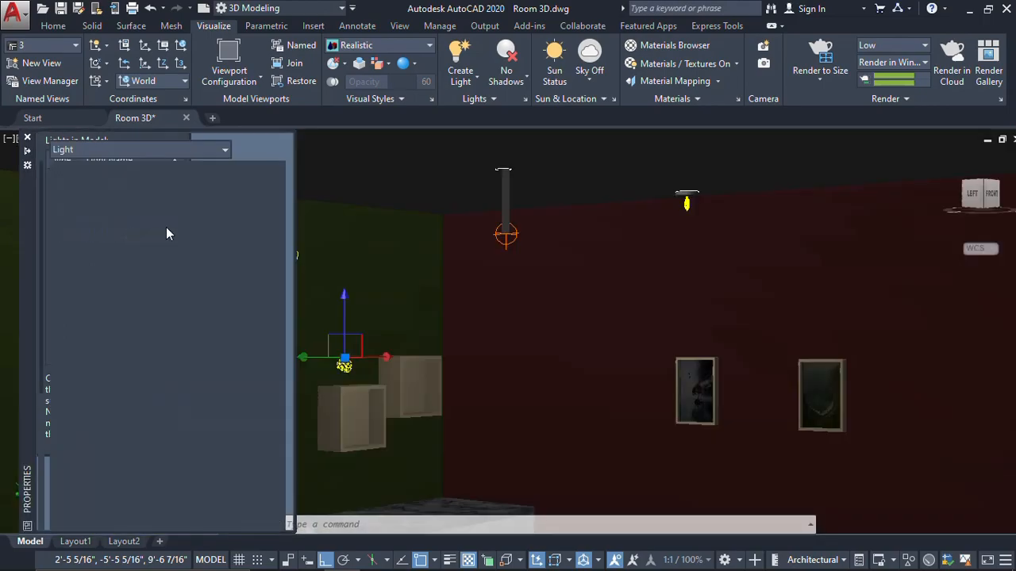
left_click(179, 211)
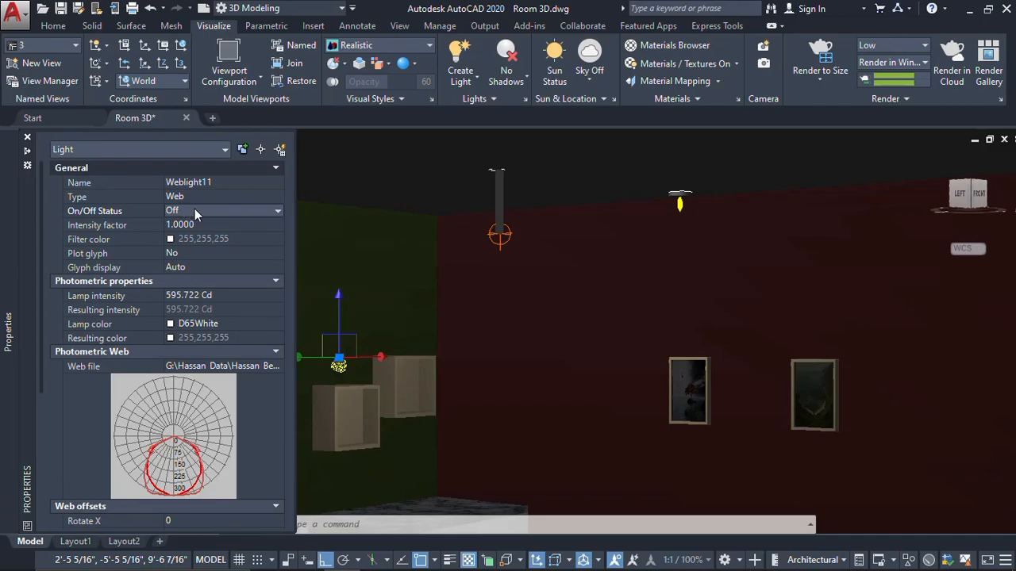
left_click(27, 140)
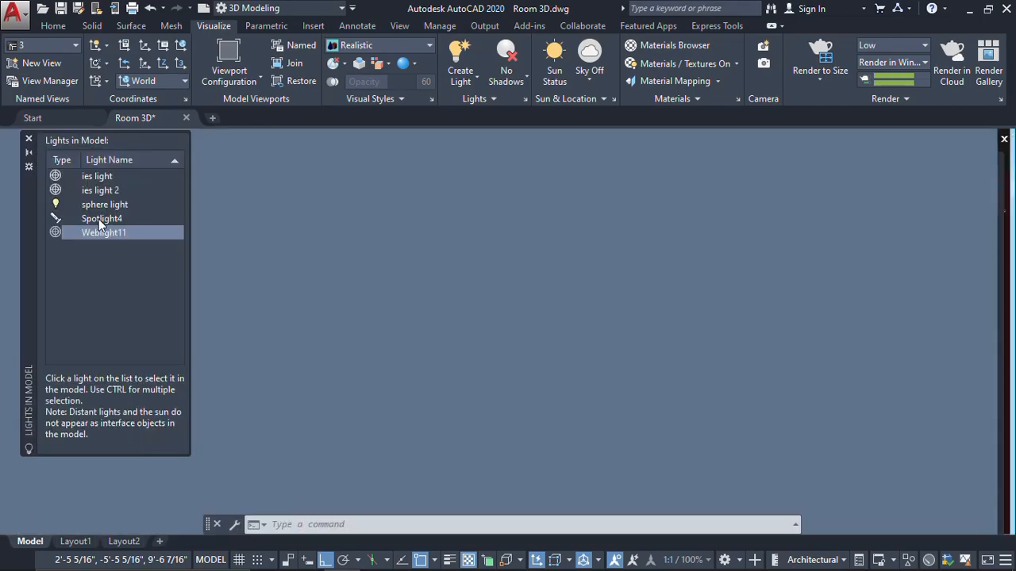
right_click(106, 235)
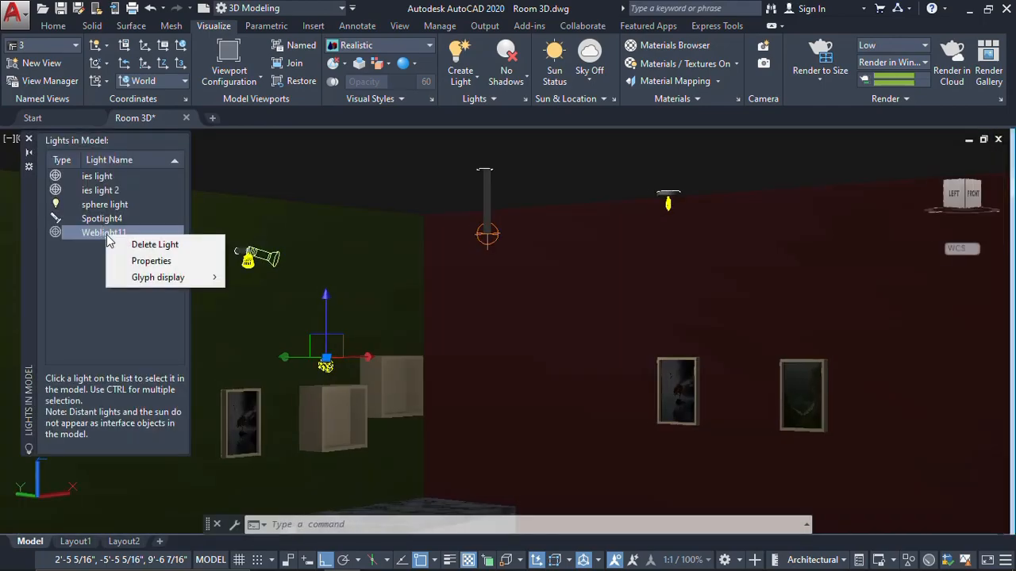
left_click(148, 244)
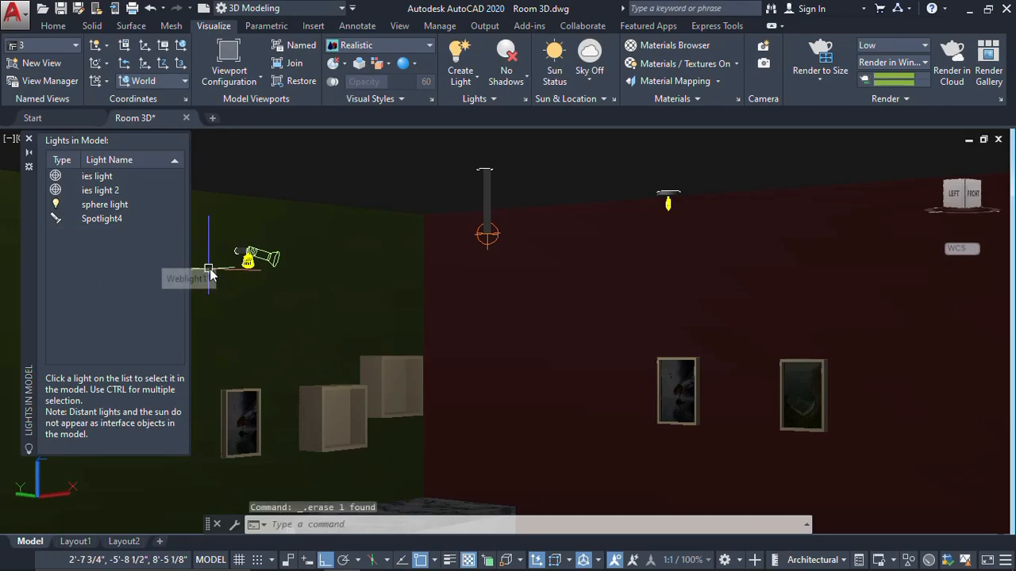
Render the room at Low quality to check the sphere light's effect, and close the render.
left_click(139, 208)
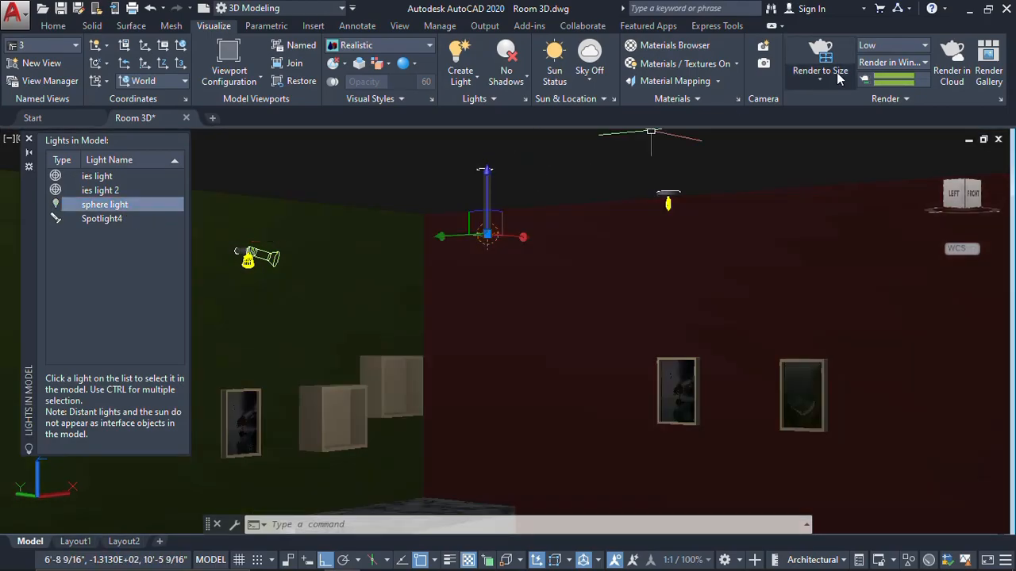
left_click(825, 61)
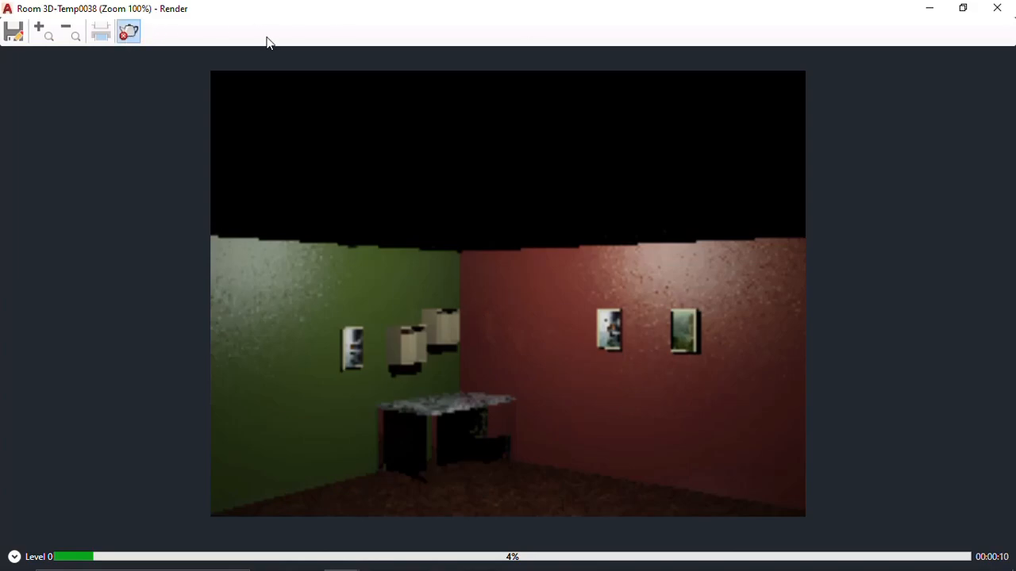
left_click(998, 8)
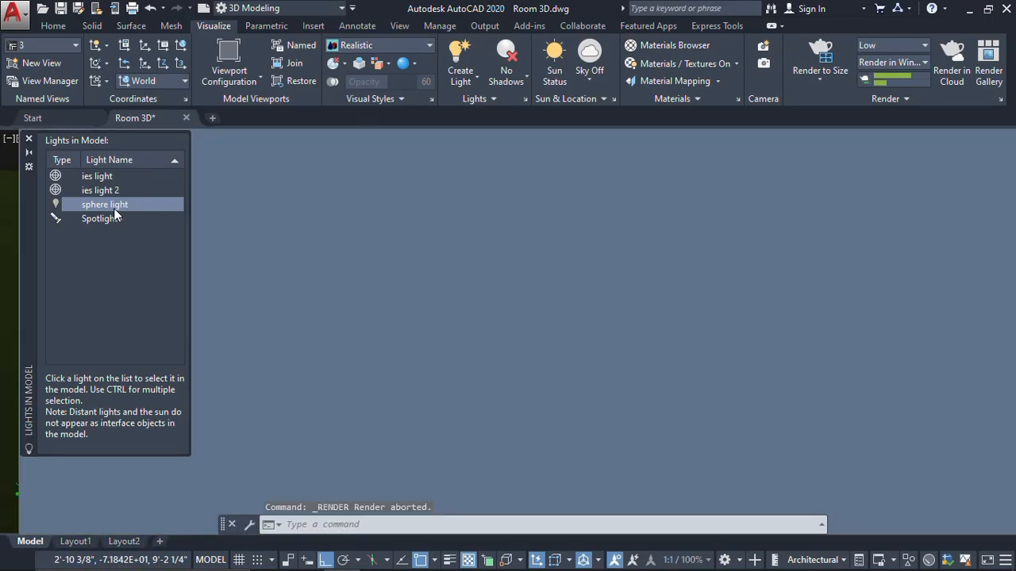
Set the sphere light's intensity factor to 1.
double_click(114, 208)
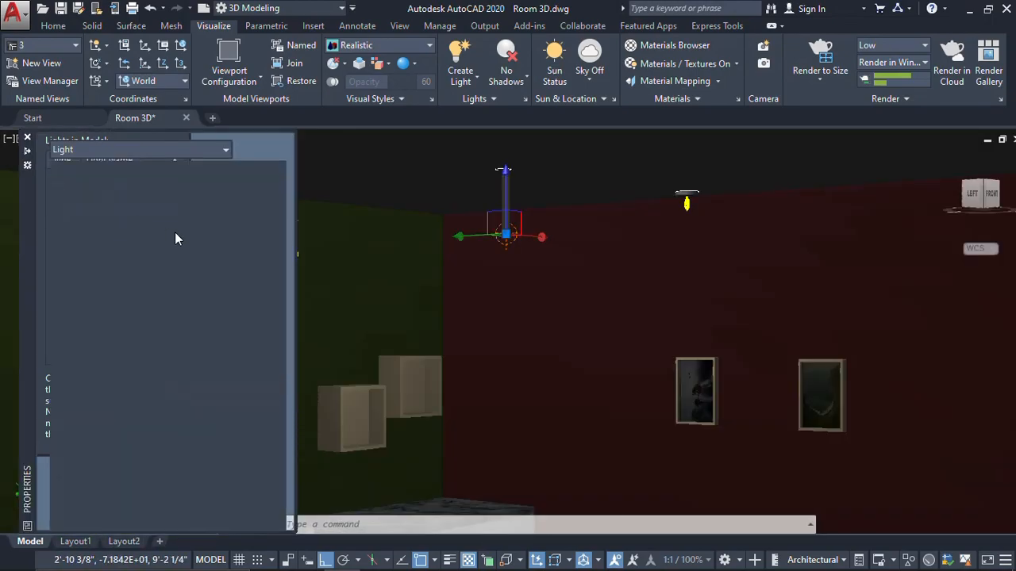
left_click(211, 224)
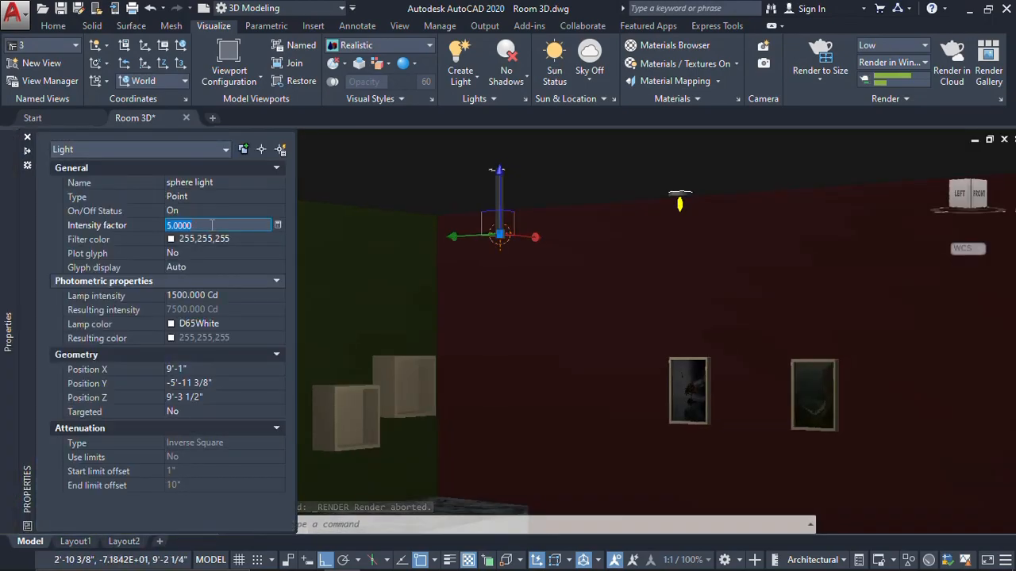
type("1")
key("Return")
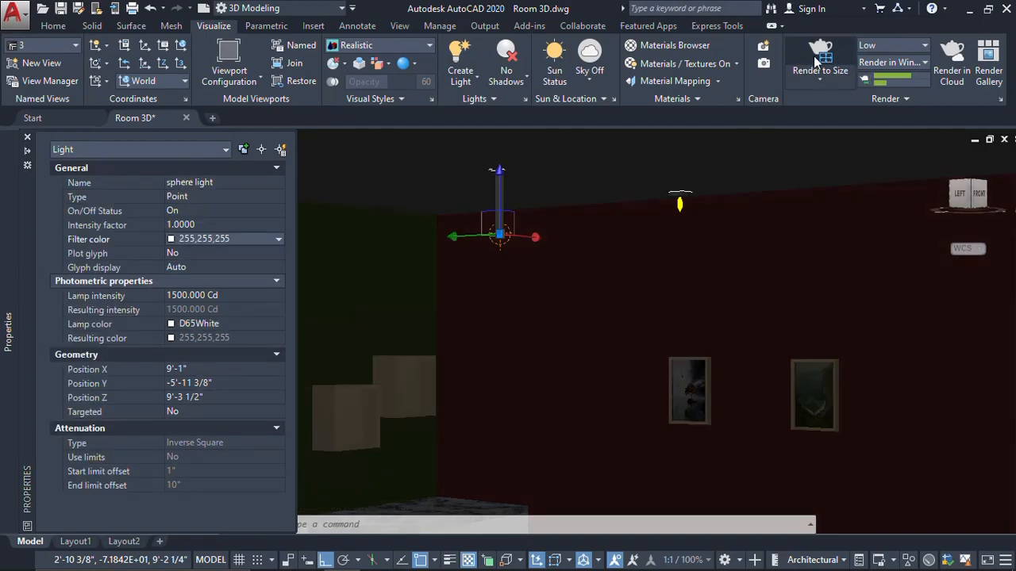
Render the room again to check the sphere light at intensity factor 1, cancelling and closing the render.
left_click(815, 54)
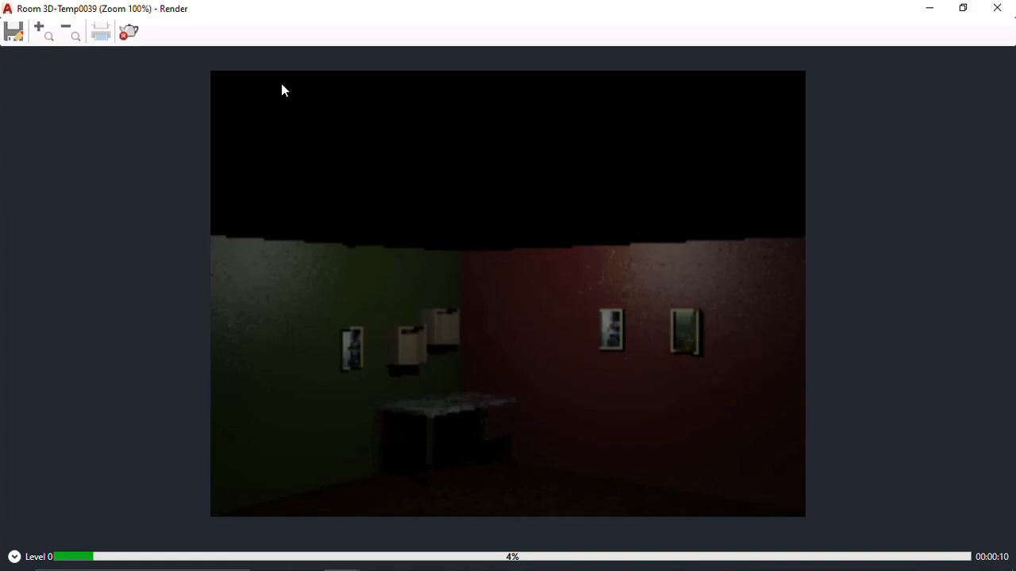
left_click(127, 33)
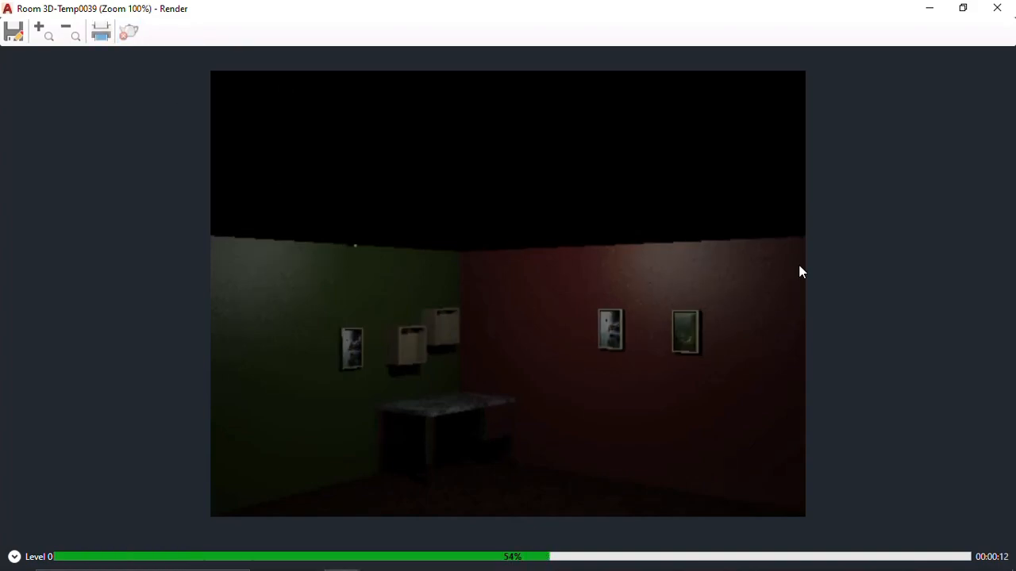
left_click(997, 7)
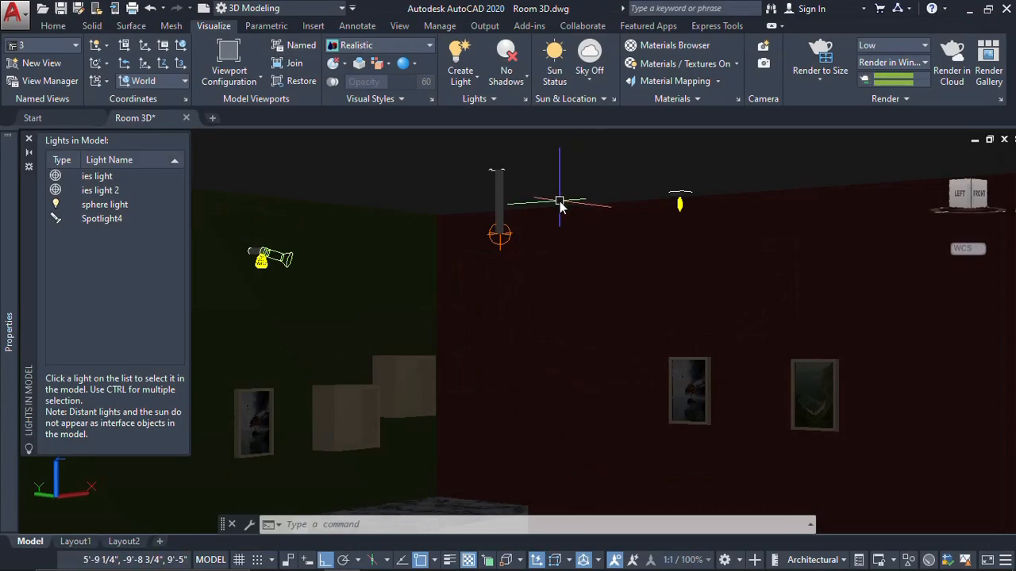
Set the on/off status of the sphere light to Off in its properties.
left_click(470, 87)
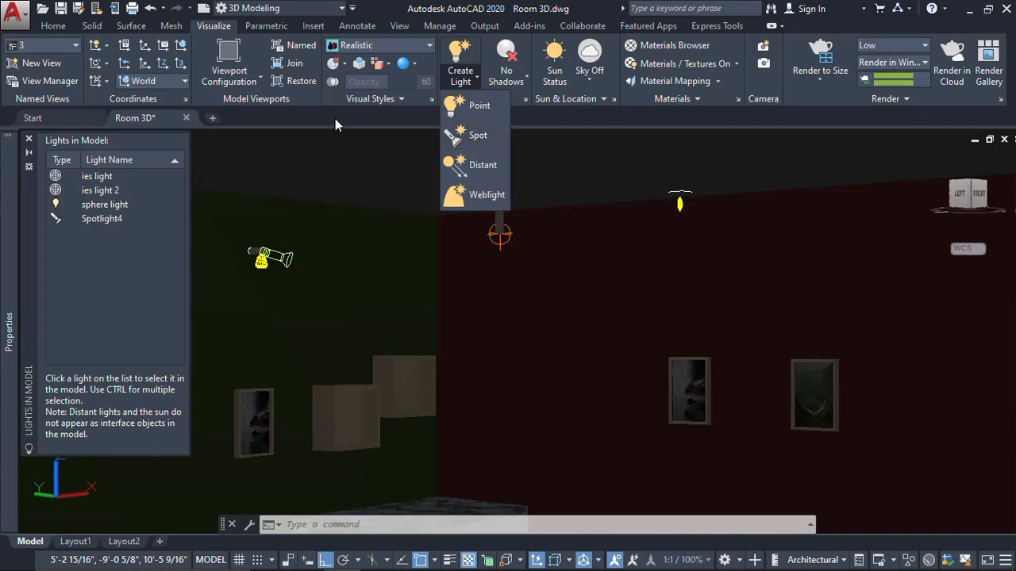
left_click(99, 208)
left_click(104, 209)
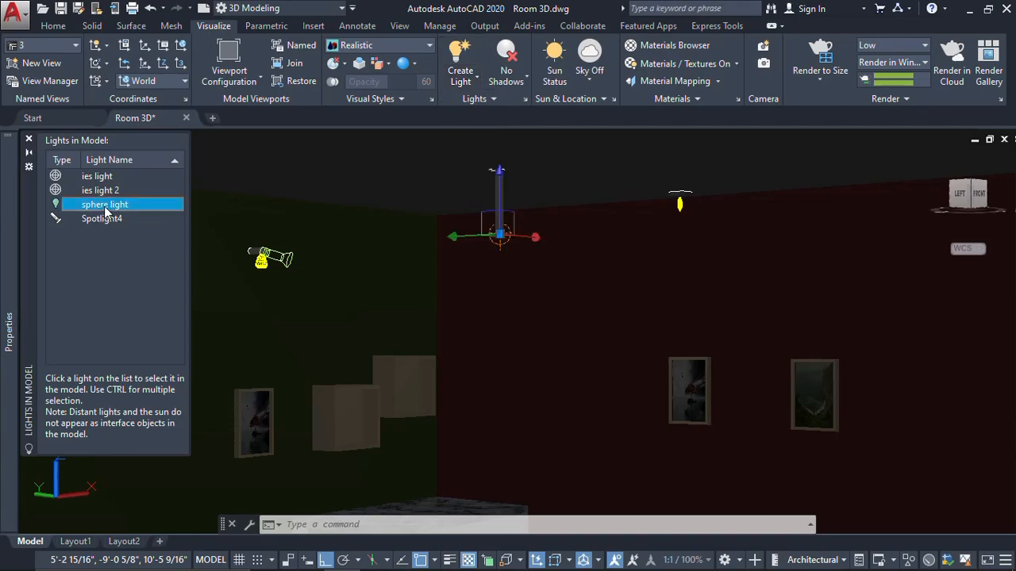
double_click(104, 208)
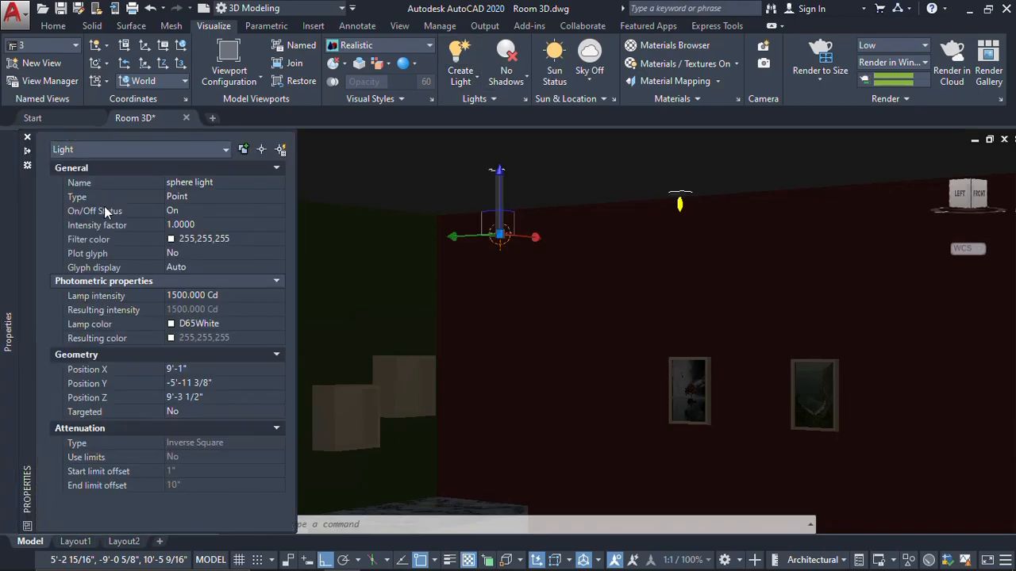
left_click(172, 212)
left_click(173, 212)
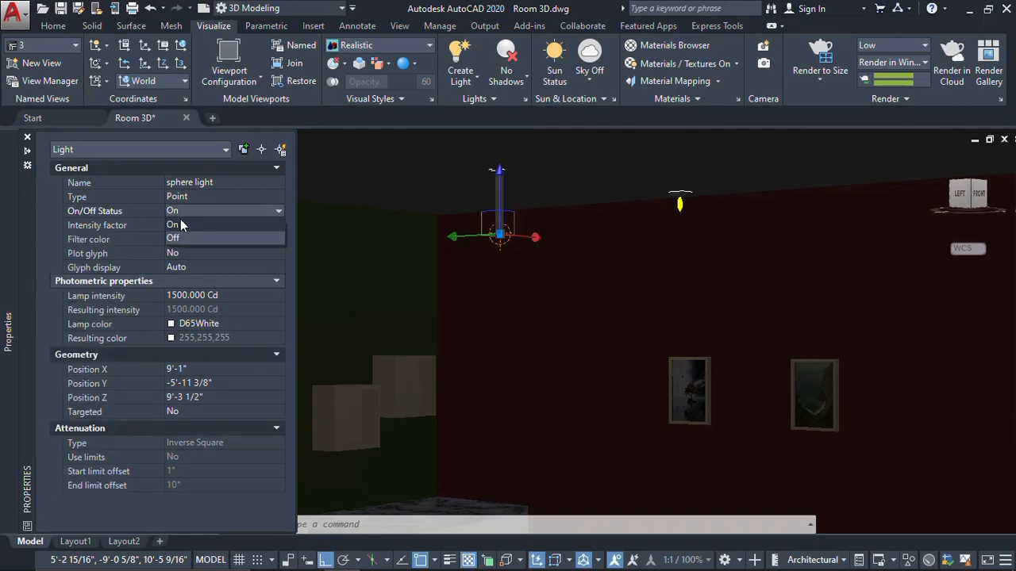
left_click(181, 237)
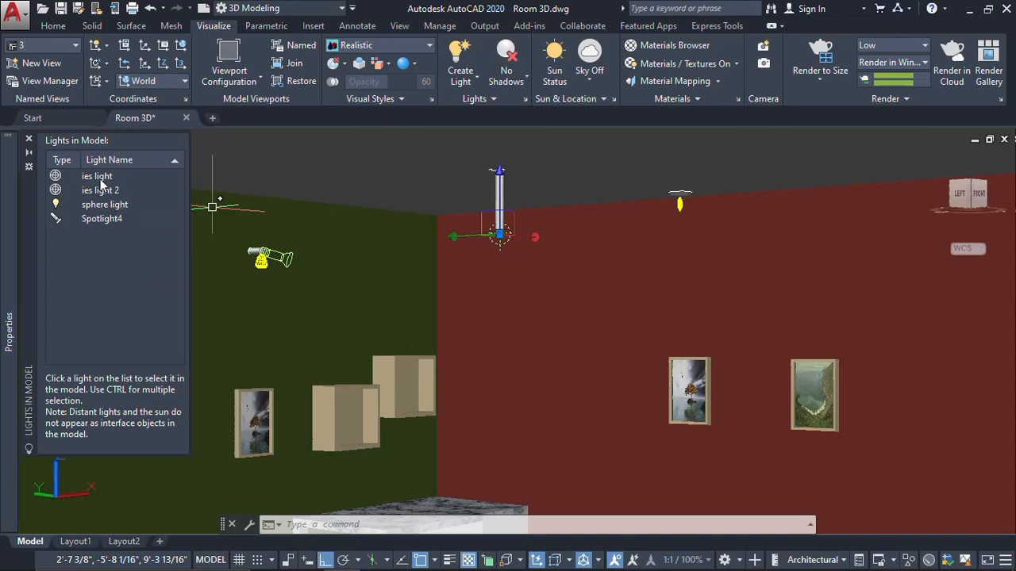
Set the on/off status of Spotlight4 to On in its properties.
left_click(101, 221)
left_click(103, 222)
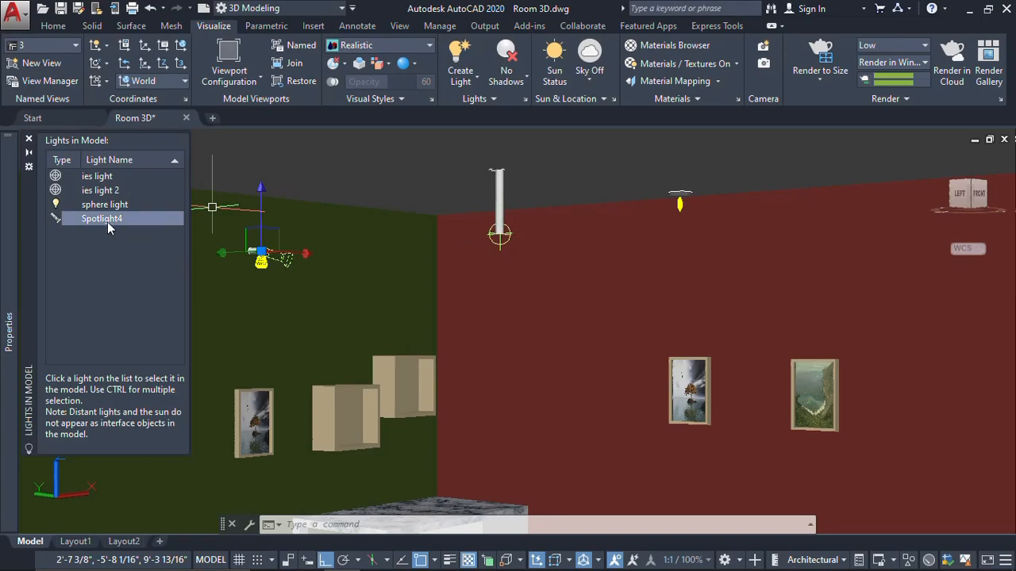
double_click(108, 221)
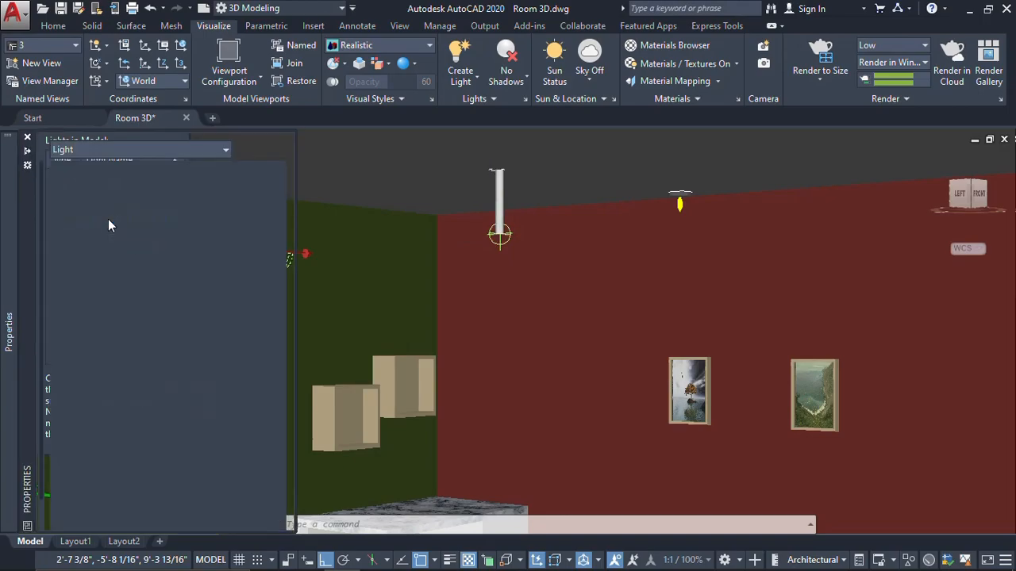
left_click(206, 211)
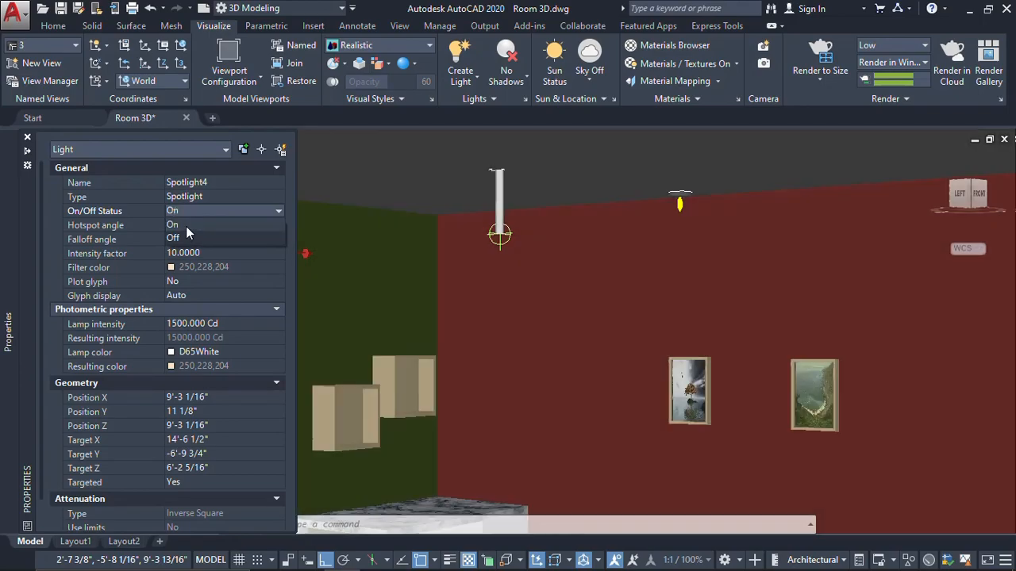
left_click(185, 227)
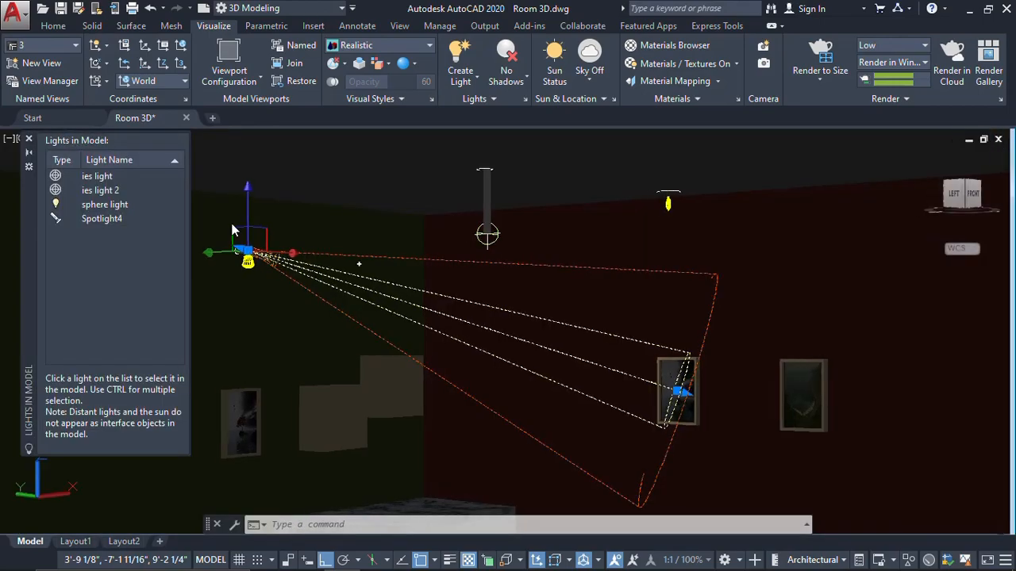
Close the lights list and render the room to check the spotlight's effect, cancelling and closing the render.
left_click(29, 139)
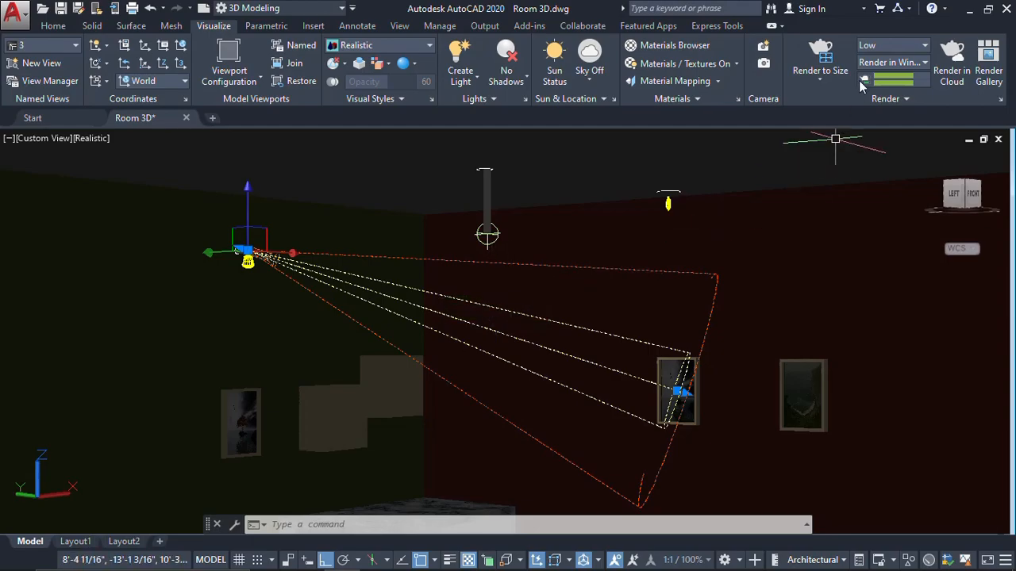
left_click(811, 54)
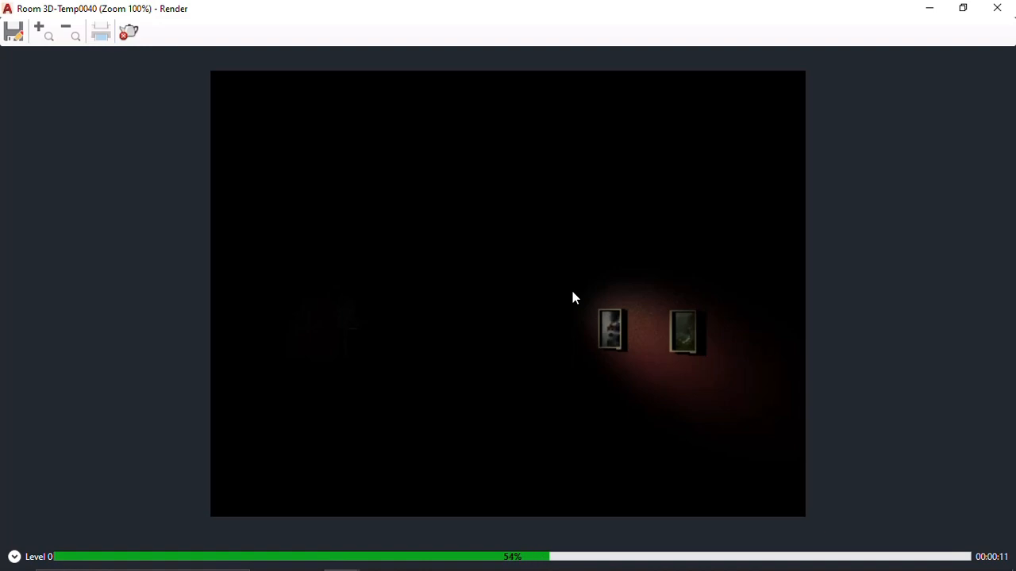
left_click(122, 38)
left_click(1002, 10)
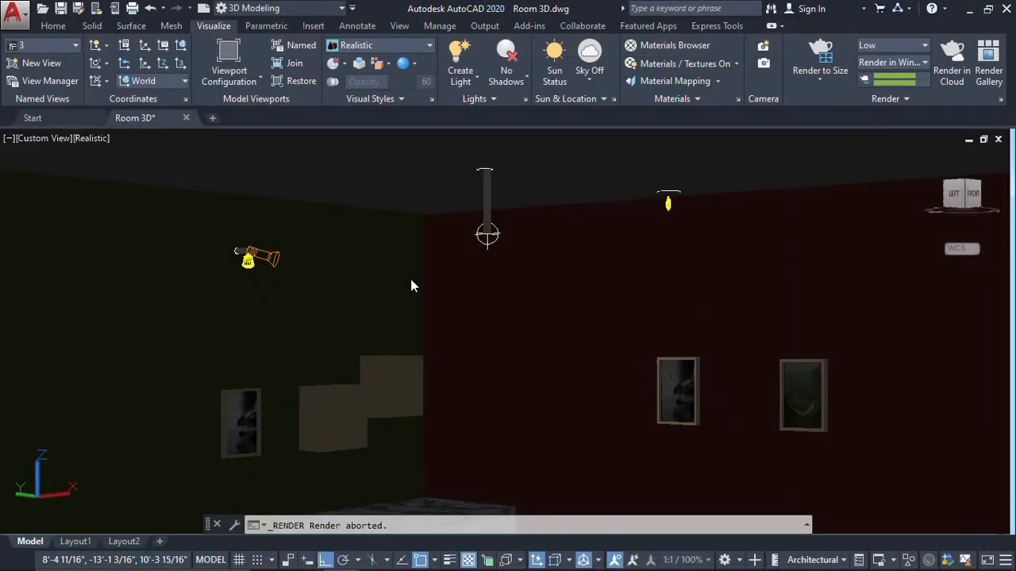
Delete the existing spotlight at the wall lamp on the green wall.
left_click(273, 262)
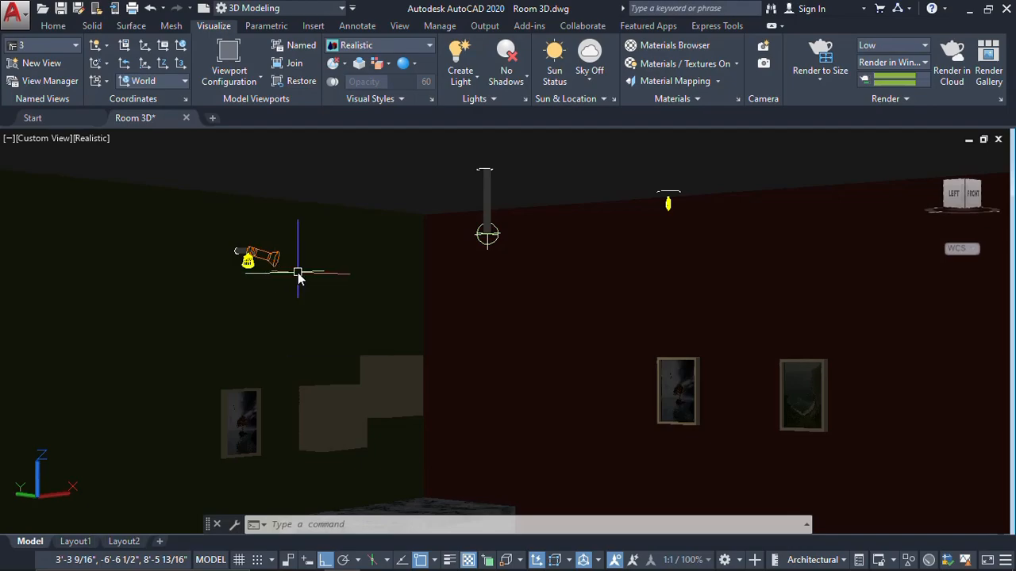
left_click(270, 260)
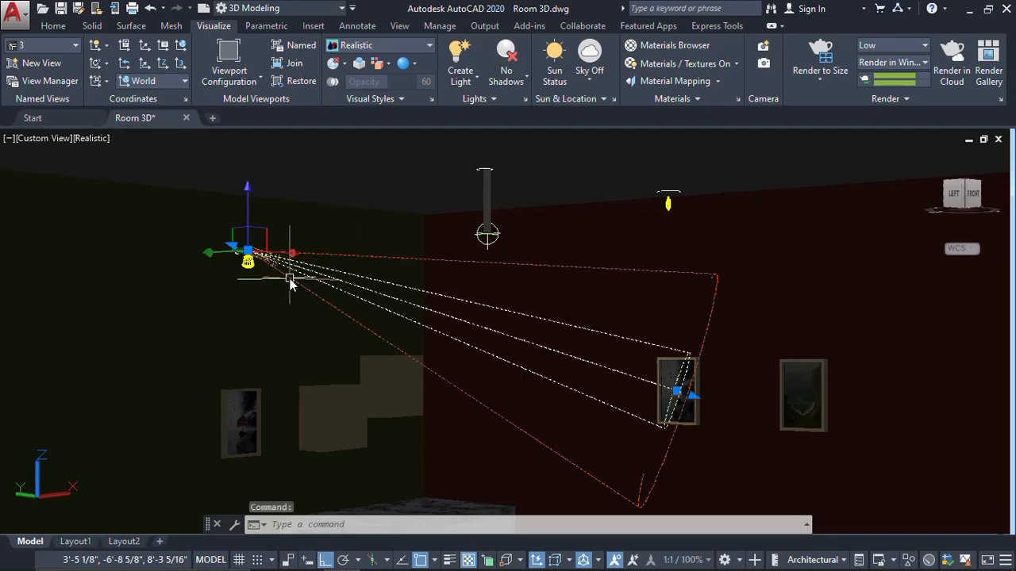
key("Delete")
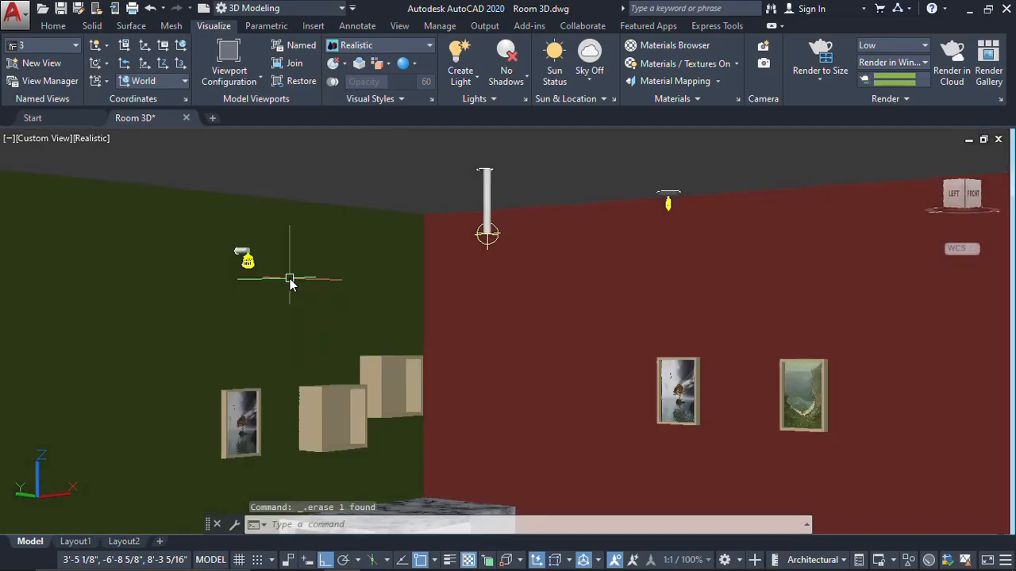
Create a new spotlight with its source at the green wall's lamp and its target at the nearer picture on the red wall.
left_click(478, 84)
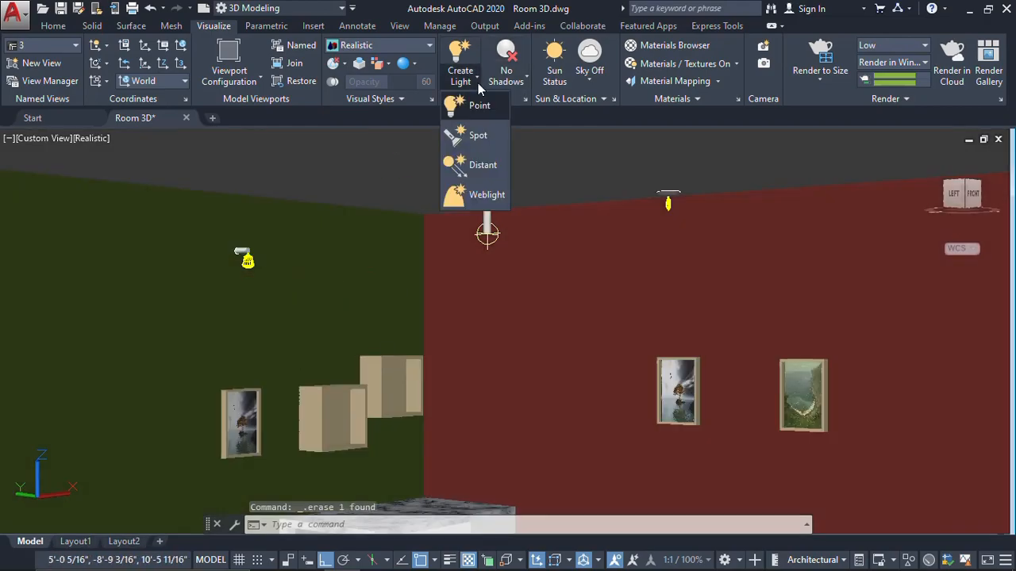
left_click(475, 136)
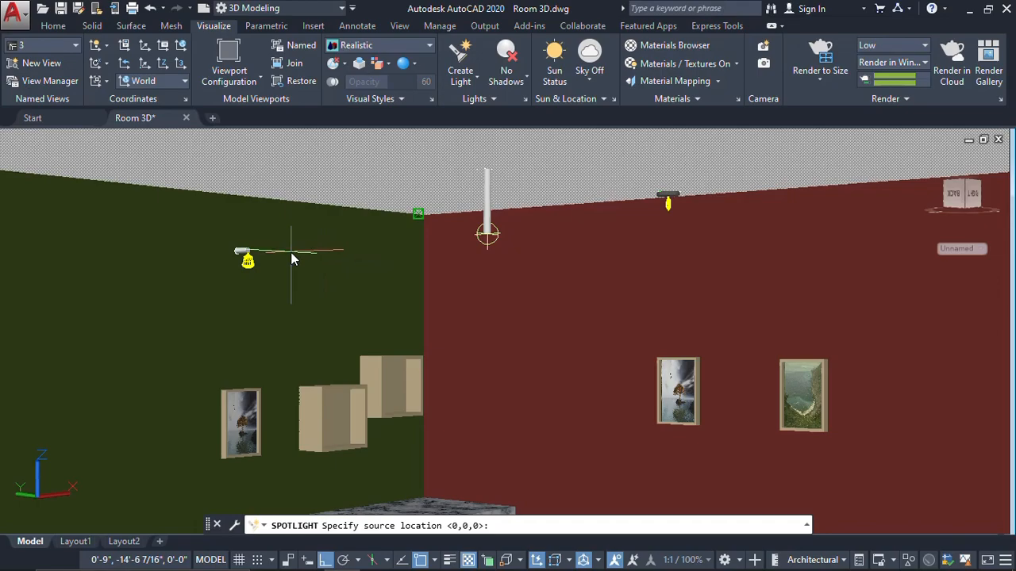
scroll(251, 251, "up", 3)
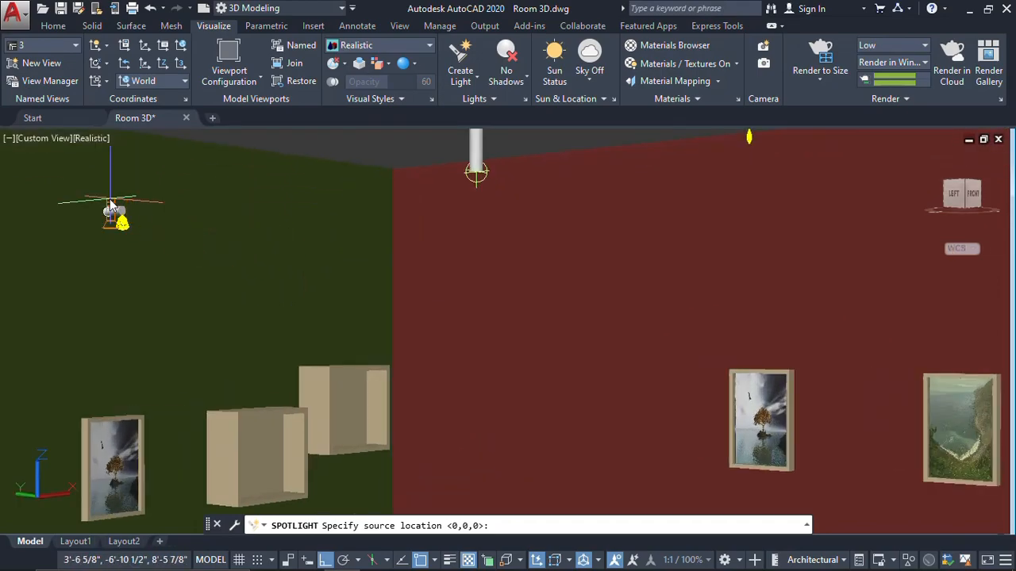
scroll(112, 204, "up", 1)
scroll(292, 219, "down", 2)
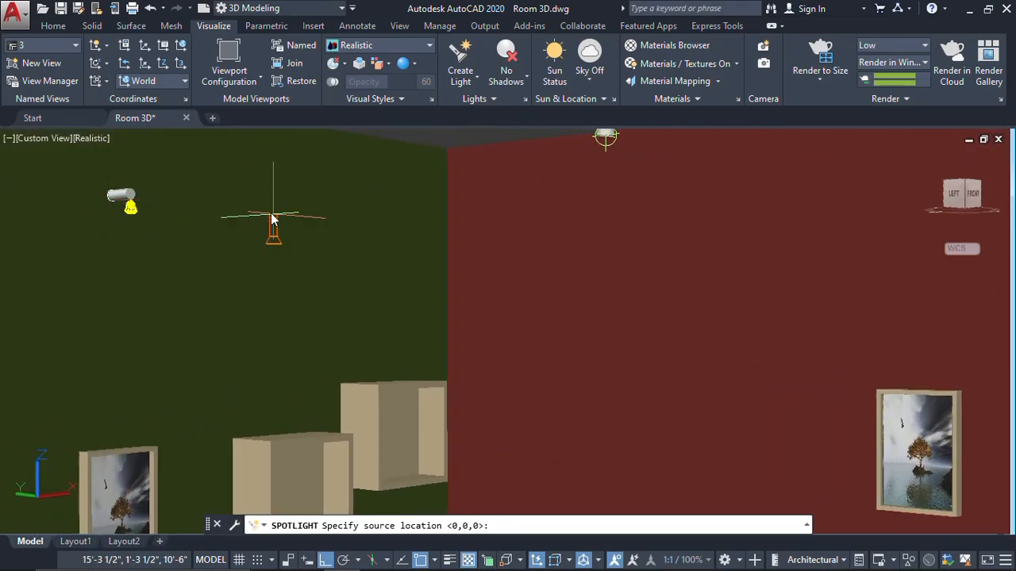
left_click(134, 198)
scroll(335, 271, "down", 5)
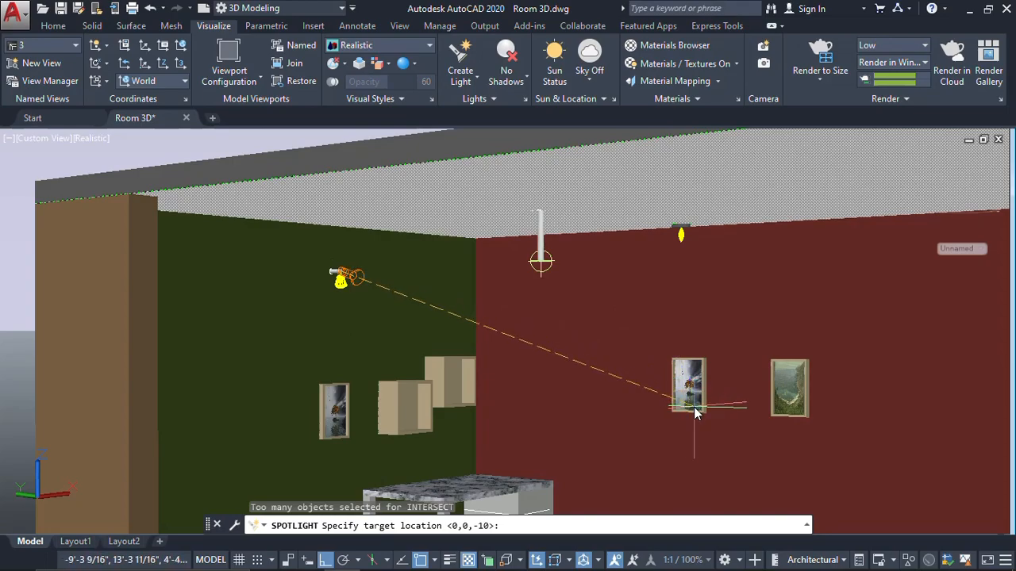
left_click(695, 413)
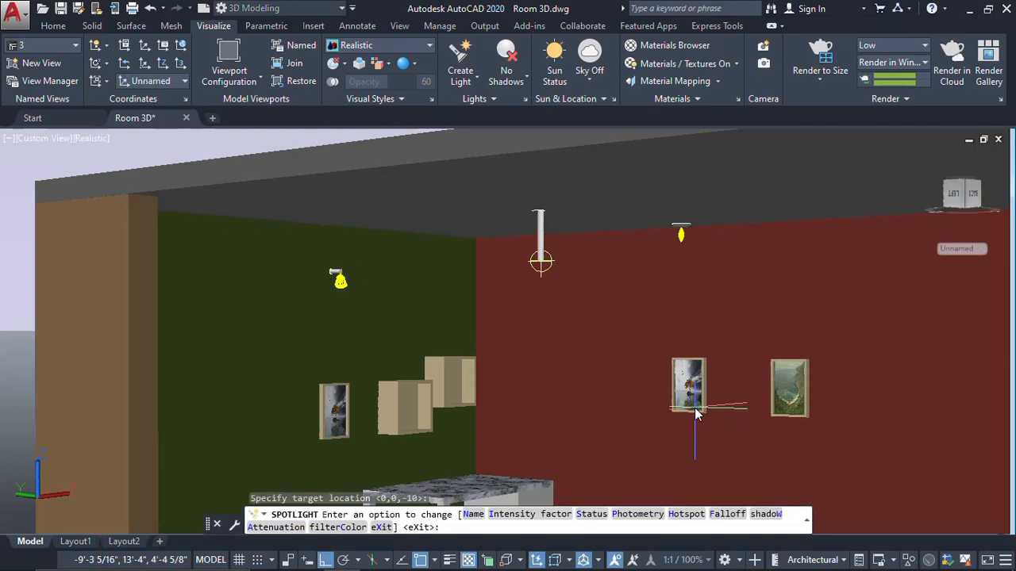
key("Return")
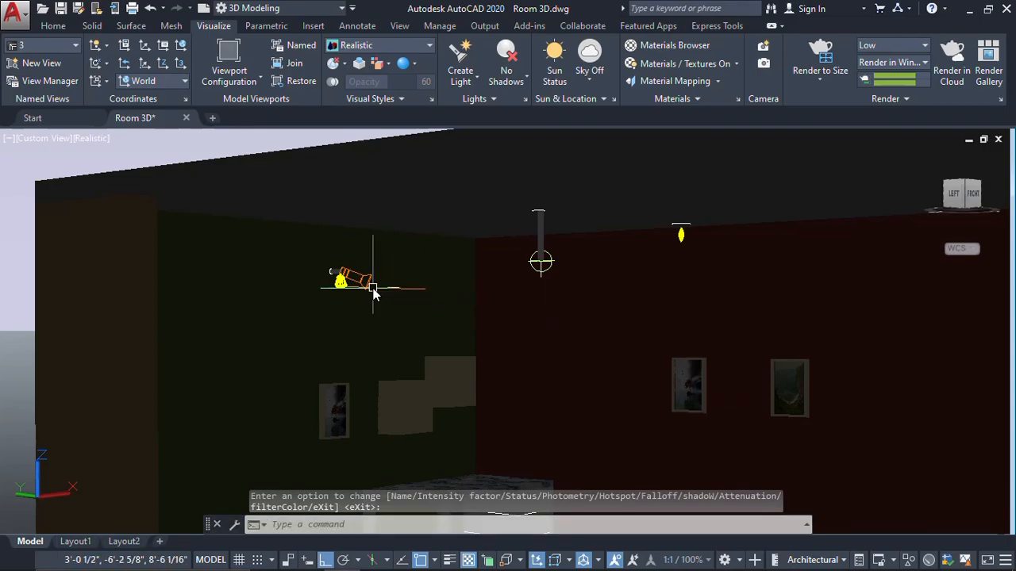
Select the new spotlight to view its cone and render the whole room, cancelling and closing the render.
left_click(369, 285)
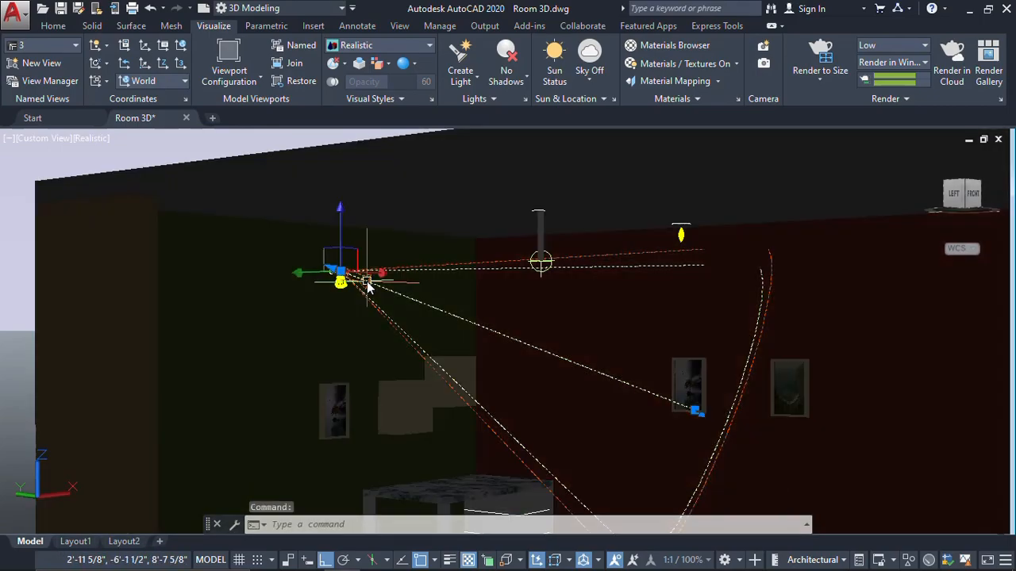
scroll(556, 238, "down", 2)
middle_click_drag(580, 331, 511, 249)
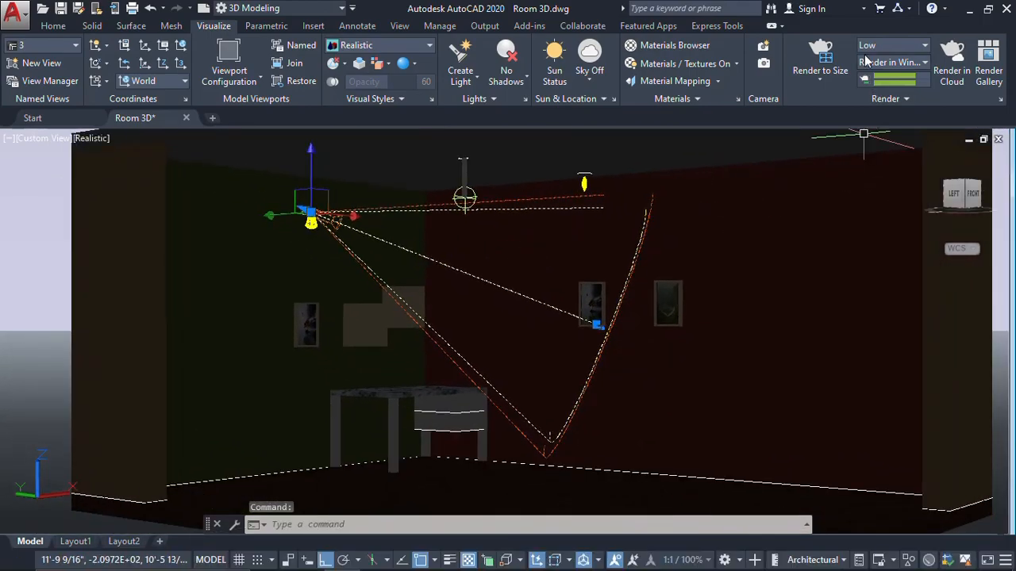
left_click(826, 65)
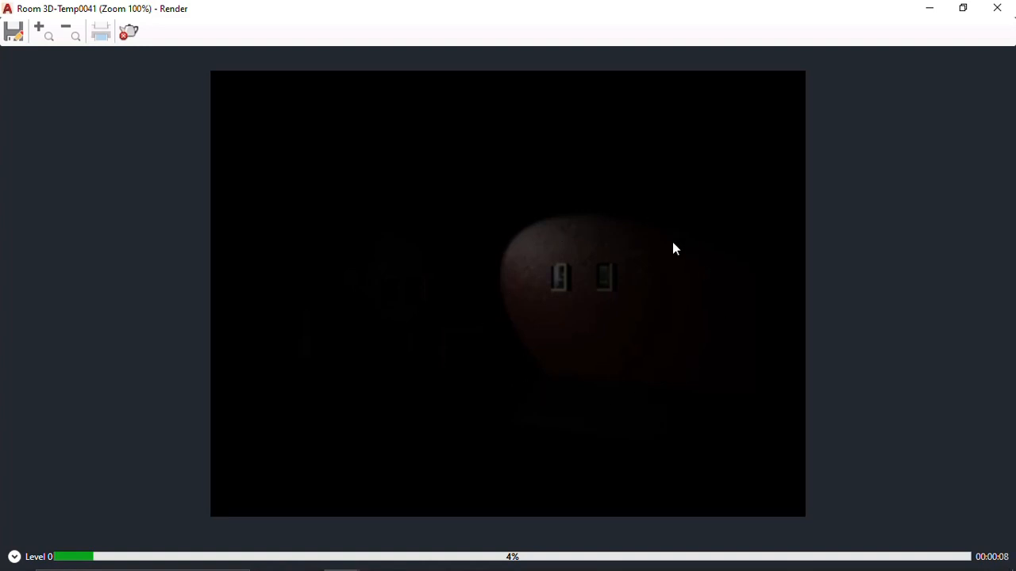
left_click(120, 36)
left_click(997, 17)
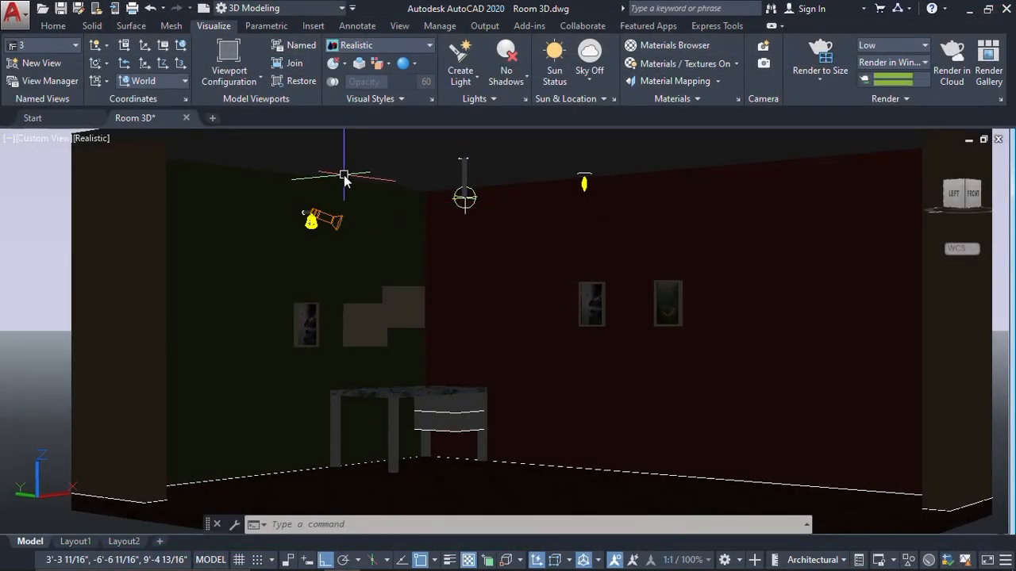
List the lights in the model and set Spotlight11's intensity factor to 5 in its properties.
type("lightlist")
key("Return")
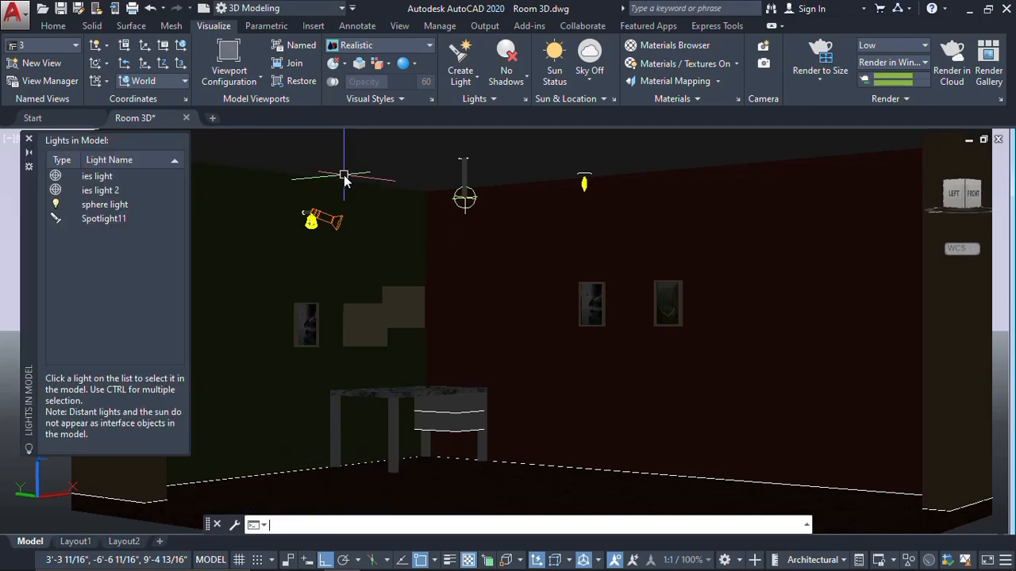
left_click(109, 219)
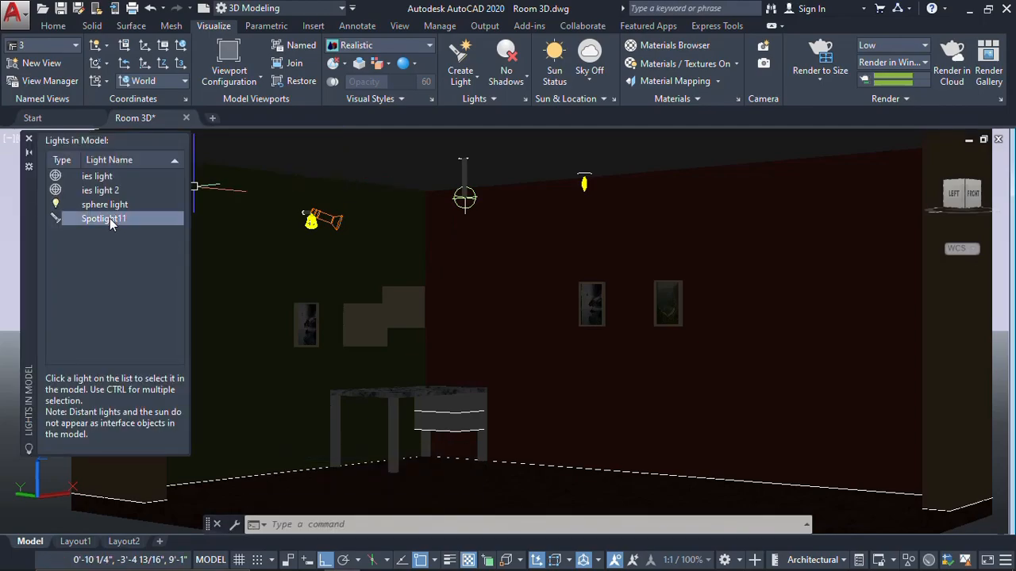
double_click(109, 220)
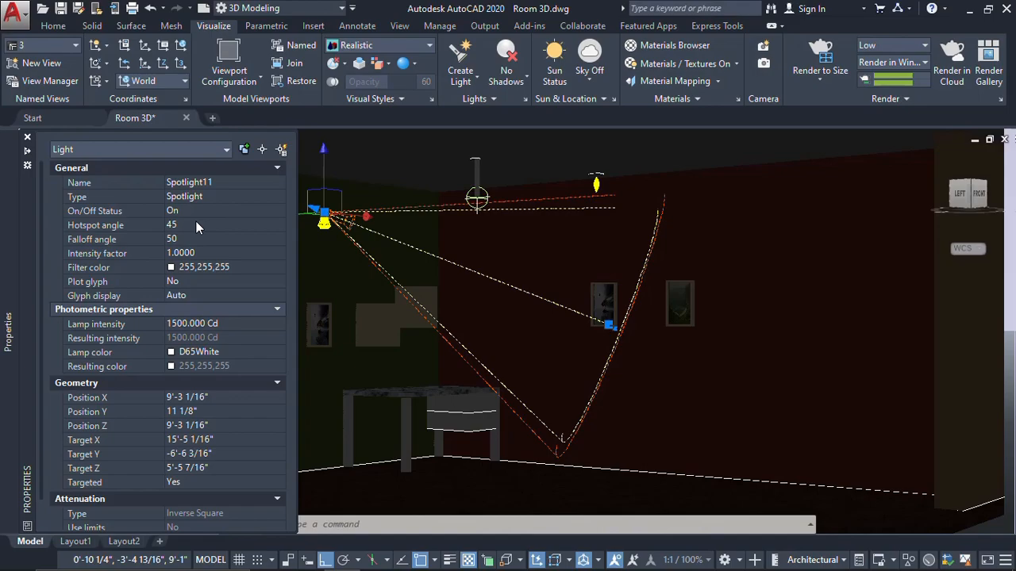
left_click(212, 253)
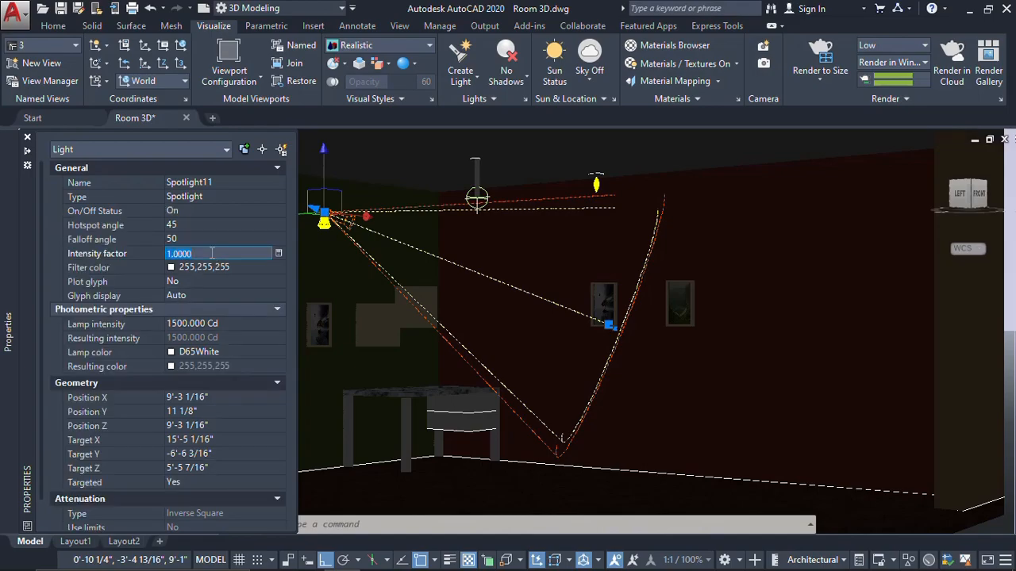
type("2")
key("Tab")
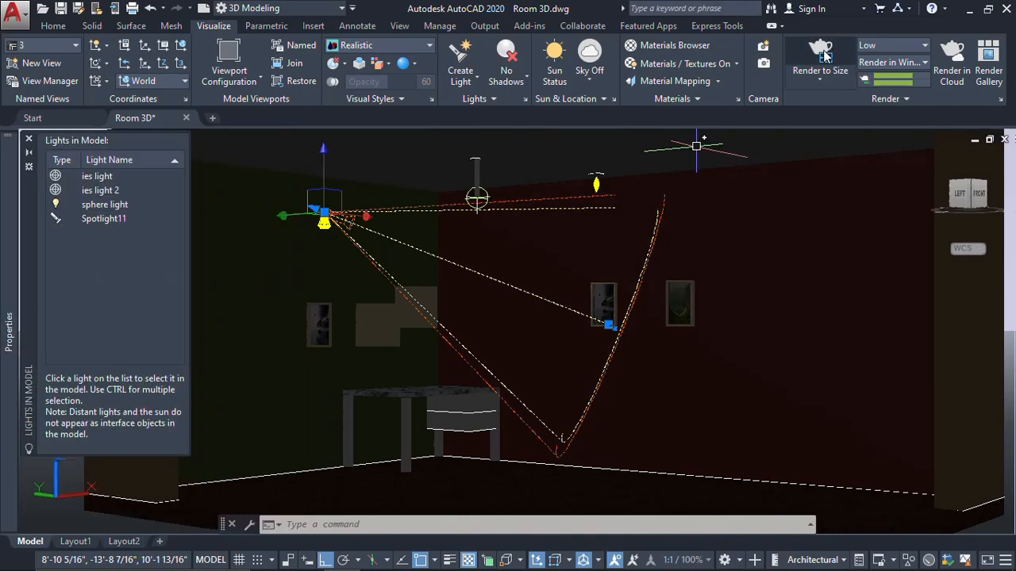
Render the room to check Spotlight11 at intensity factor 5, closing the render window.
left_click(824, 51)
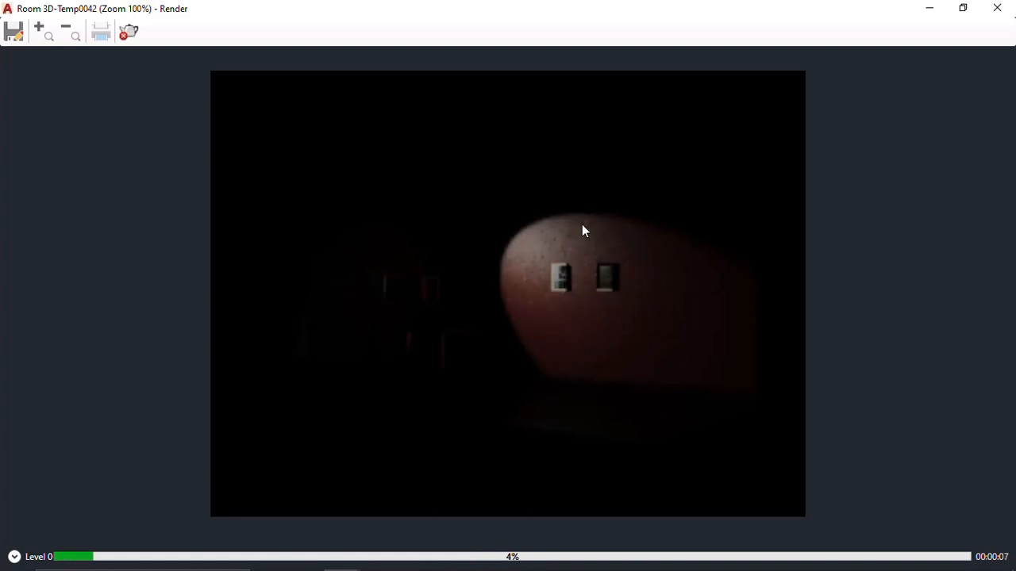
left_click(988, 16)
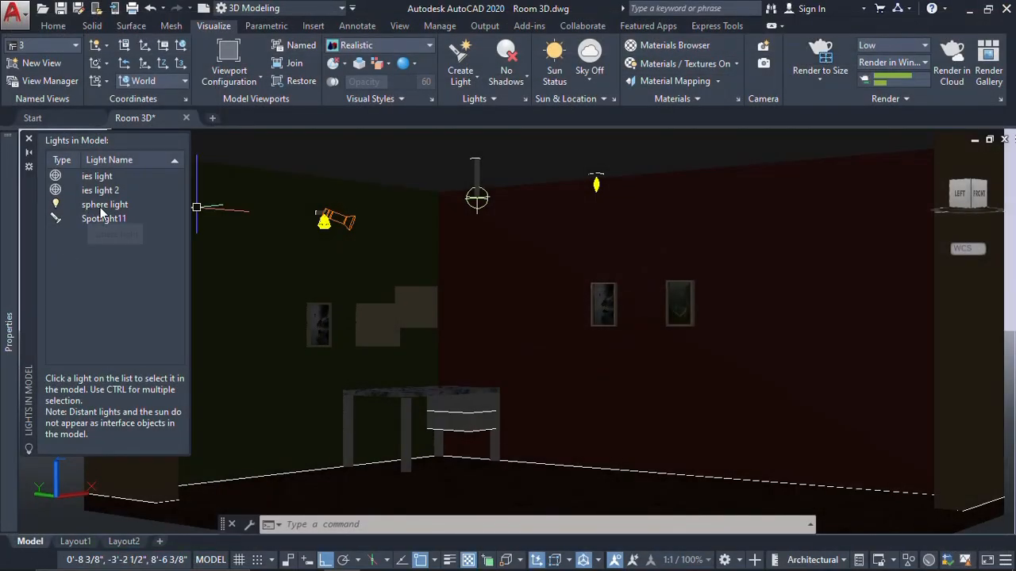
left_click(109, 204)
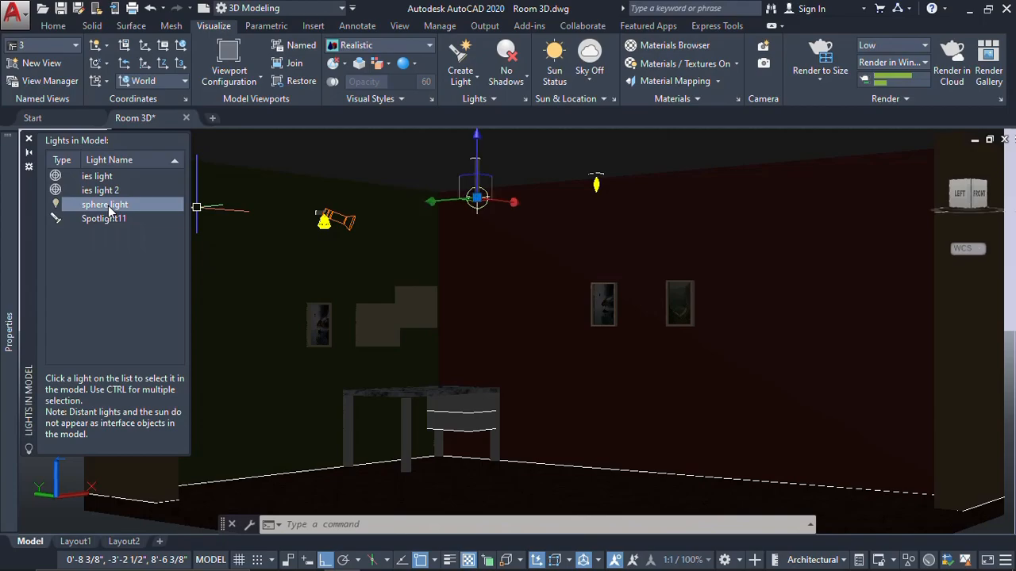
double_click(108, 206)
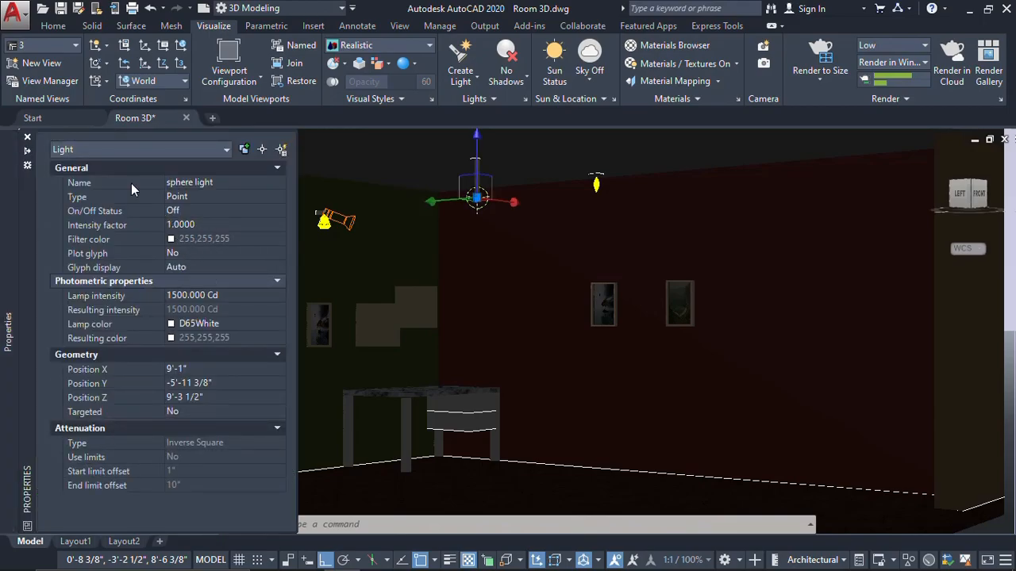
left_click(27, 138)
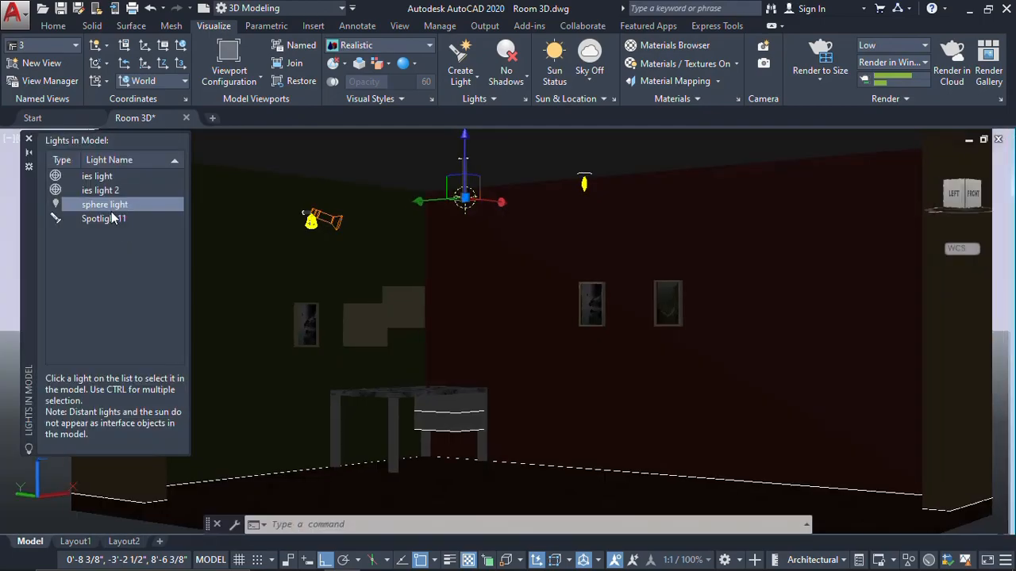
Set Spotlight11's falloff angle to 30 in its properties.
left_click(107, 218)
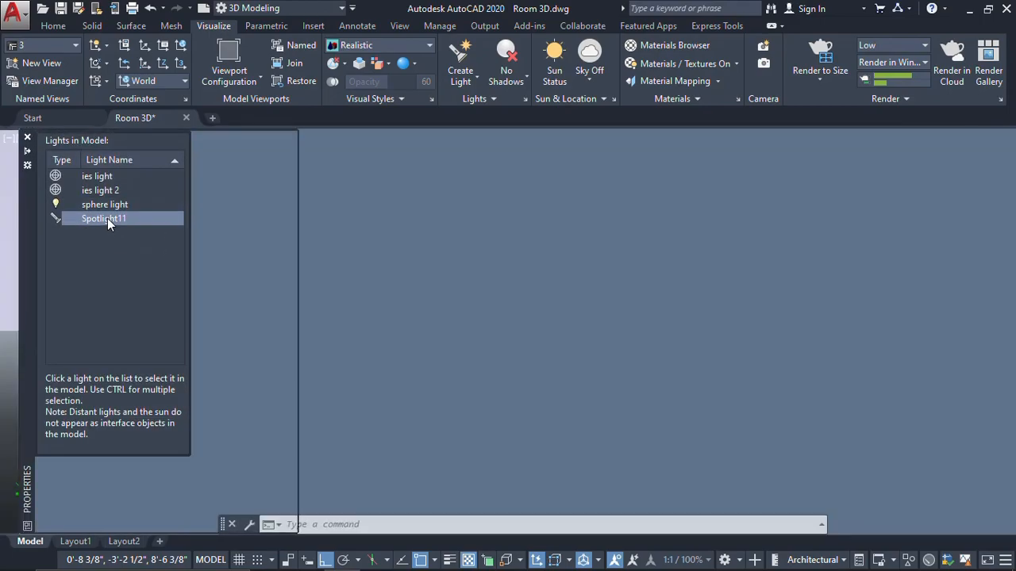
double_click(108, 218)
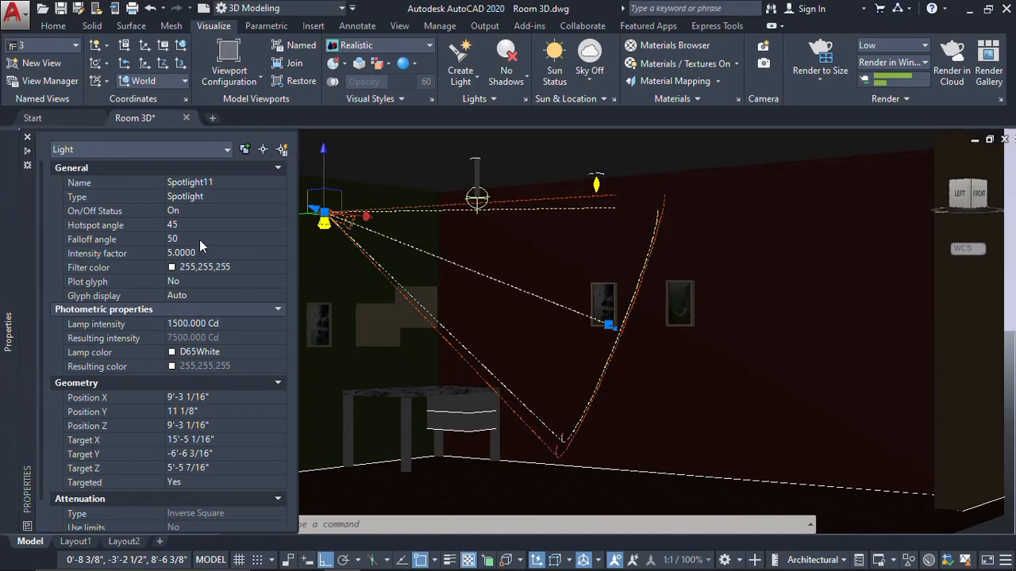
left_click(199, 239)
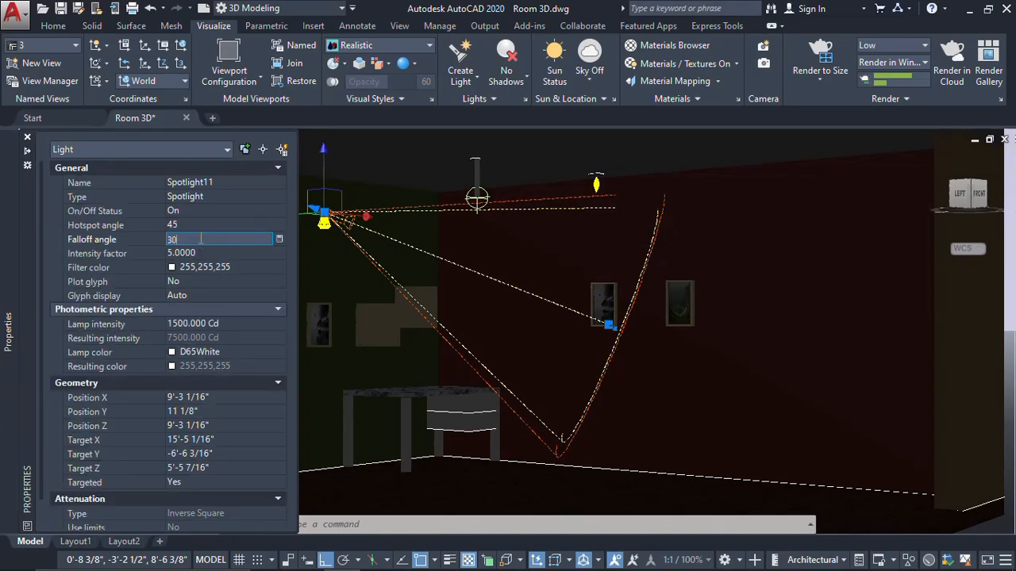
key("Tab")
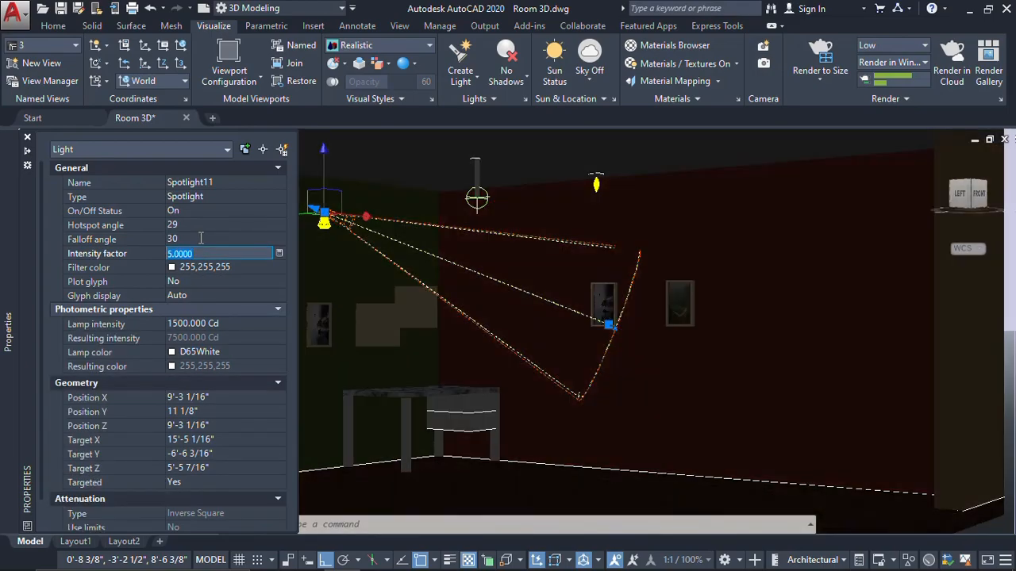
Render the room to check Spotlight11 with the 30-degree falloff angle, cancelling and closing the render.
left_click(813, 62)
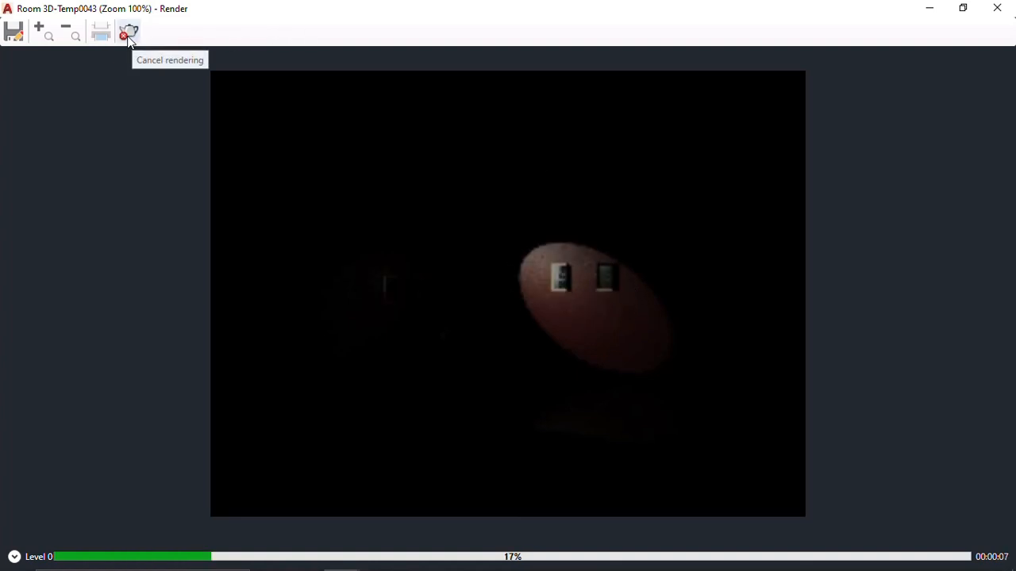
left_click(130, 36)
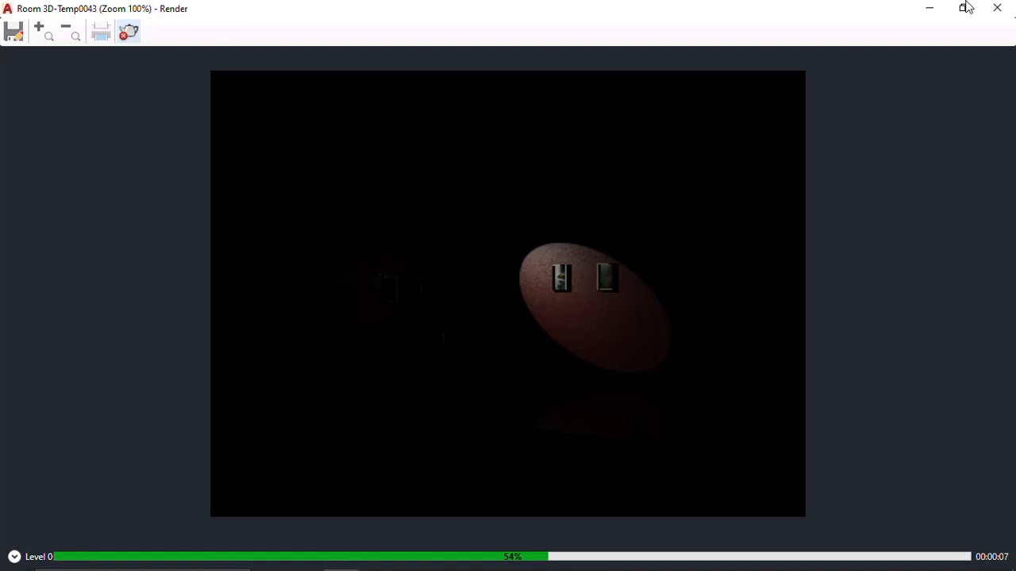
left_click(997, 8)
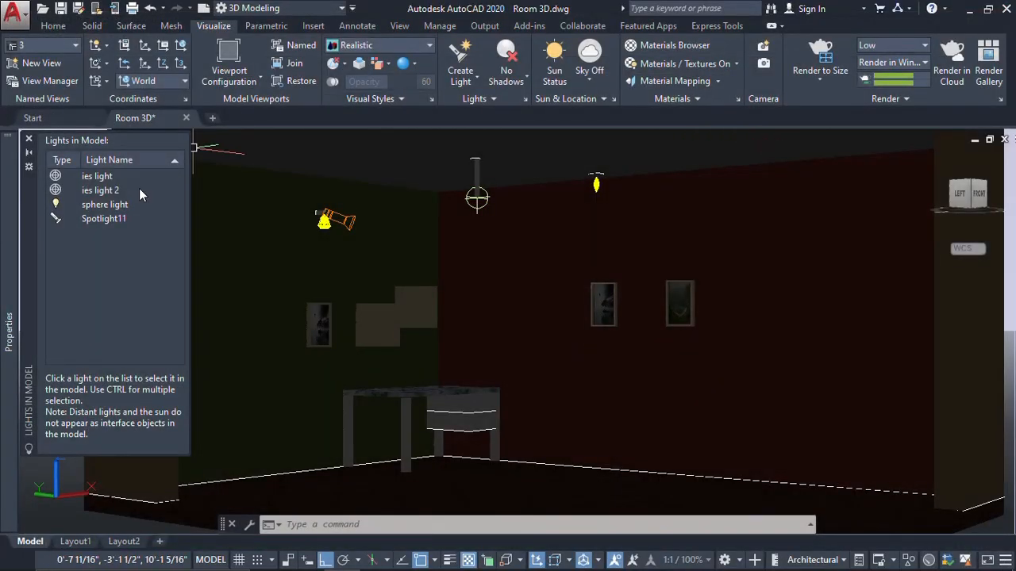
Set Spotlight11's hotspot angle to 10 in its properties.
left_click(101, 221)
double_click(100, 222)
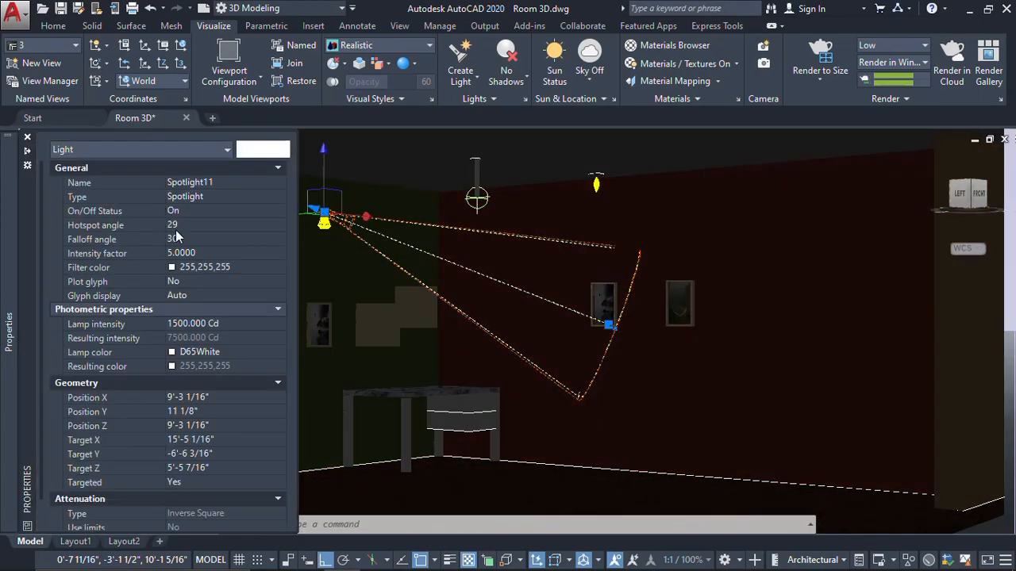
left_click(194, 226)
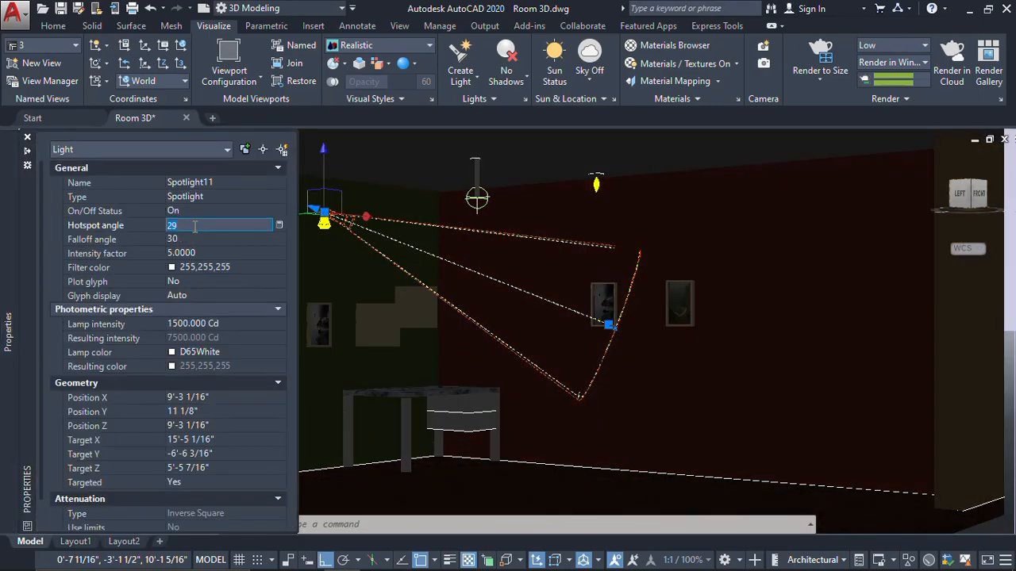
type("10")
key("Tab")
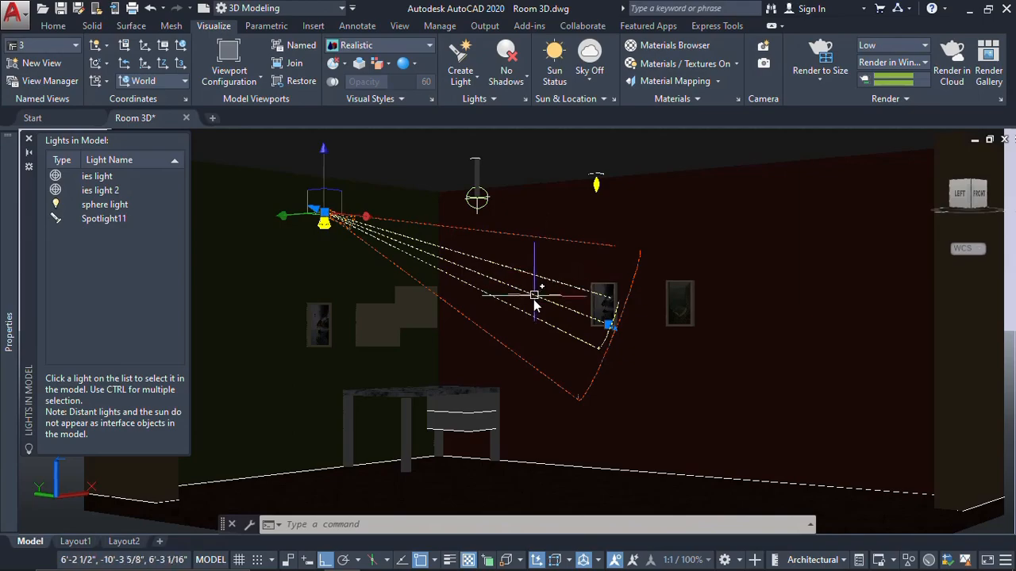
Render the room to check Spotlight11 with the 10-degree hotspot angle, cancelling and closing the render.
left_click_drag(555, 283, 607, 245)
left_click(817, 56)
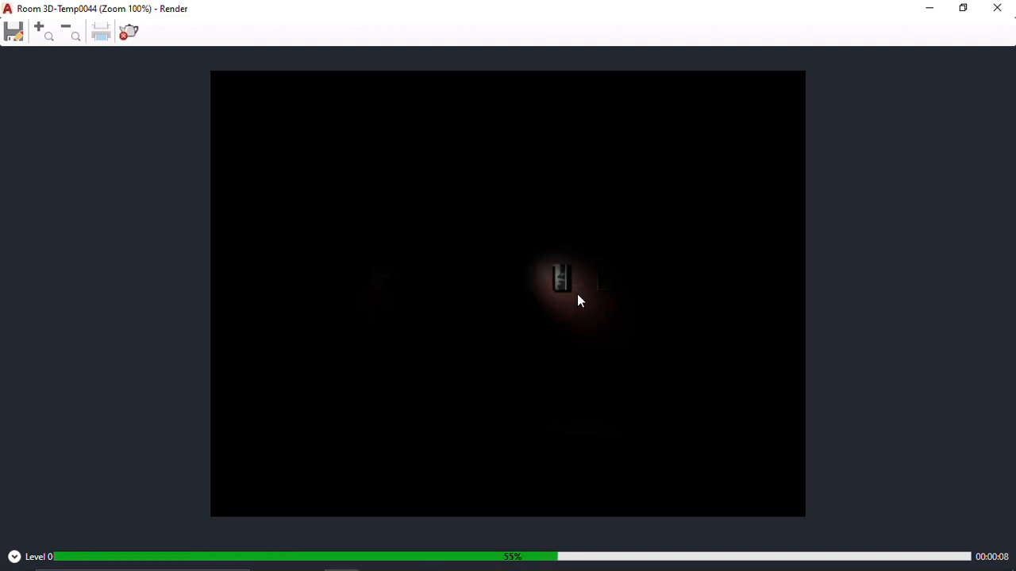
left_click(128, 36)
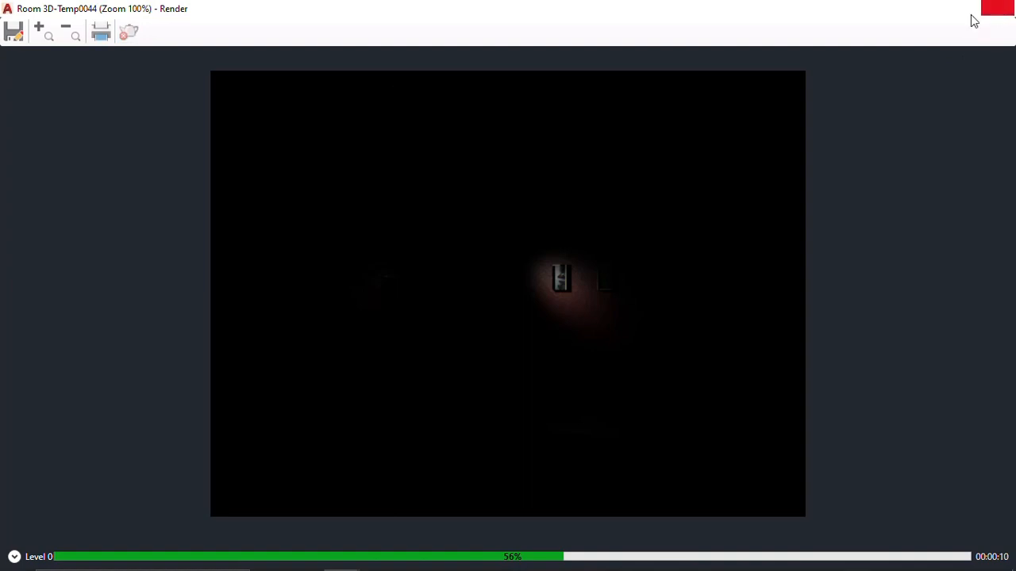
left_click(997, 8)
Set Spotlight11's intensity factor to 10 in its properties.
left_click(102, 218)
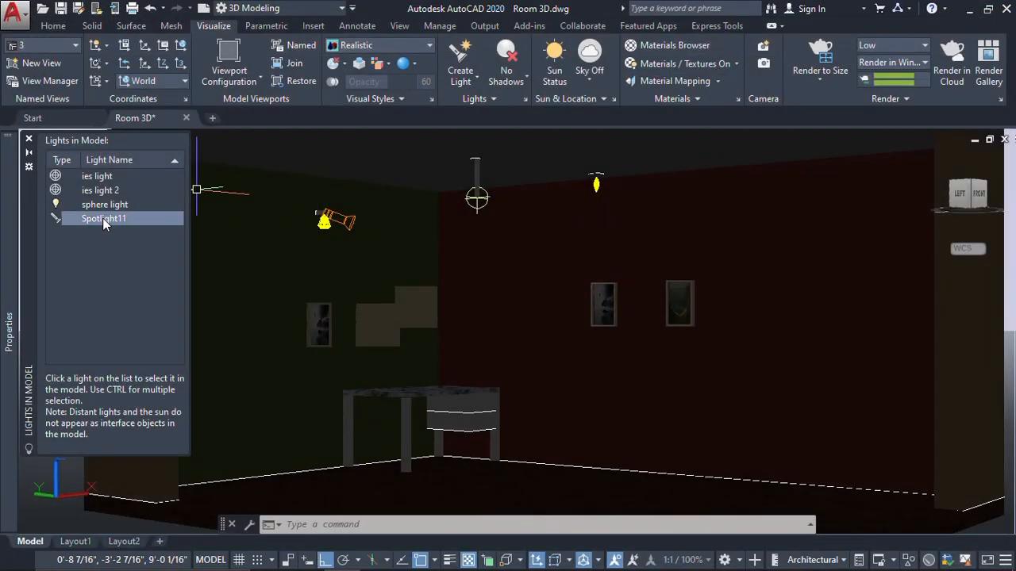
double_click(103, 219)
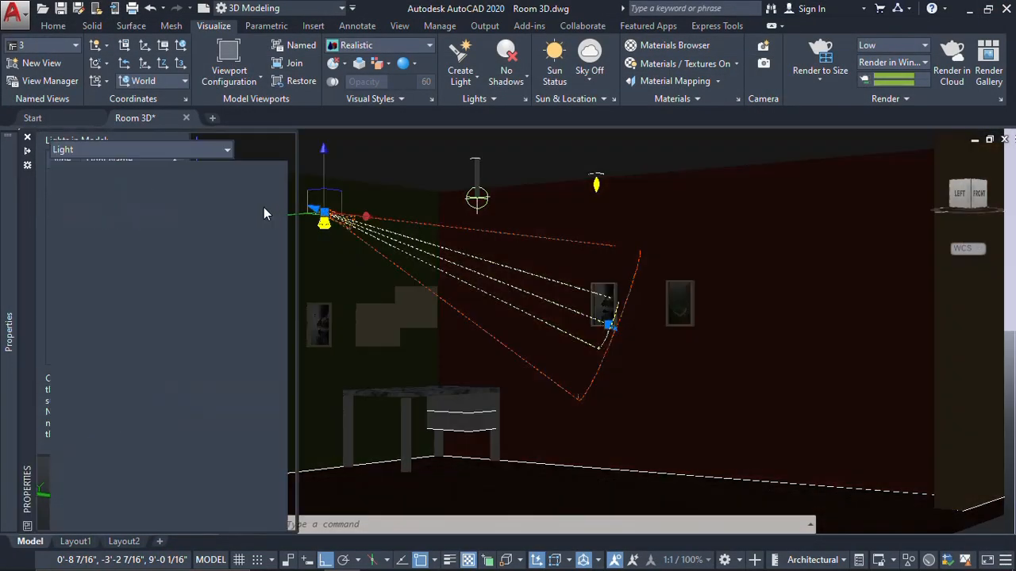
left_click(195, 252)
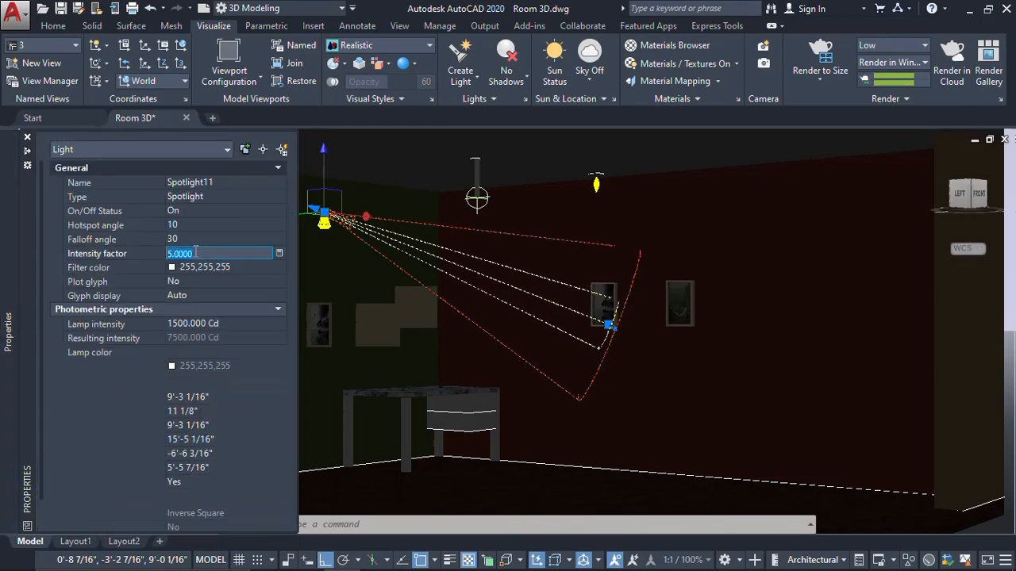
type("10")
key("Tab")
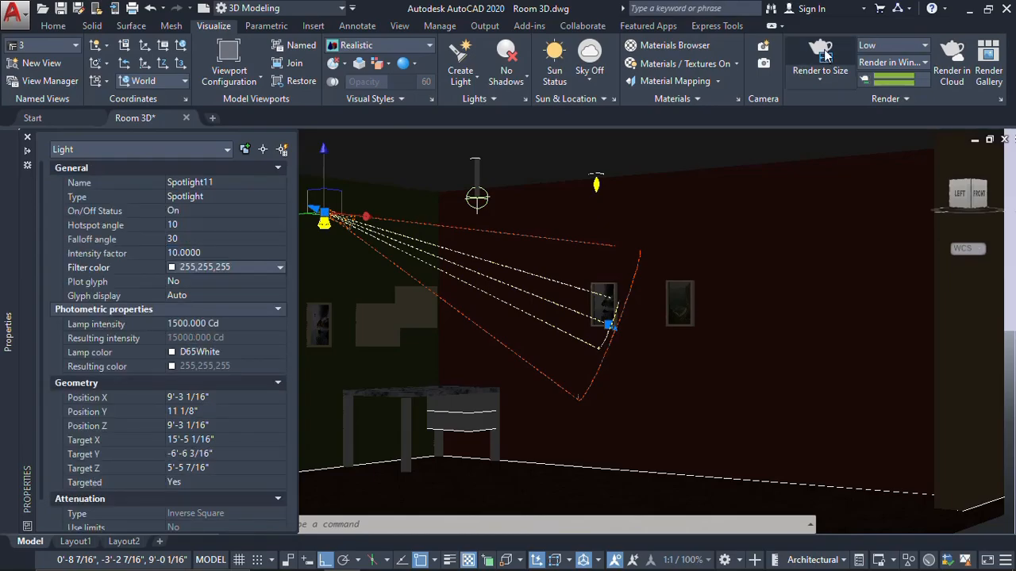
Render the room to check Spotlight11 at intensity factor 10, closing the render window.
left_click(822, 53)
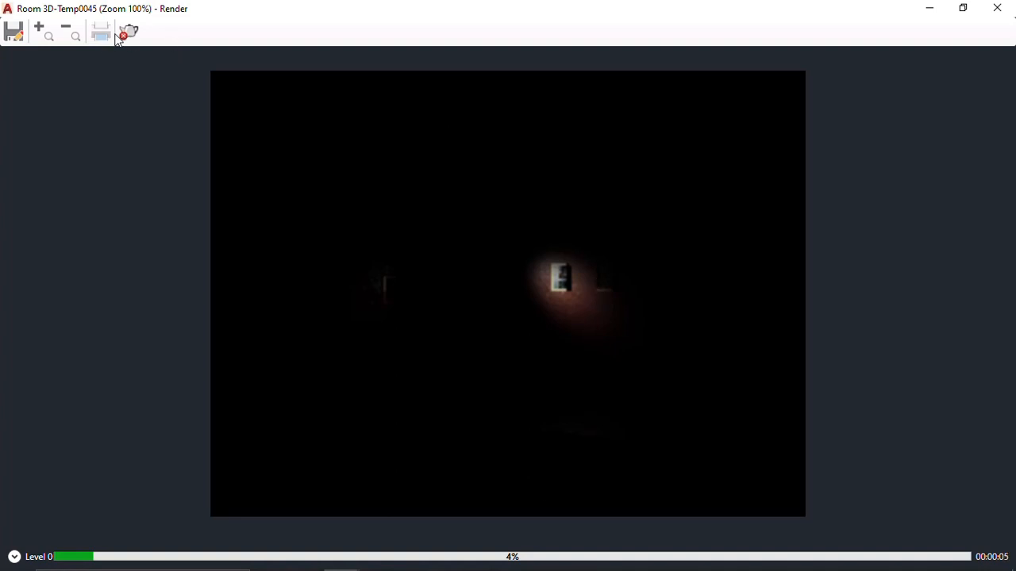
left_click(997, 8)
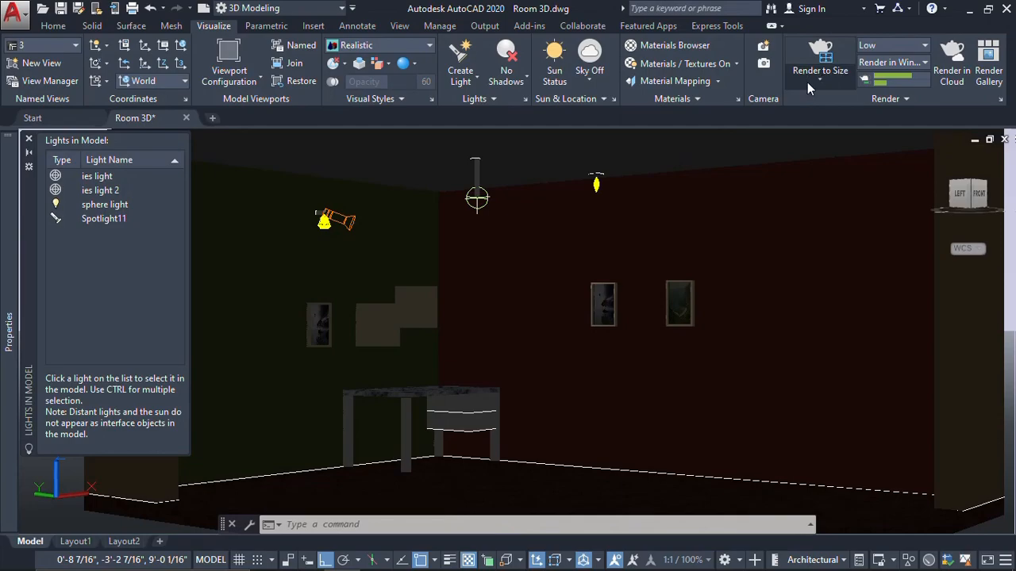
left_click(821, 79)
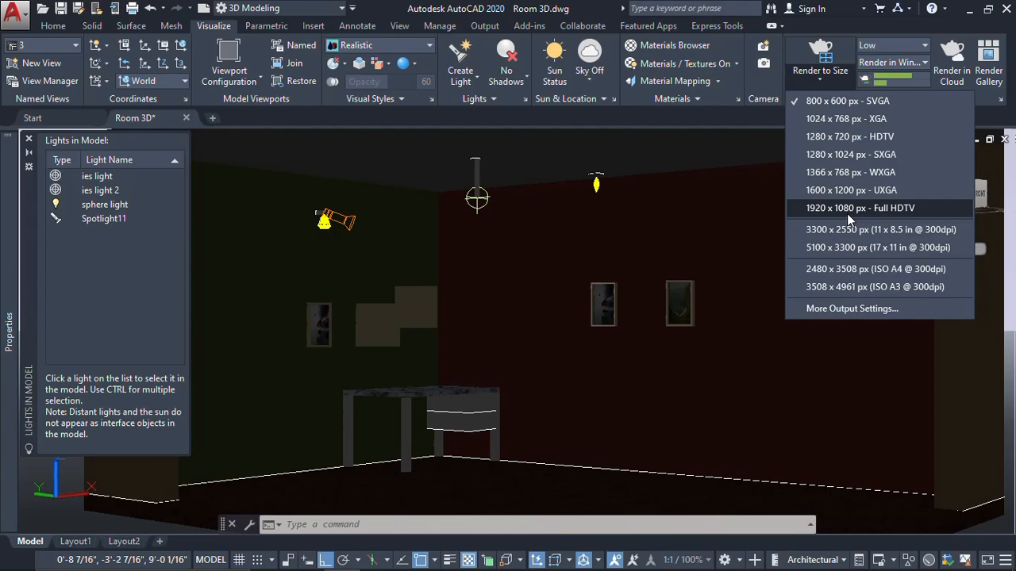
left_click(884, 40)
left_click(884, 40)
left_click(884, 40)
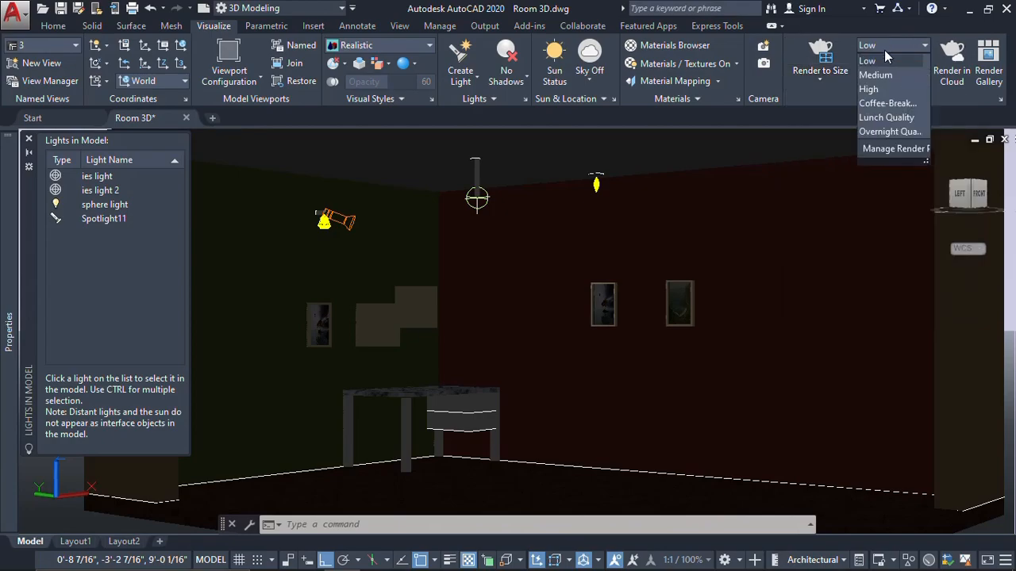
left_click(801, 94)
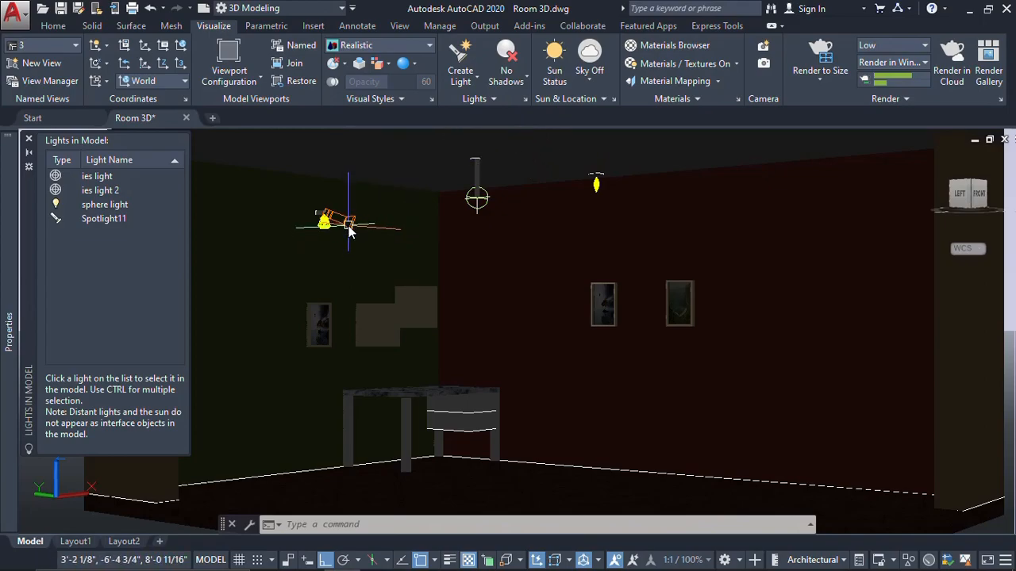
Switch Spotlight11's on/off status to Off in its properties.
left_click(104, 218)
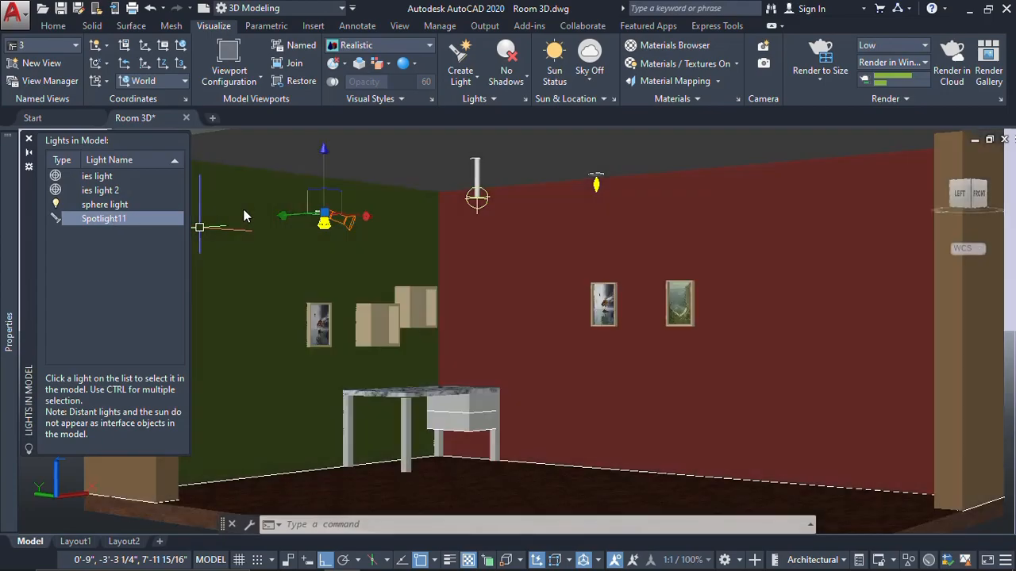
key("ctrl+1")
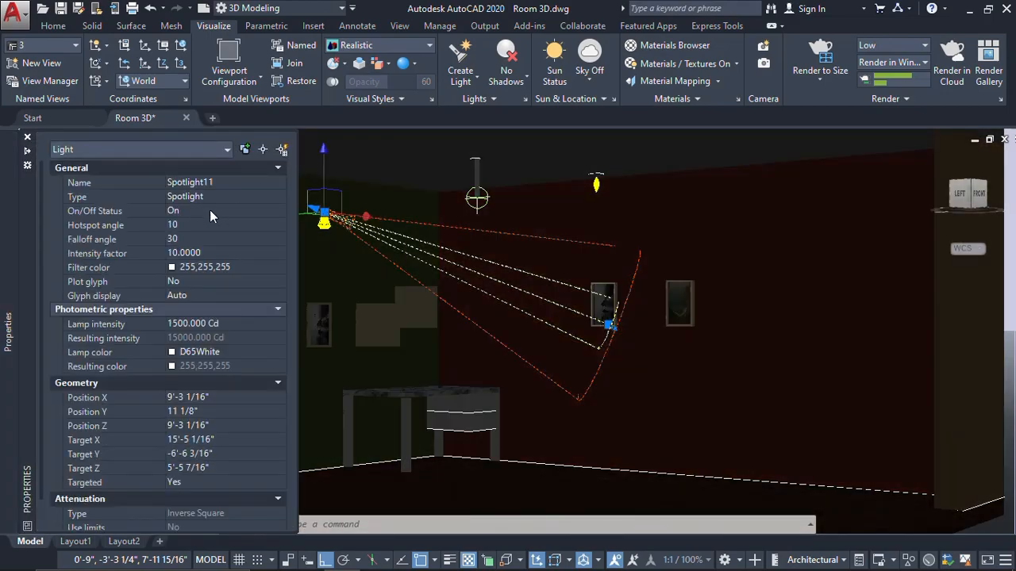
left_click(210, 210)
left_click(176, 238)
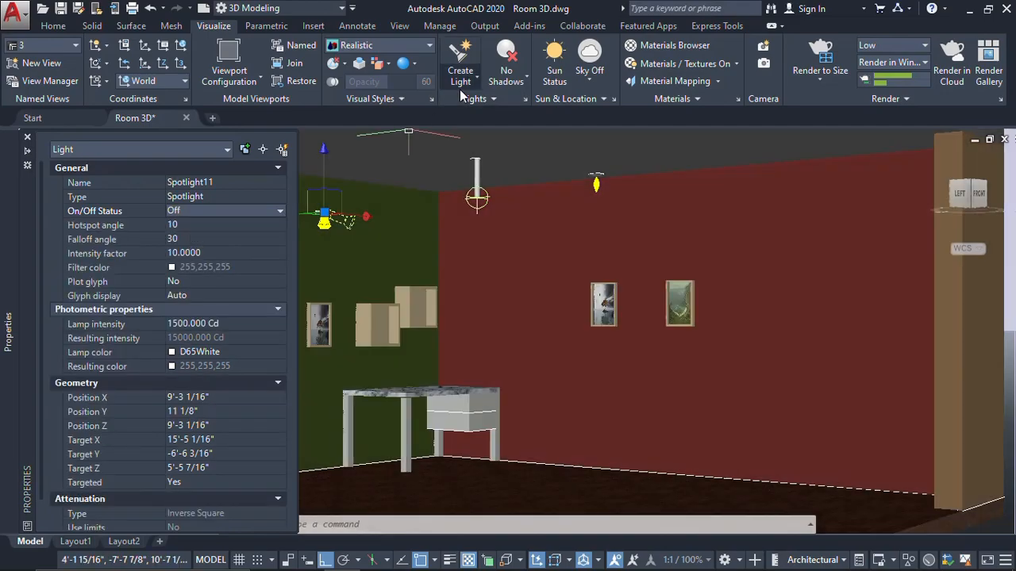
Delete Spotlight11, ies light and ies light 2 from the model, leaving only the sphere light.
left_click(524, 99)
left_click(597, 185)
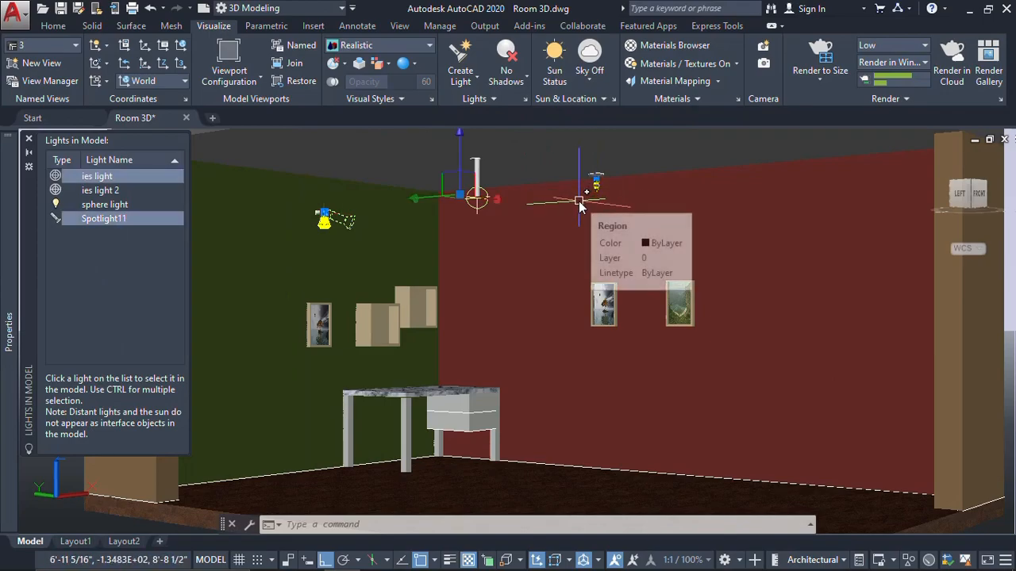
key("Escape")
key("Delete")
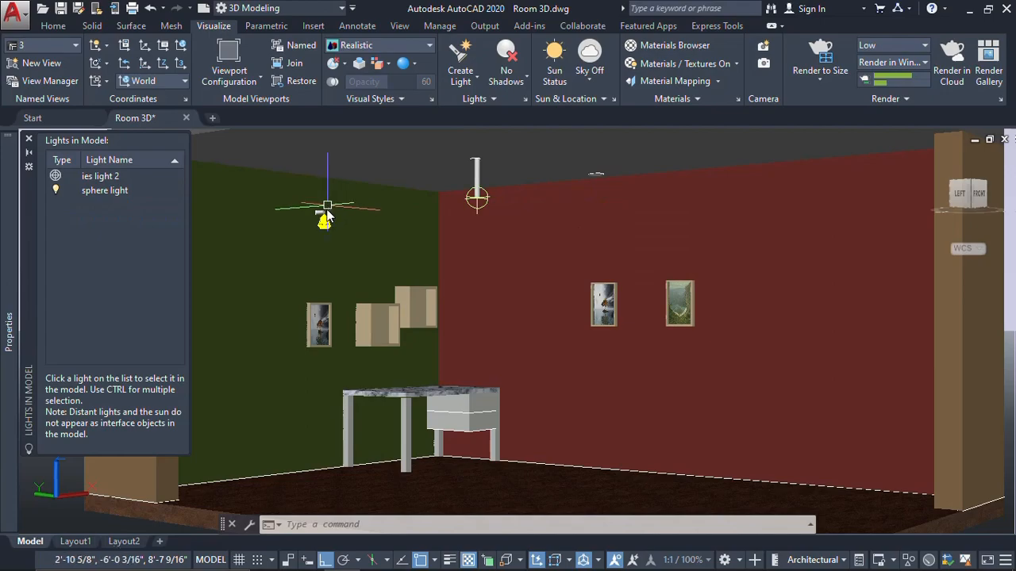
left_click(321, 226)
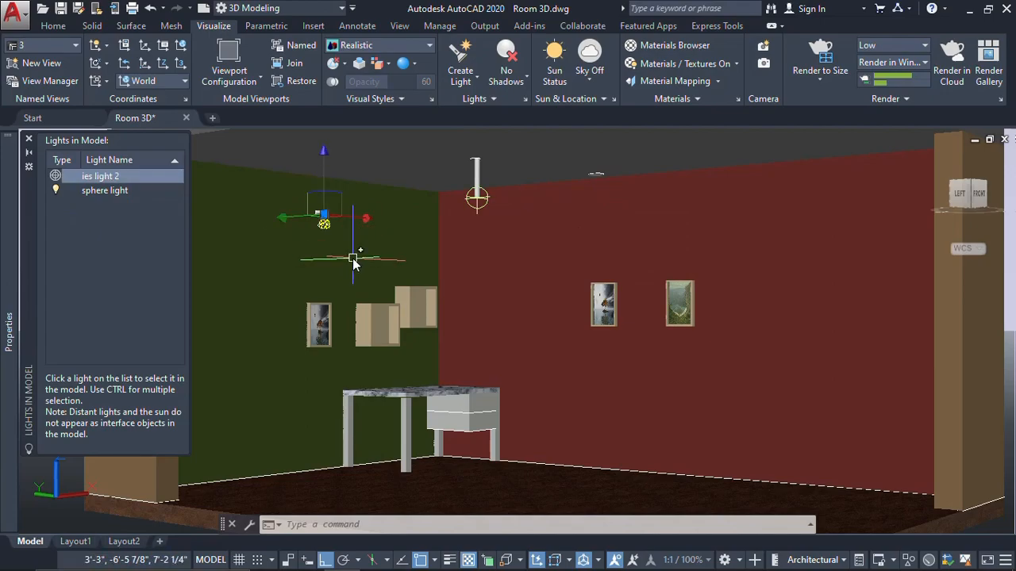
key("Delete")
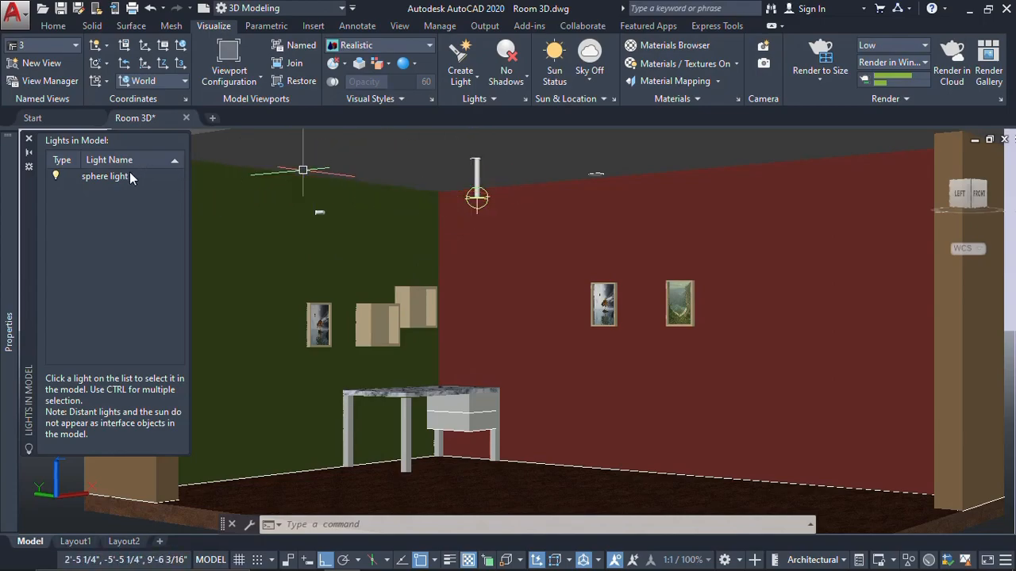
Place a weblight on the underside of the round ceiling fixture near the red wall, accepting the default target location and options.
left_click(456, 82)
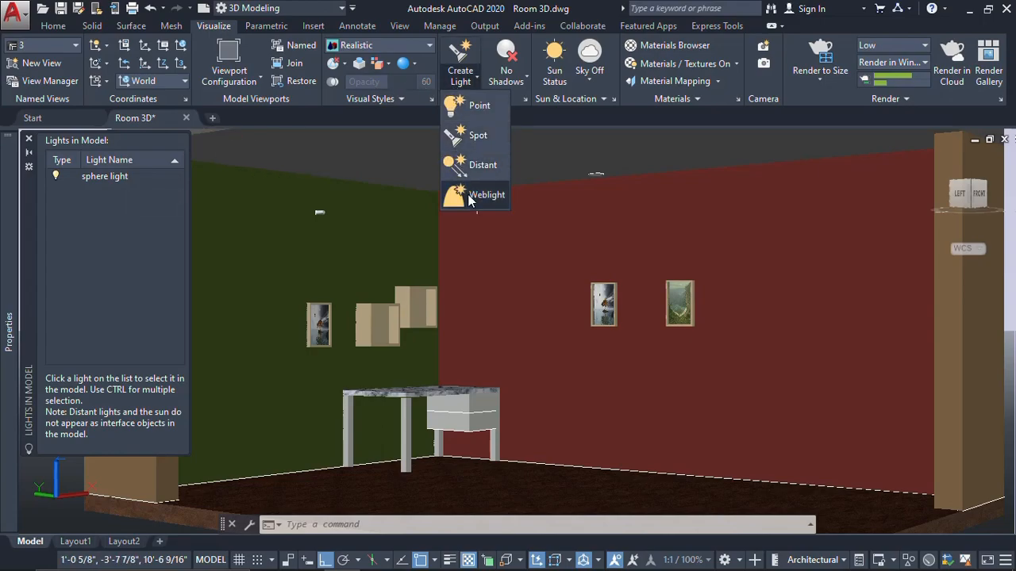
left_click(472, 198)
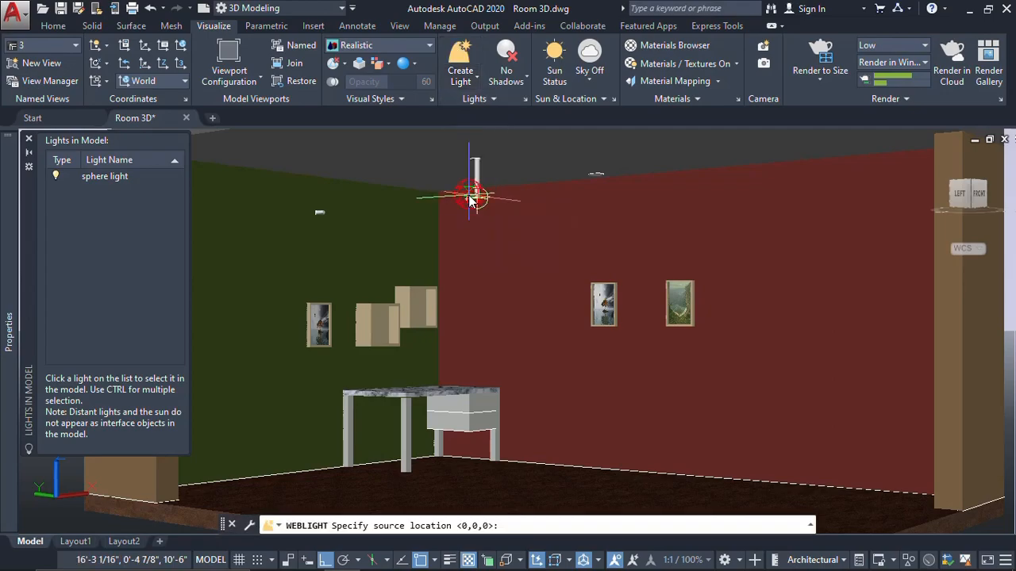
scroll(567, 158, "up", 2)
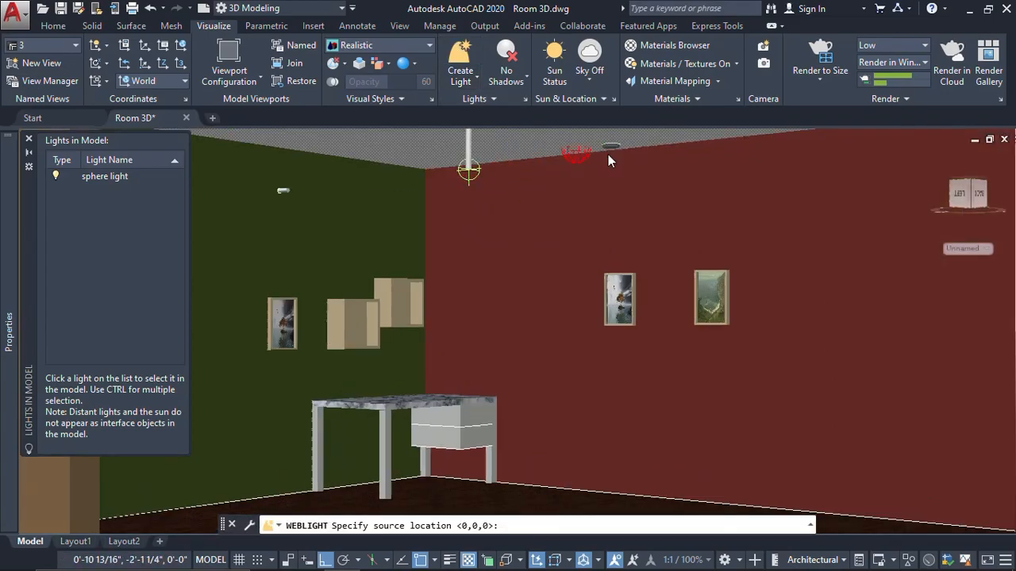
scroll(611, 162, "up", 4)
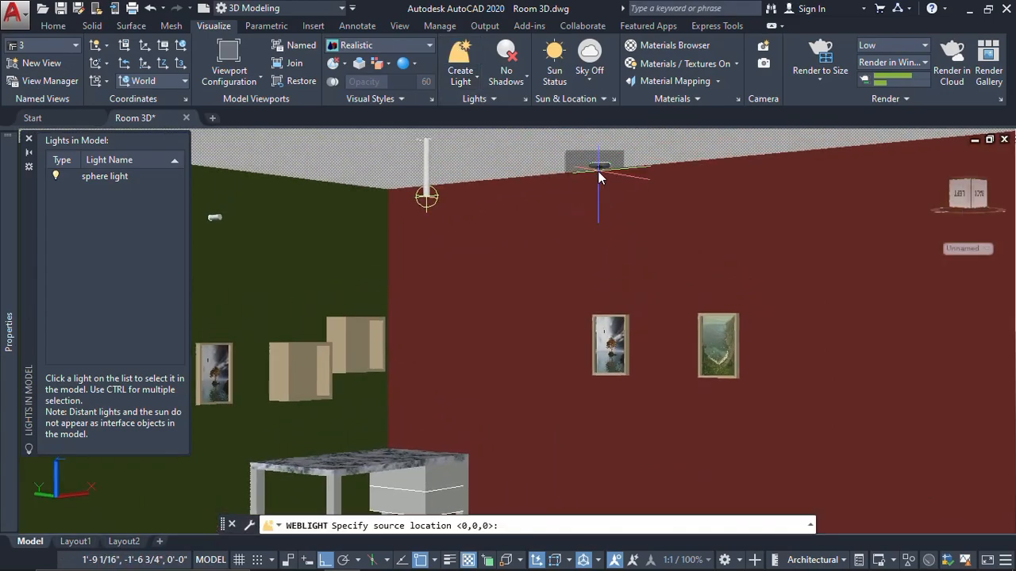
middle_click_drag(599, 166, 520, 292)
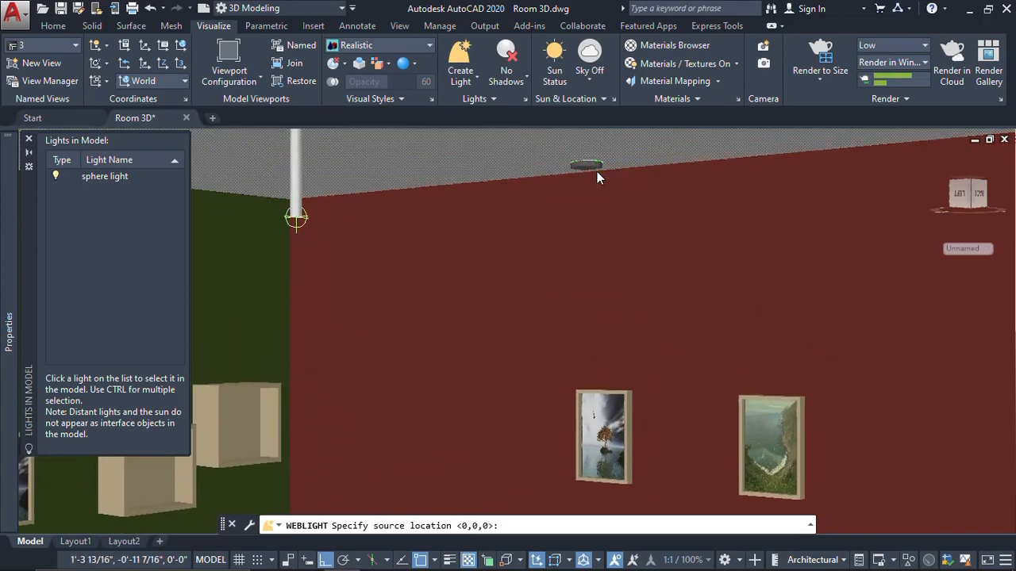
scroll(595, 172, "up", 2)
middle_click_drag(583, 169, 520, 326)
middle_click_drag(548, 245, 556, 208, "shift")
scroll(555, 238, "up", 4)
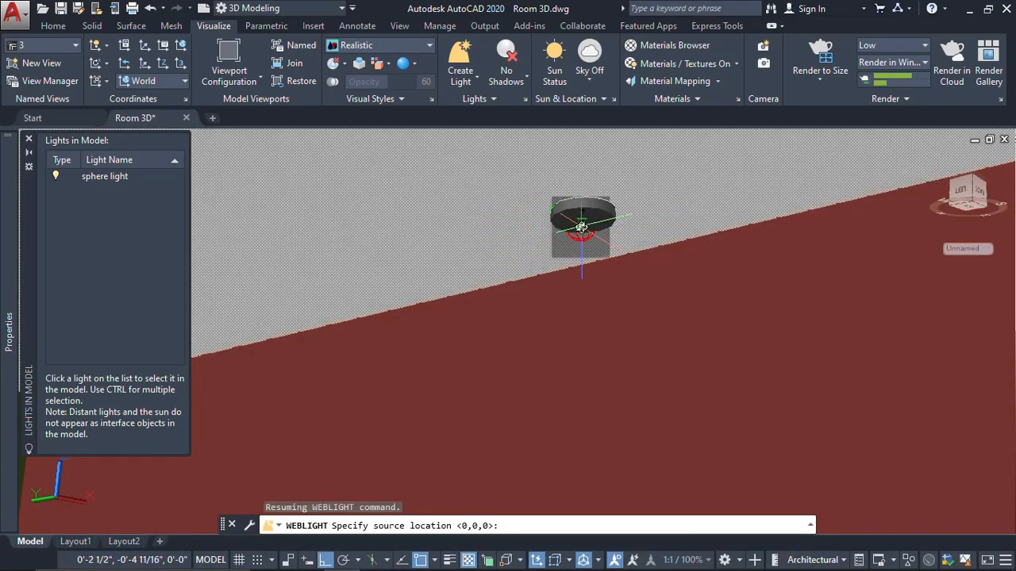
left_click(580, 226)
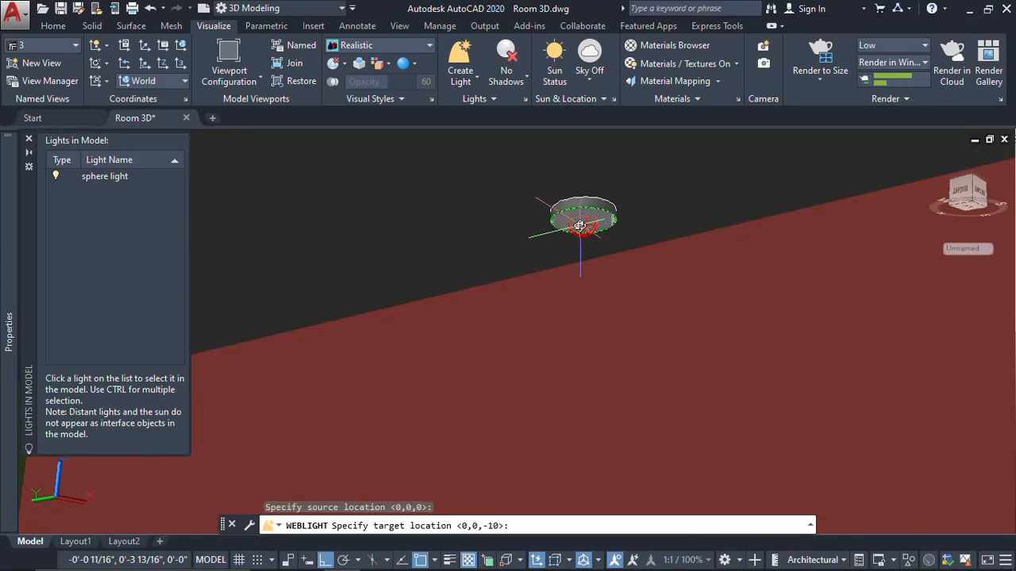
key("Return")
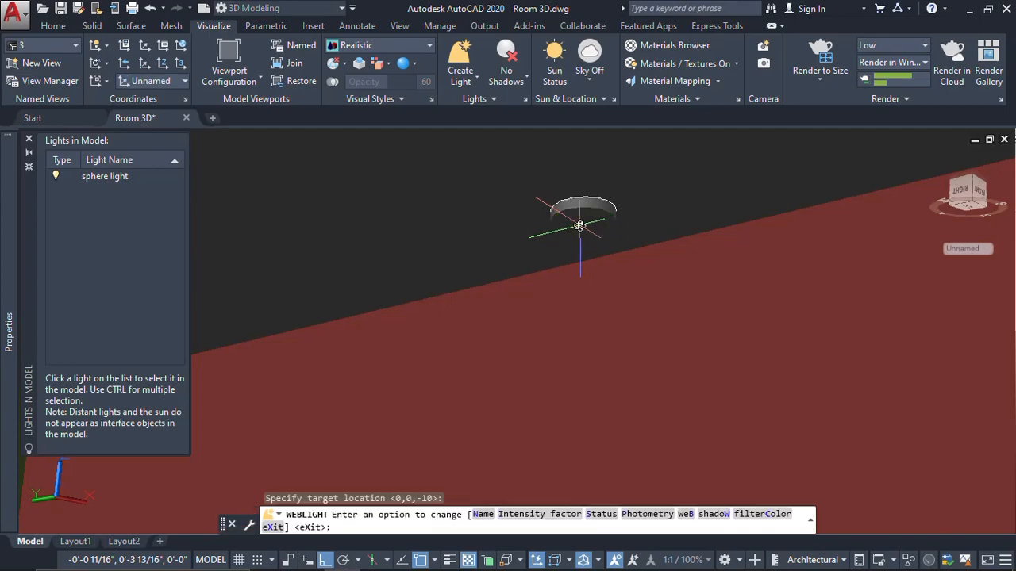
key("Return")
Return to the interior view of the room and render it to check the new weblight, closing the render window.
middle_click_drag(540, 270, 514, 295, "shift")
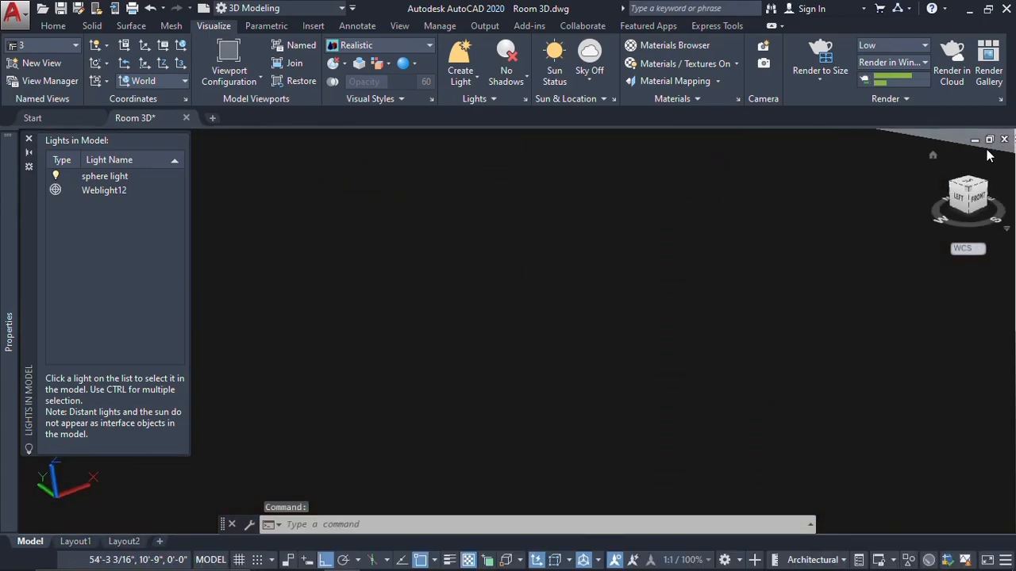
left_click(933, 156)
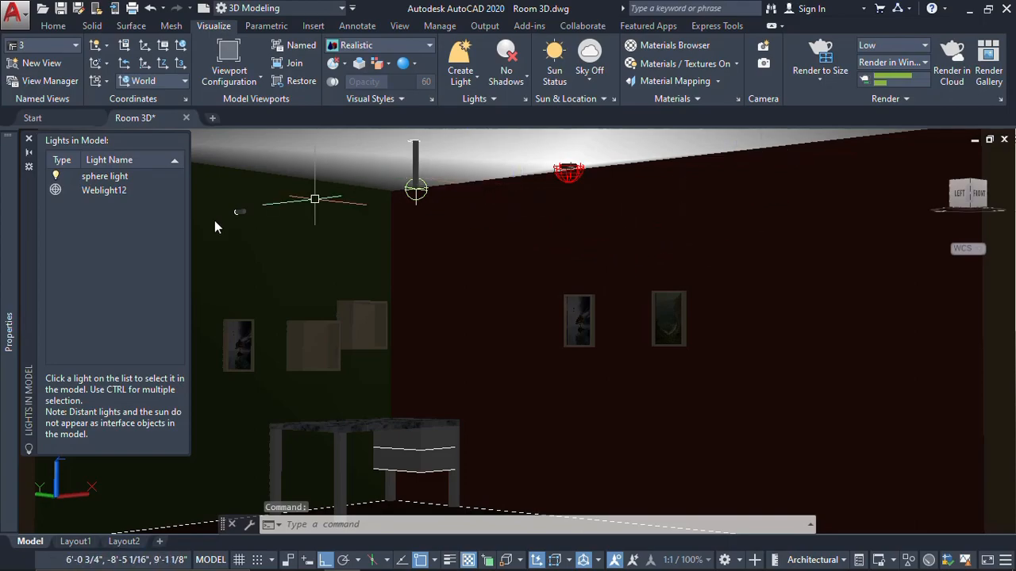
left_click(809, 57)
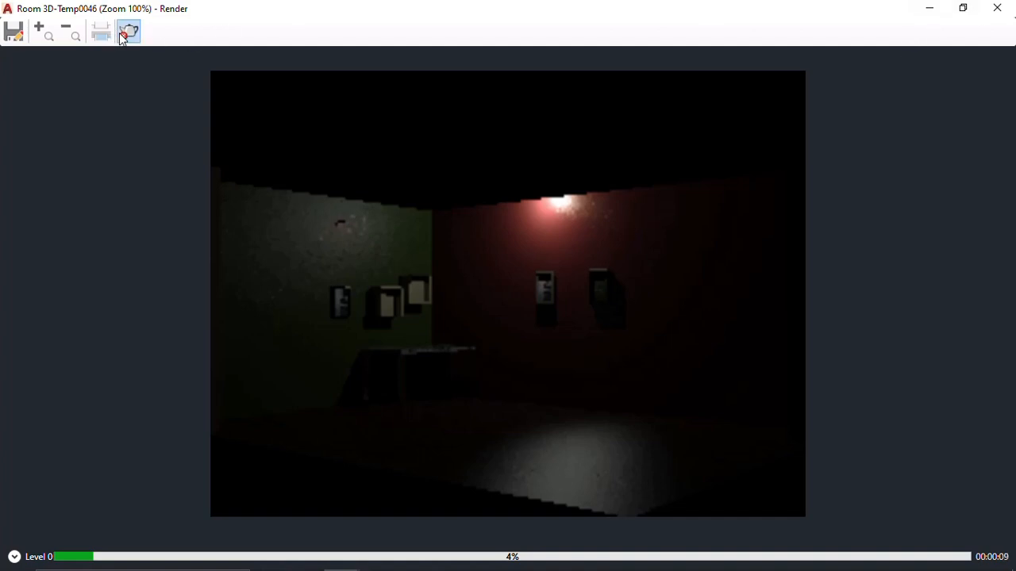
left_click(998, 8)
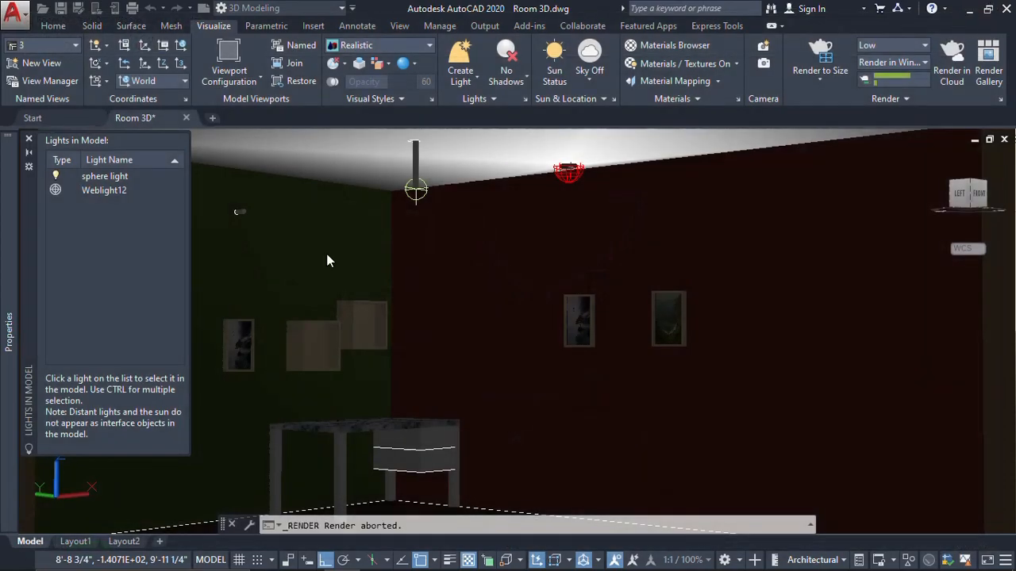
Set Weblight12's intensity factor to 5 in its properties.
double_click(98, 190)
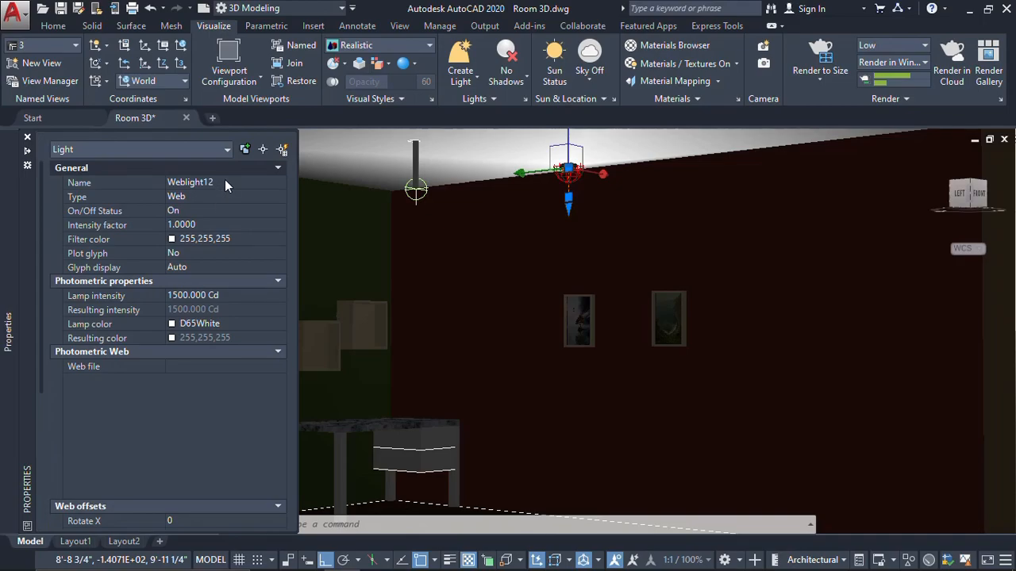
left_click(220, 225)
type("5")
key("Return")
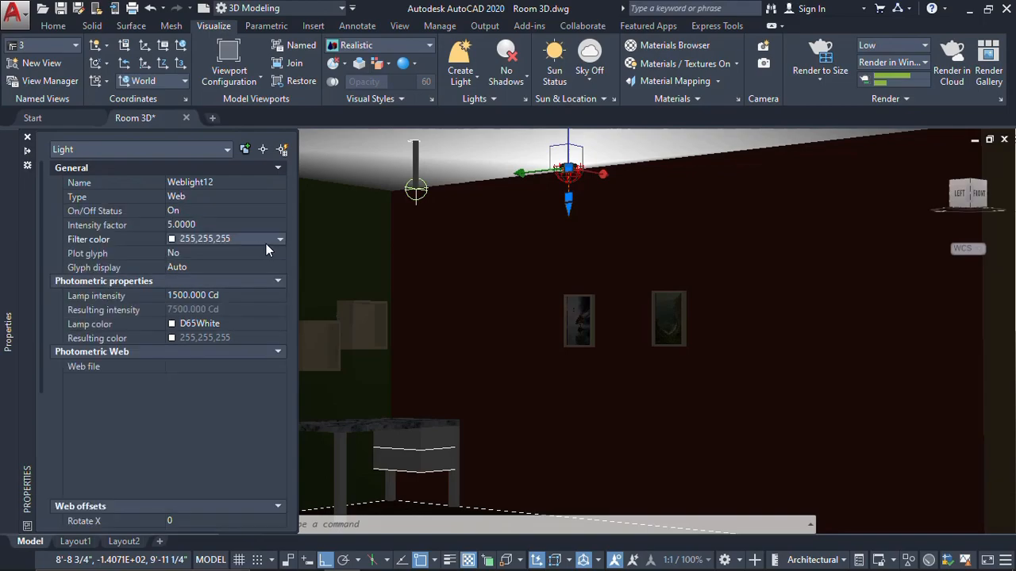
left_click(252, 240)
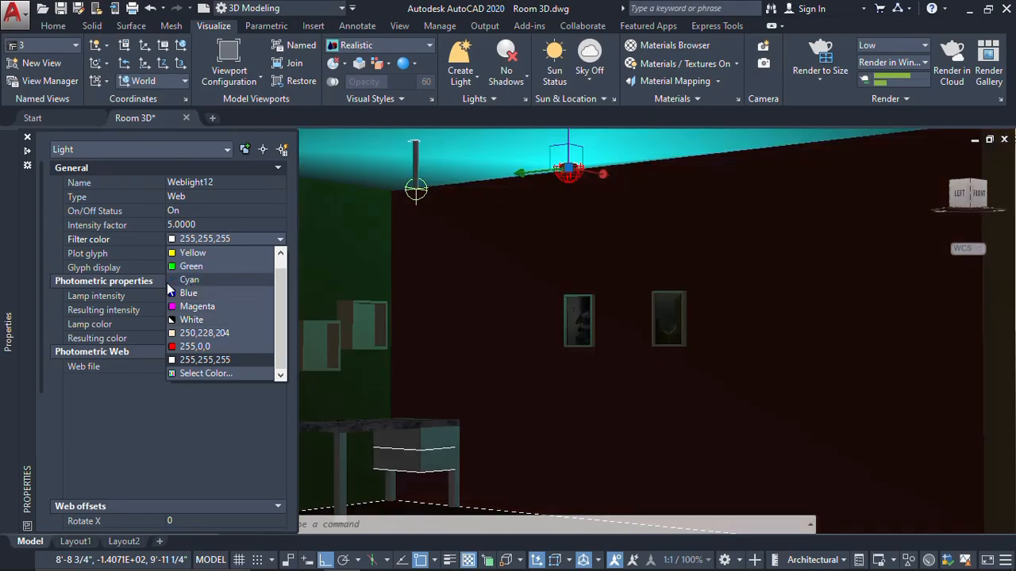
left_click(151, 391)
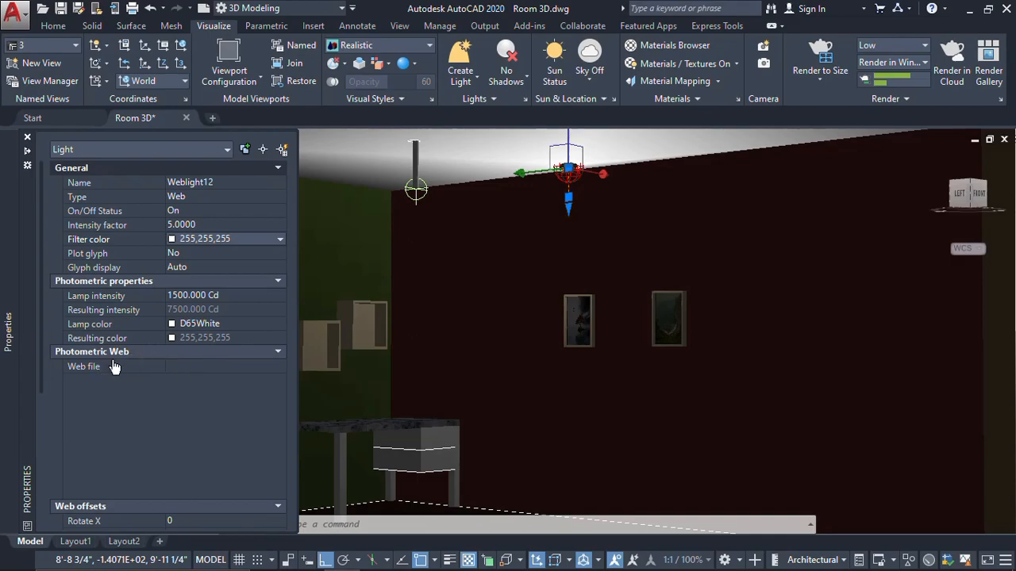
Load Standard Cieling spot light.IES as Weblight12's photometric web file and test-render the room, closing the render window.
left_click(192, 366)
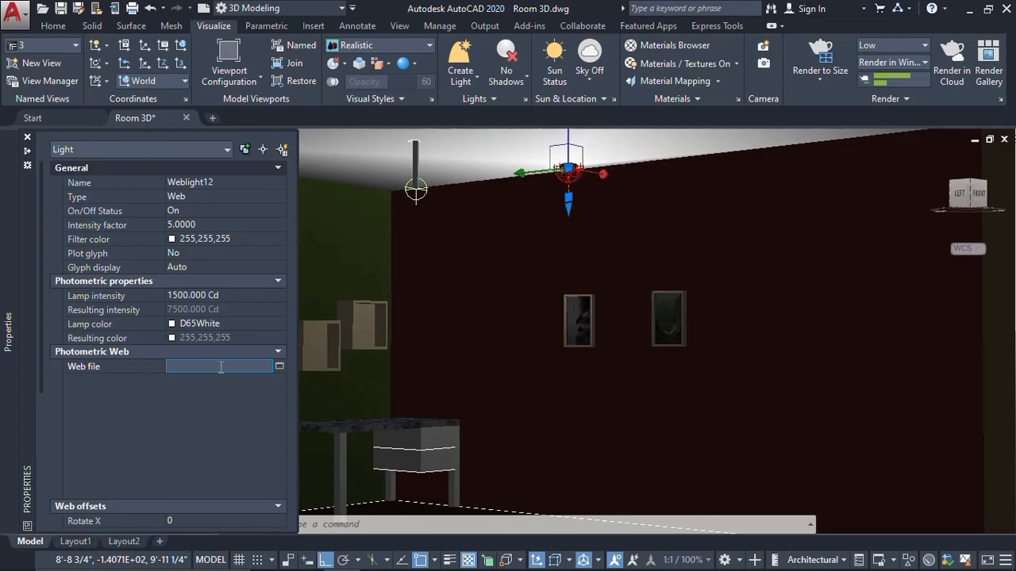
left_click(280, 365)
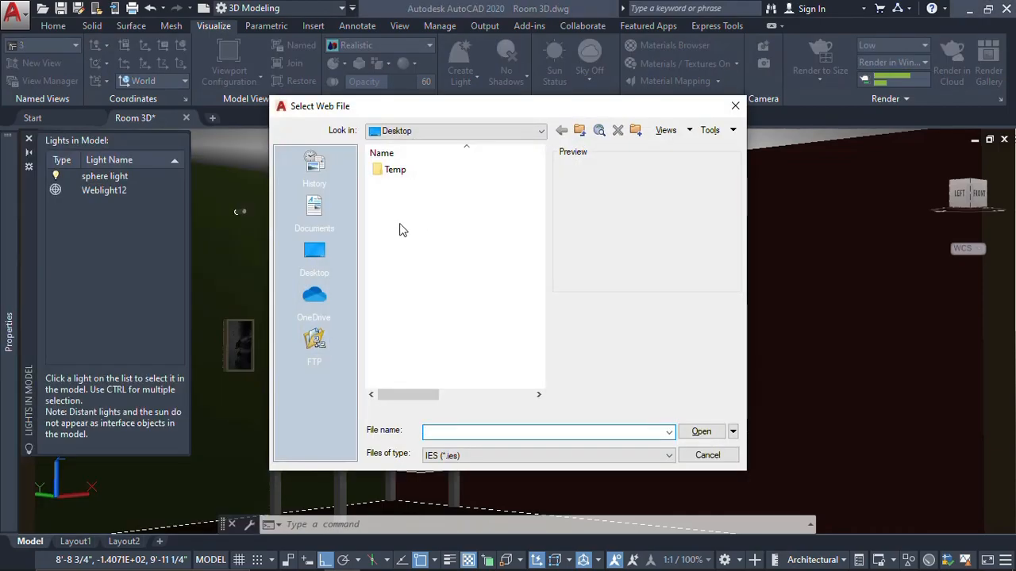
left_click(315, 254)
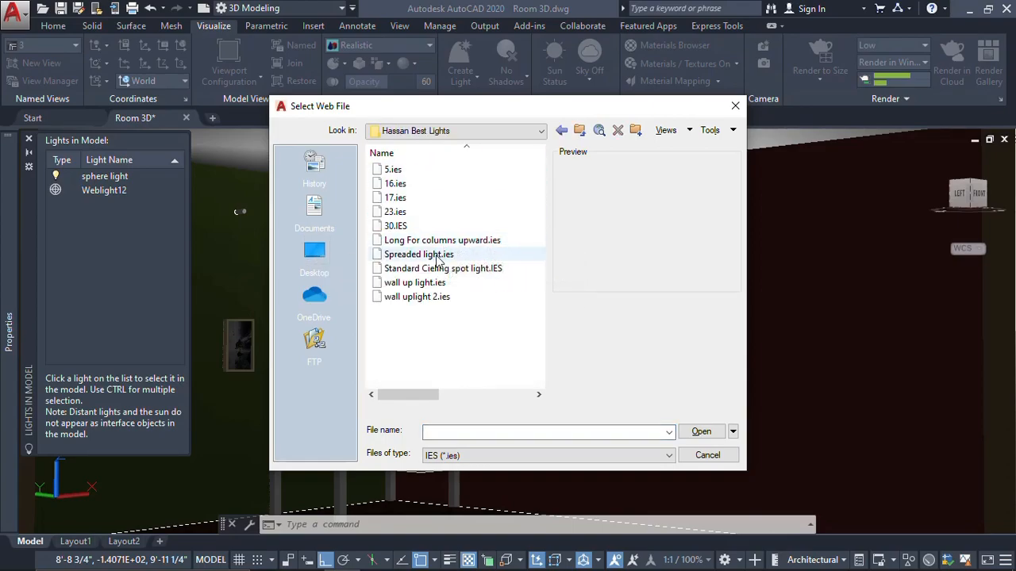
left_click(395, 256)
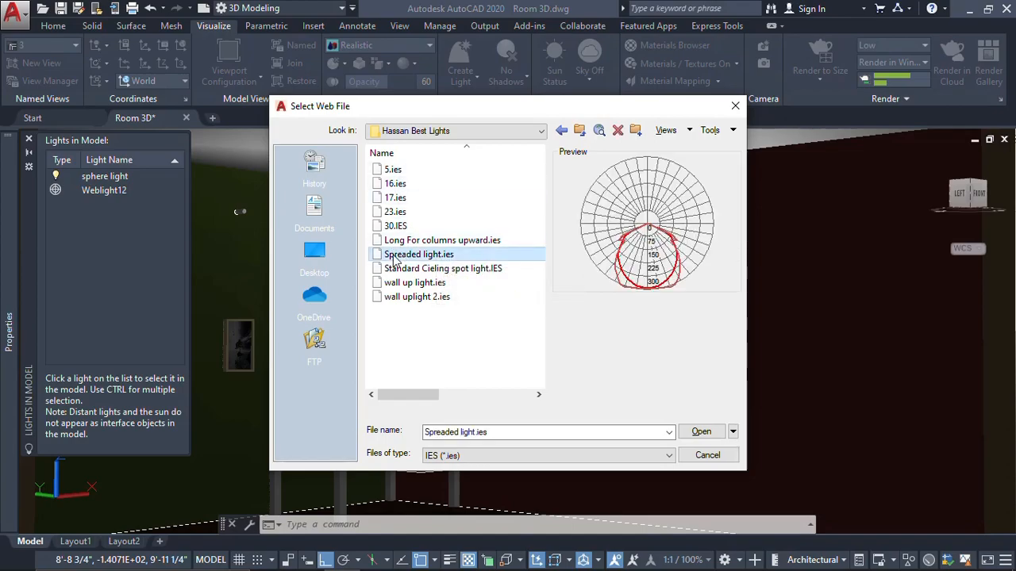
left_click(394, 227)
left_click(394, 213)
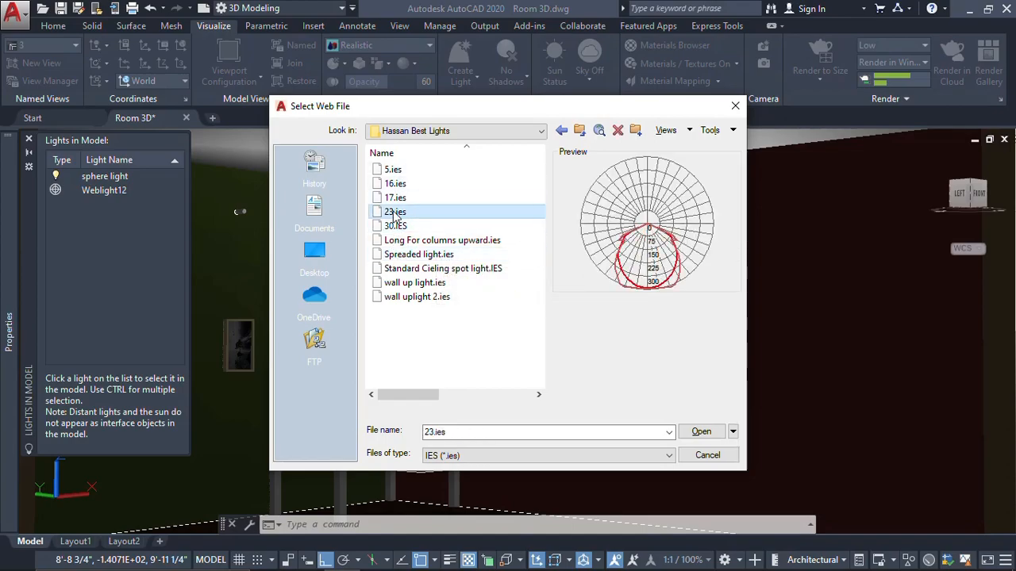
left_click(394, 197)
left_click(395, 184)
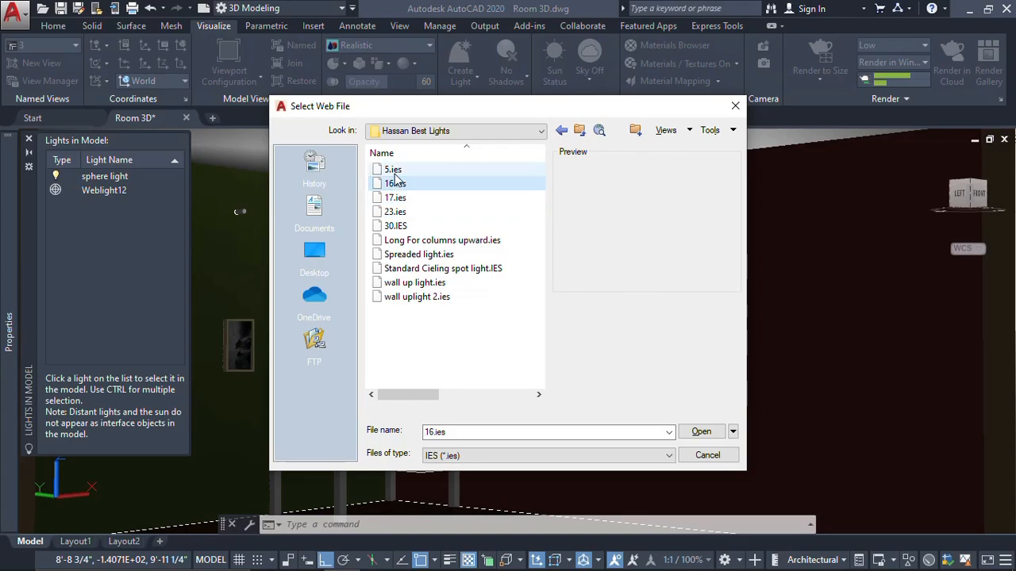
left_click(394, 172)
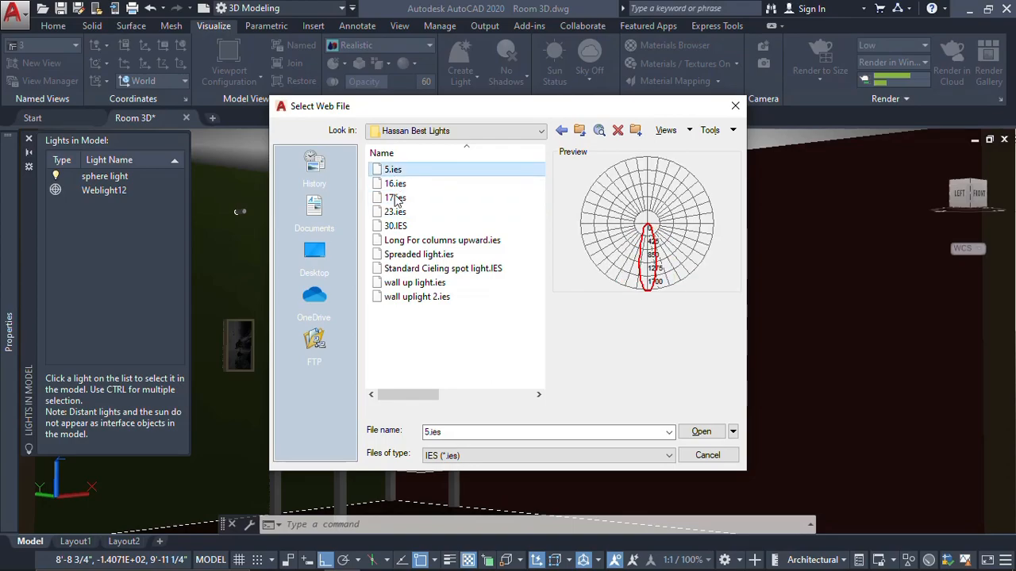
left_click(433, 270)
left_click(699, 432)
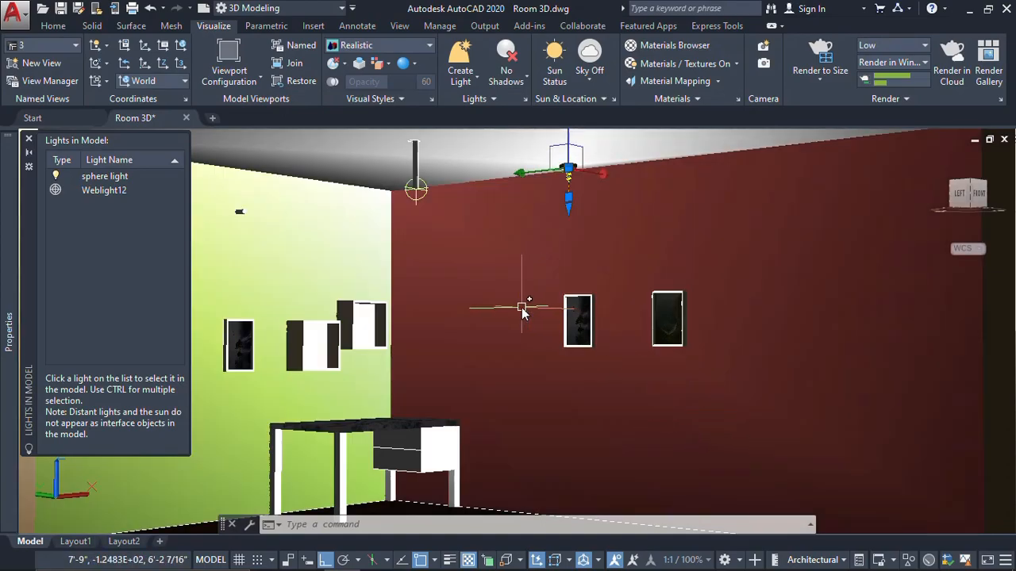
left_click(815, 70)
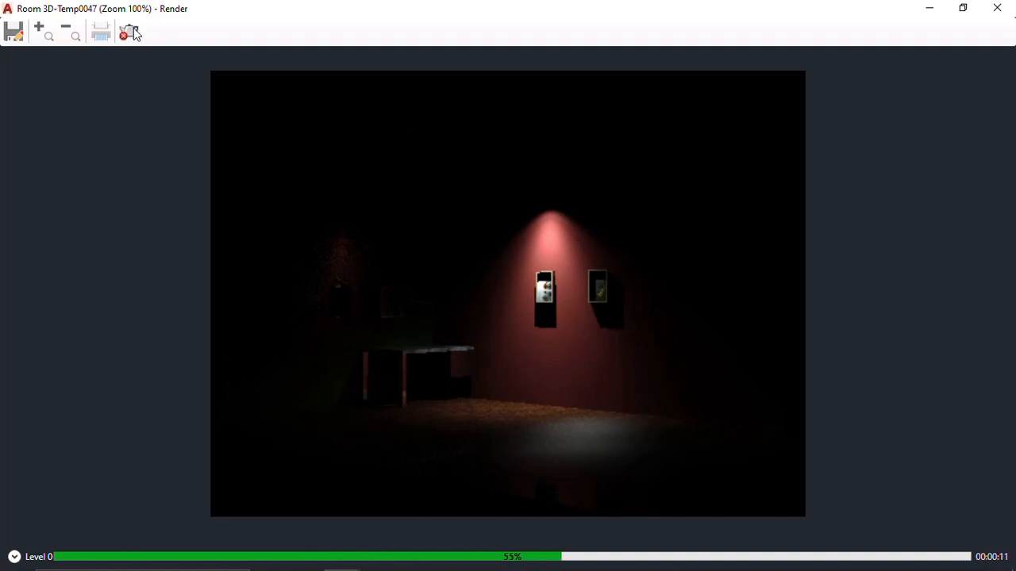
left_click(997, 8)
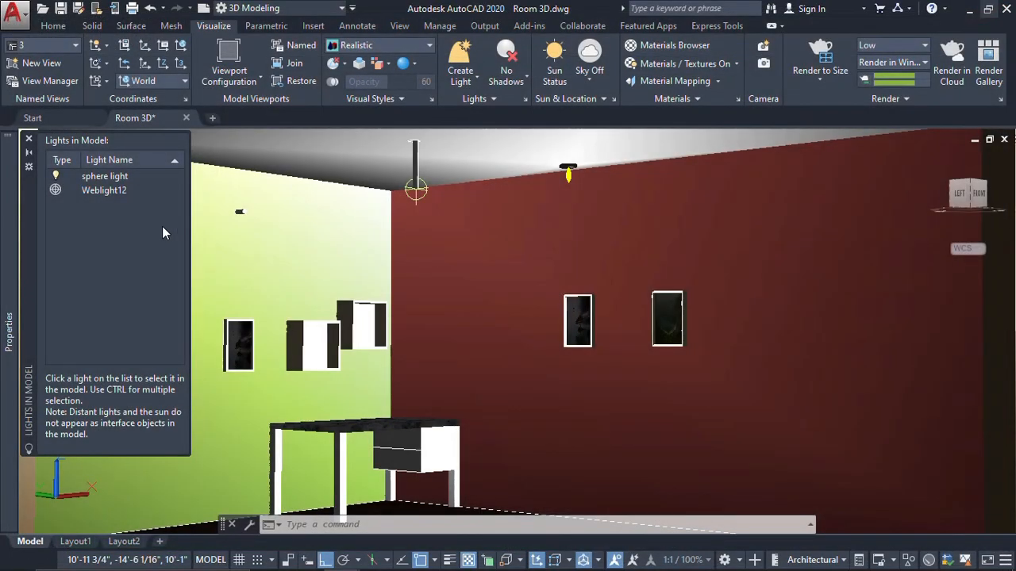
Replace Weblight12's photometric web file with 17.ies and test-render the room, closing the render window and clearing the selection.
left_click(118, 190)
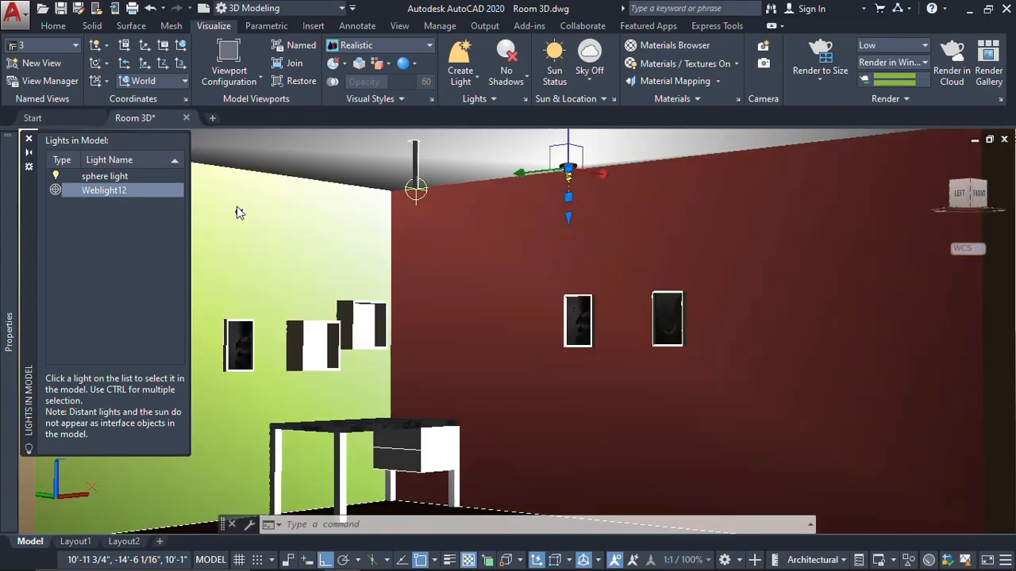
double_click(166, 189)
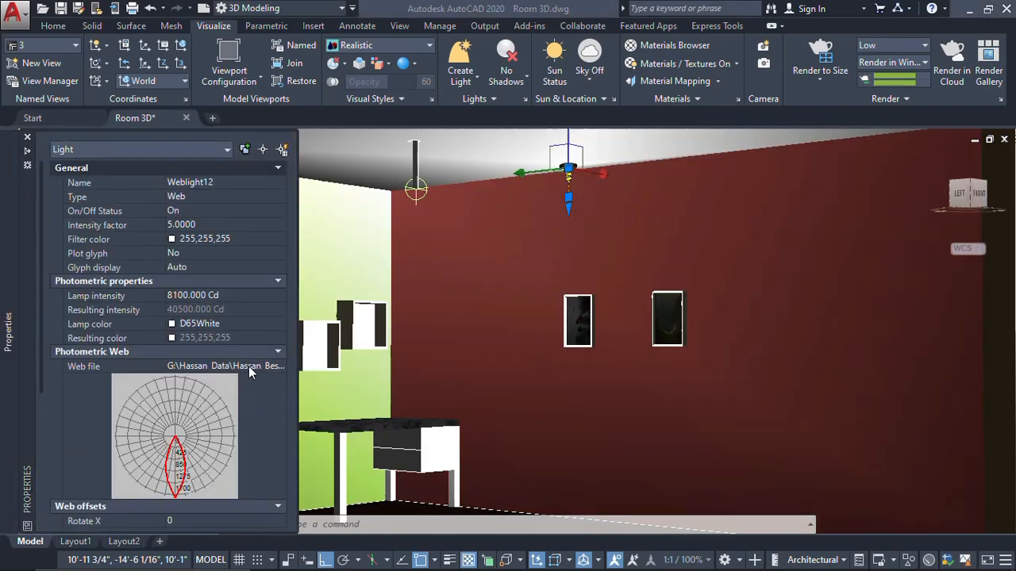
left_click(248, 365)
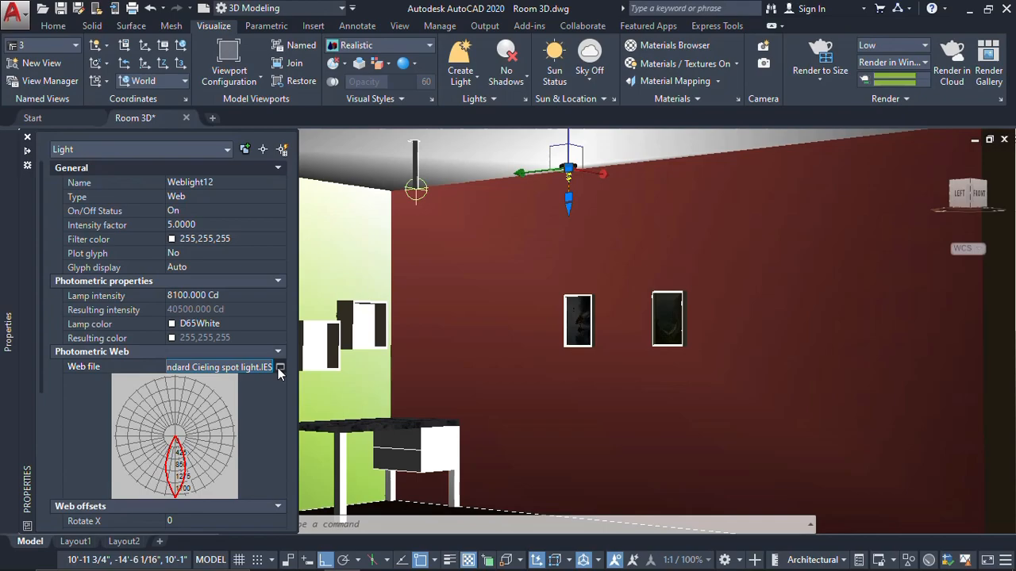
left_click(280, 368)
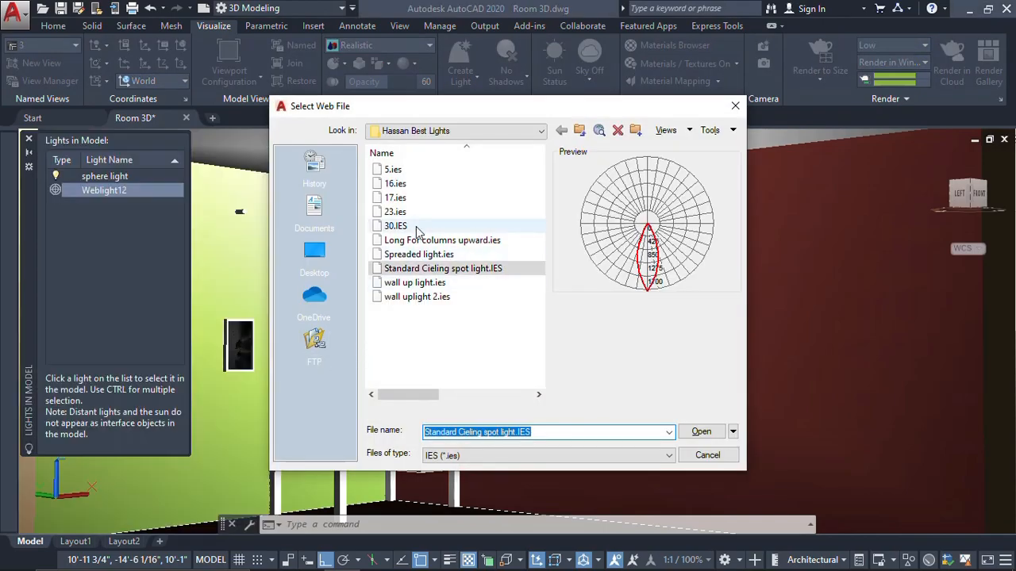
left_click(411, 254)
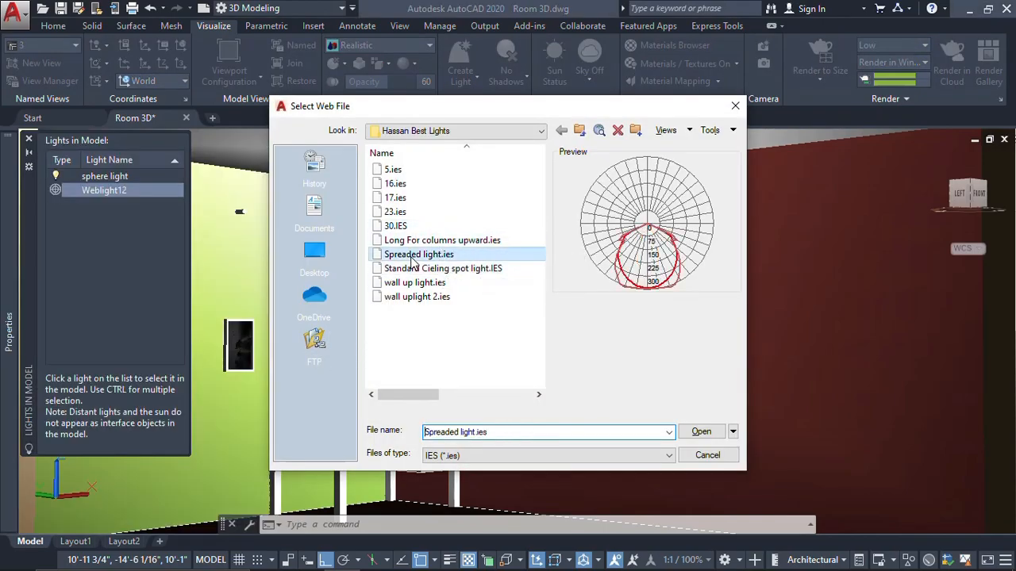
left_click(393, 212)
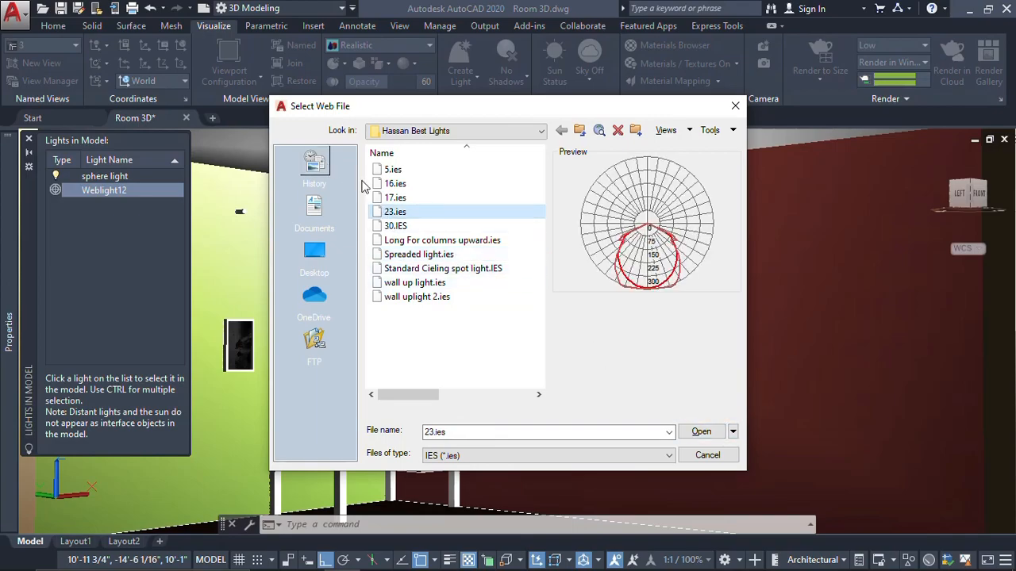
left_click(397, 199)
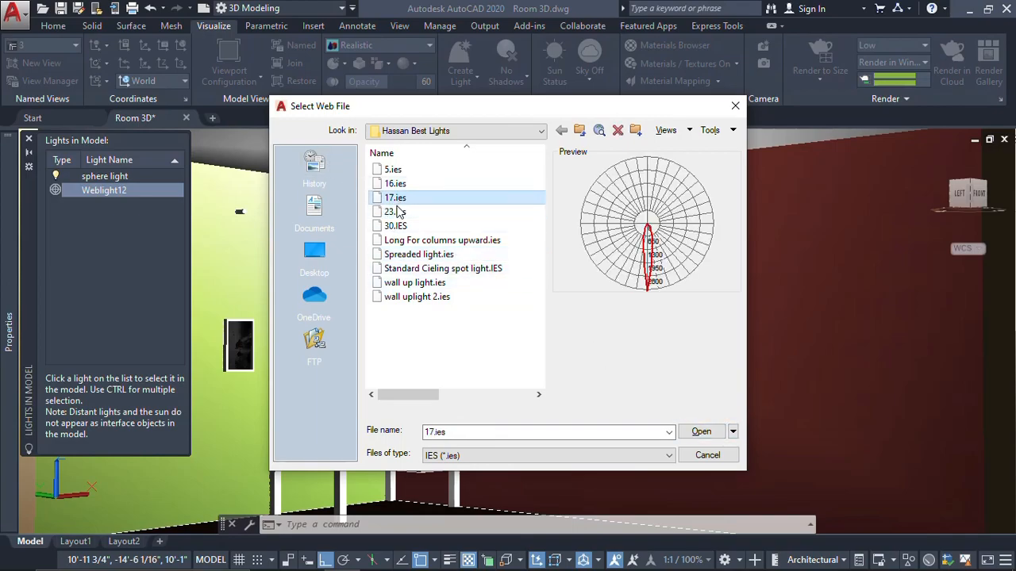
left_click(702, 432)
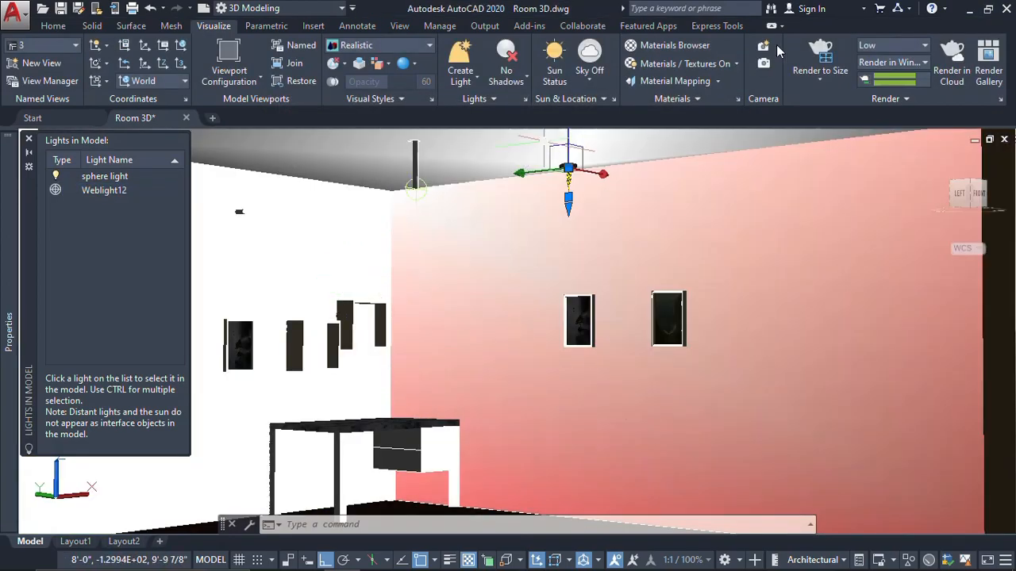
left_click(813, 57)
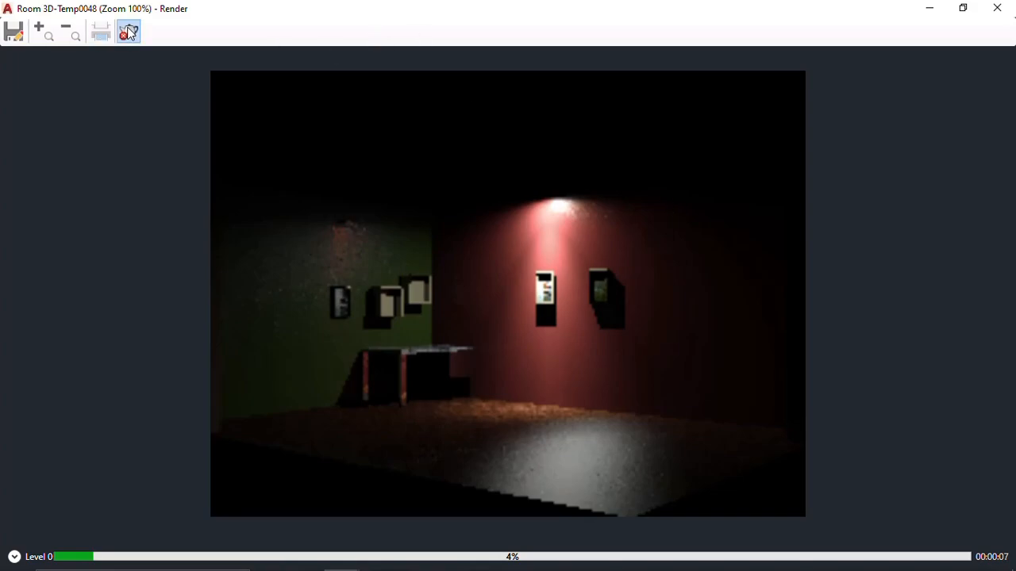
left_click(995, 8)
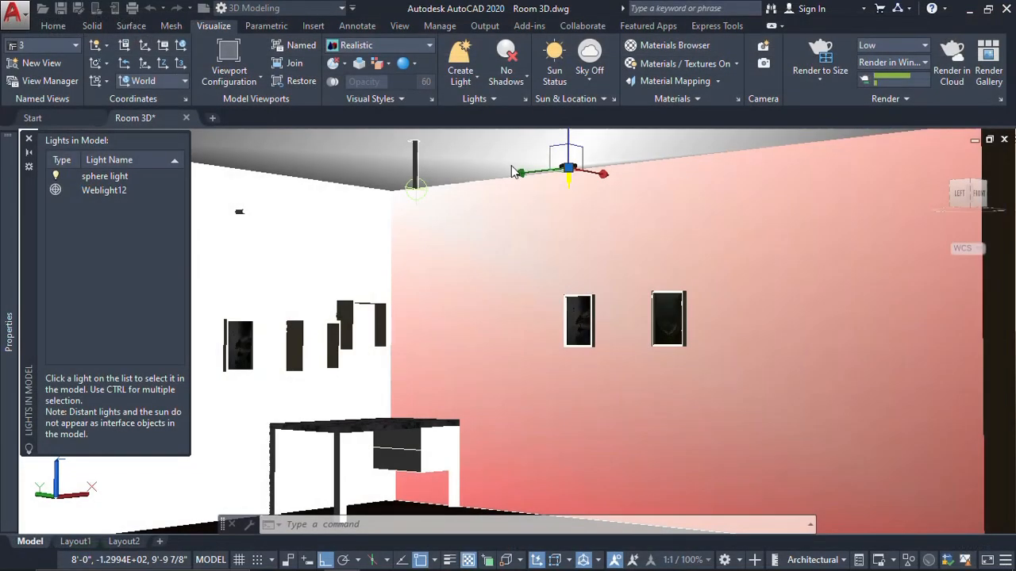
key("Escape")
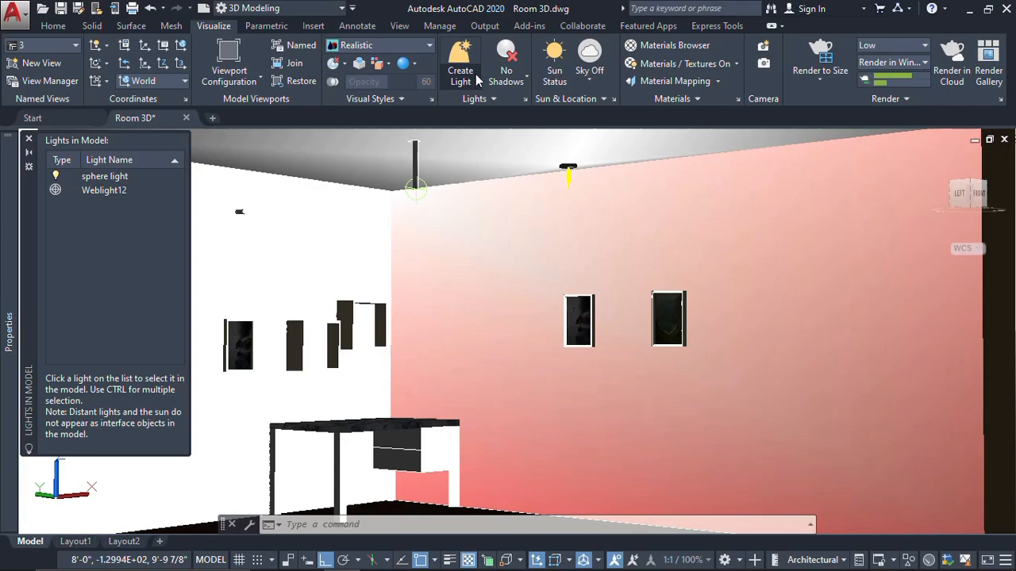
Delete Weblight12 from the lights in the model, leaving only the sphere light.
left_click(475, 75)
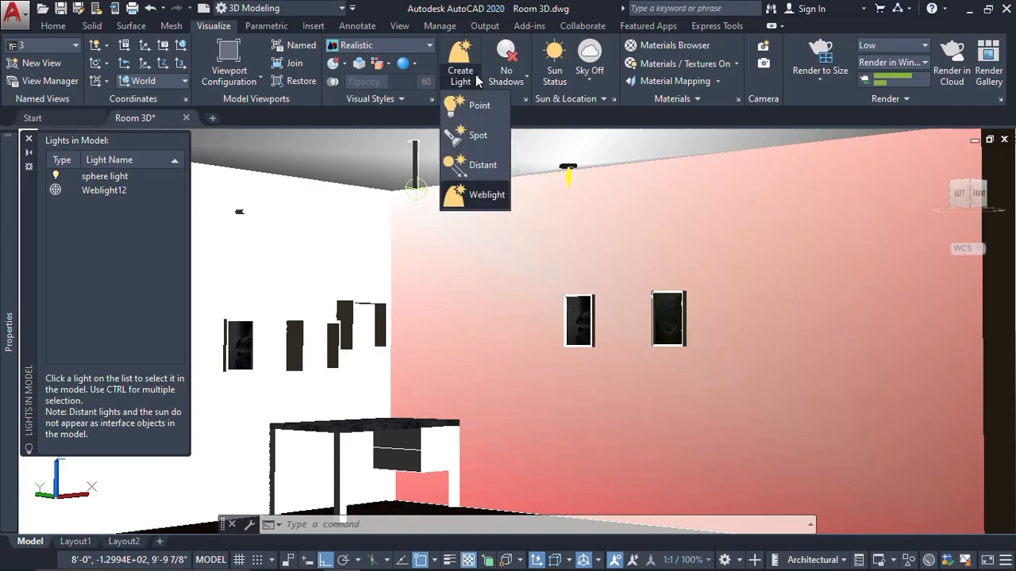
left_click(107, 190)
right_click(107, 191)
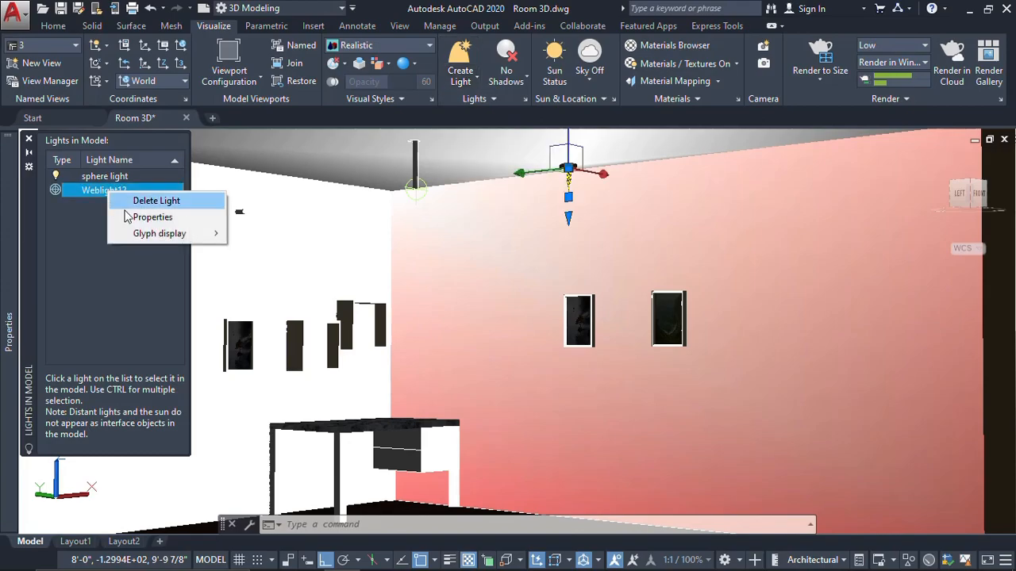
left_click(152, 203)
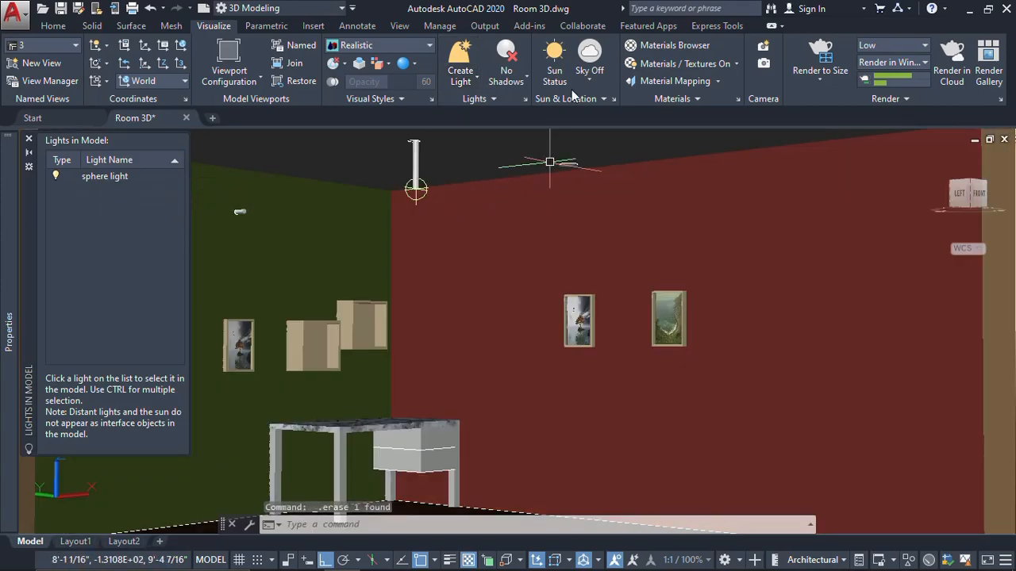
Close the list of lights in the model.
left_click(520, 81)
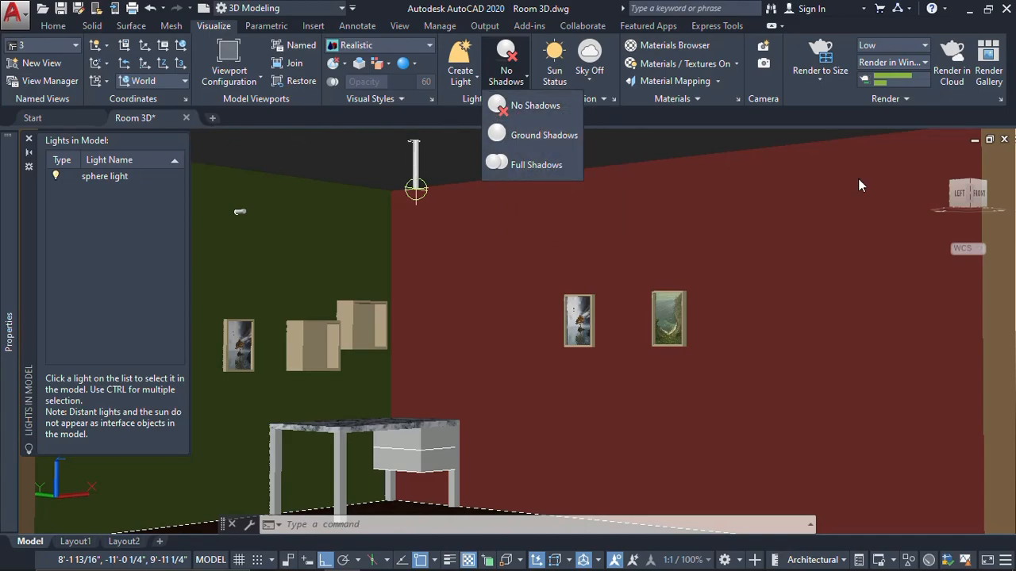
left_click(30, 141)
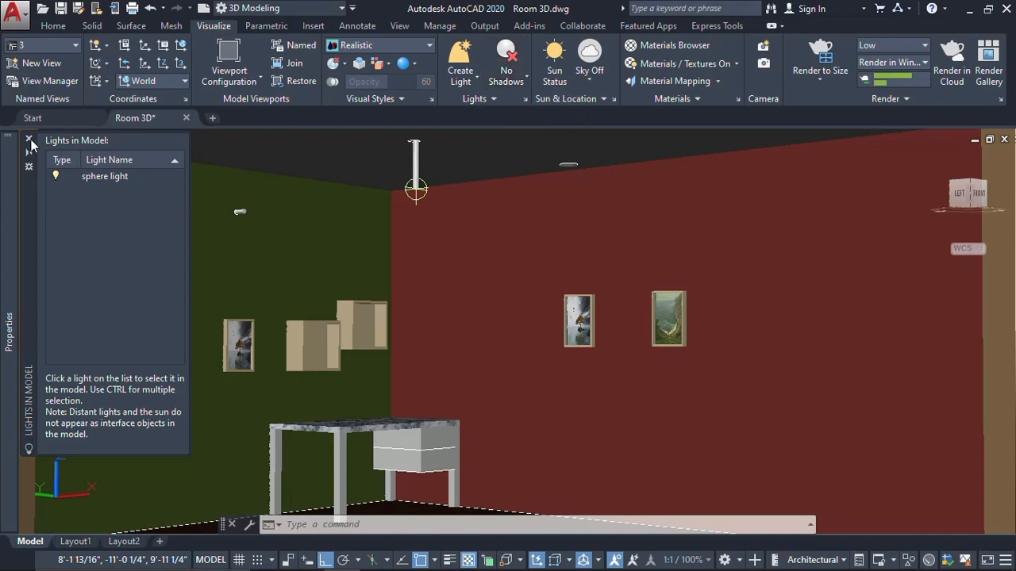
left_click(30, 140)
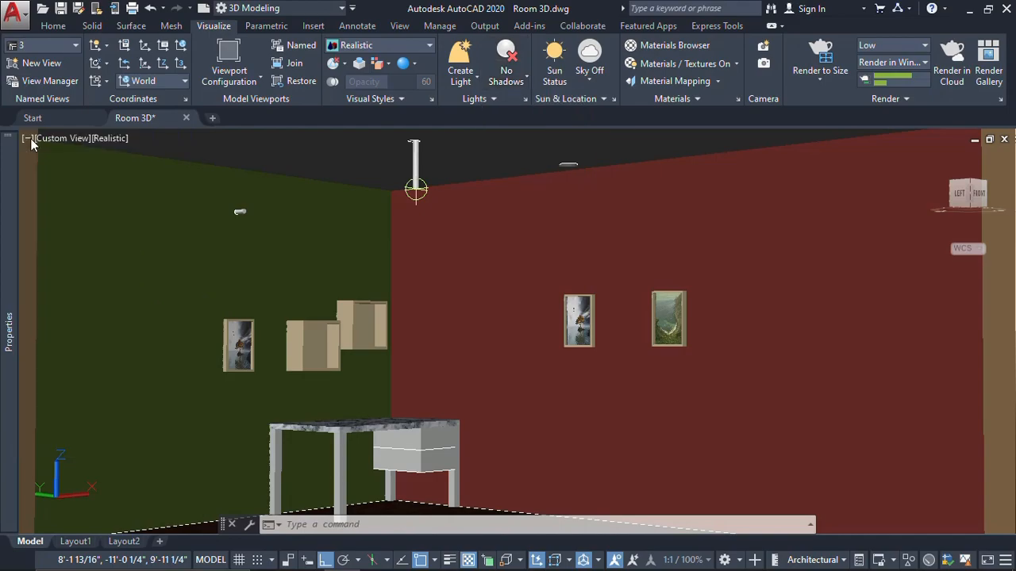
Switch to the SW Isometric view with the whole room in sight and test-render it, closing the render window.
left_click(46, 139)
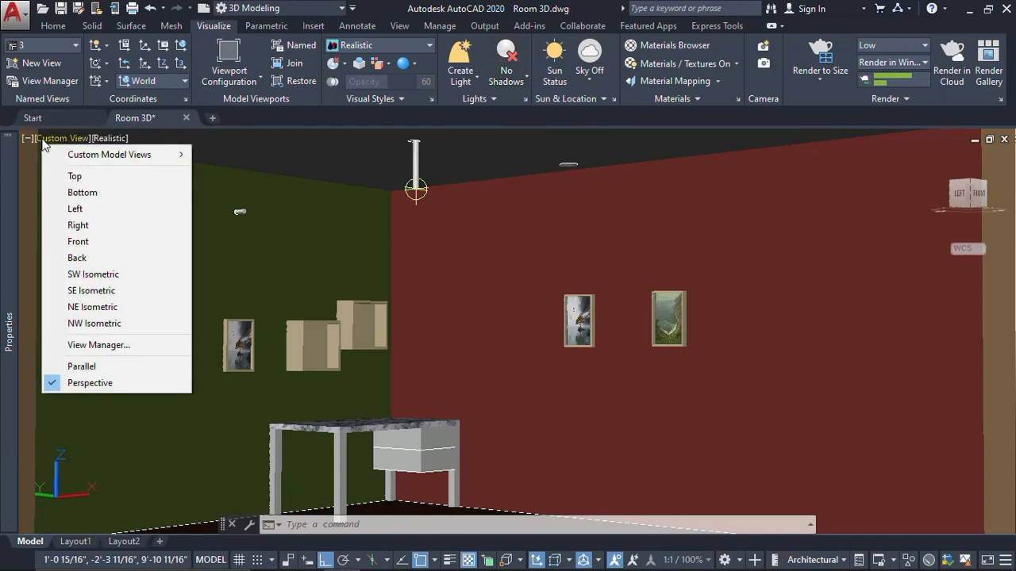
left_click(102, 274)
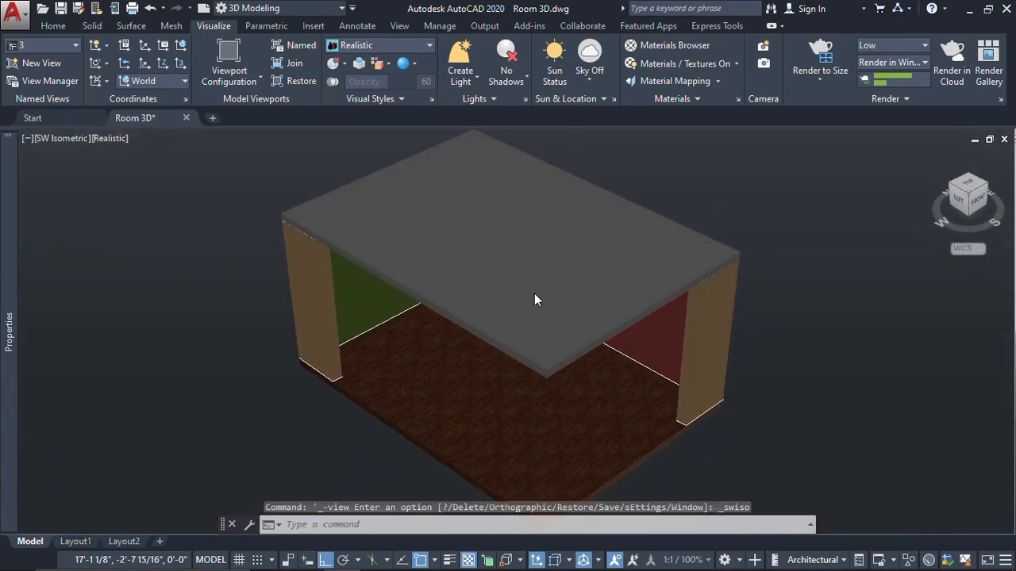
scroll(534, 300, "down", 2)
middle_click_drag(531, 306, 531, 285)
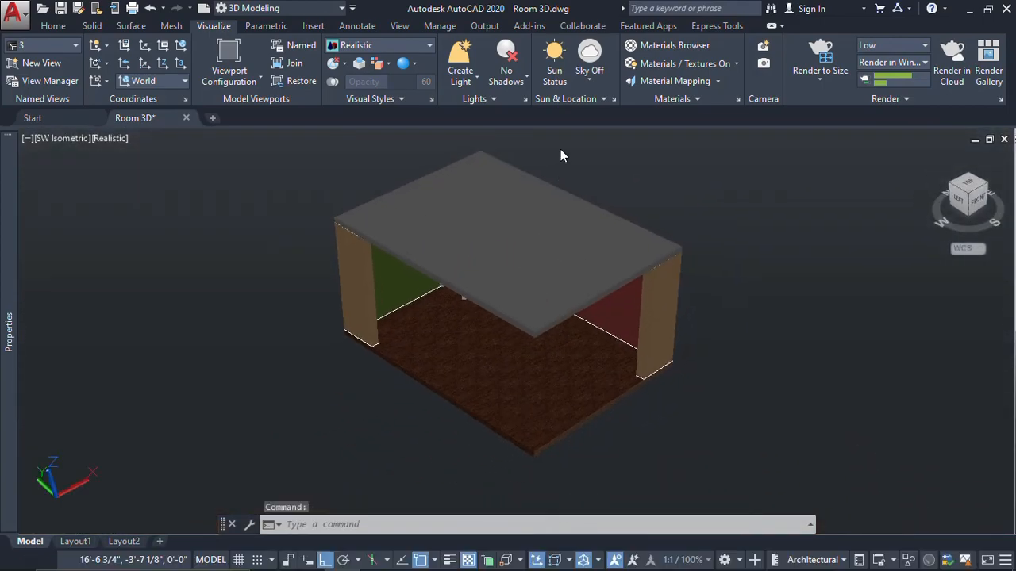
left_click(826, 74)
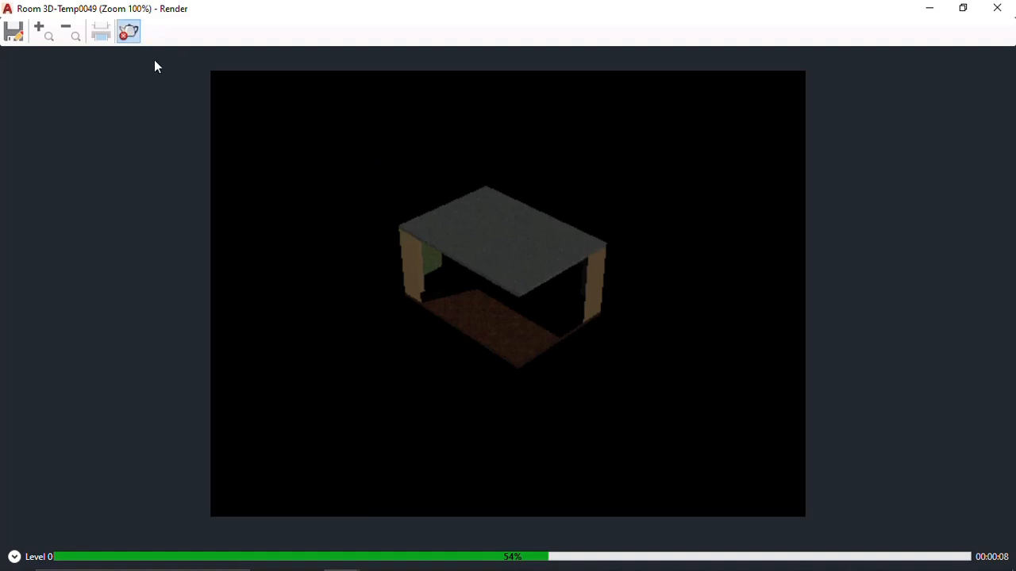
left_click(997, 8)
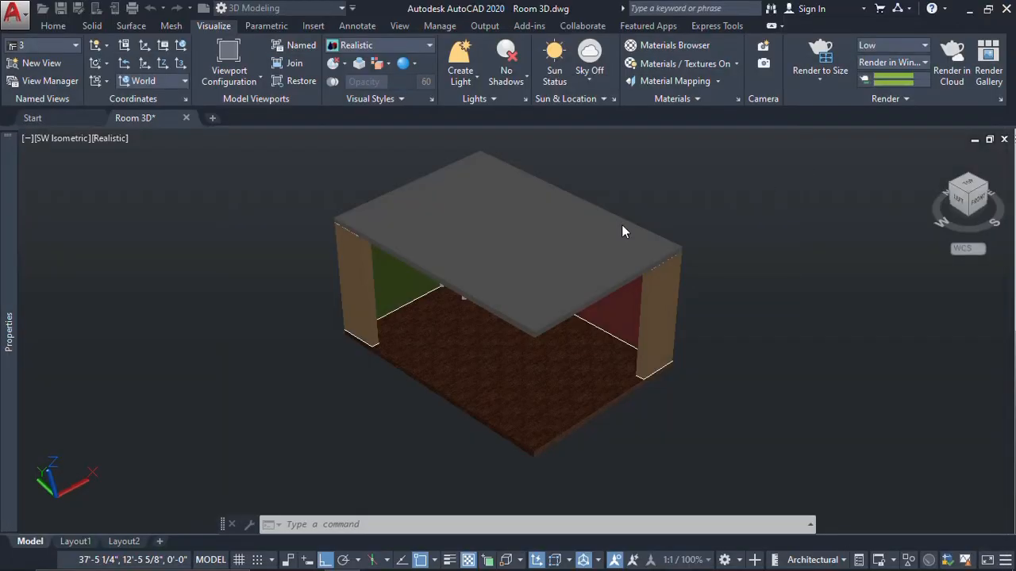
Enable Ground Shadows for the room's exterior view and test-render it, enlarging the result and closing the render window.
left_click(528, 77)
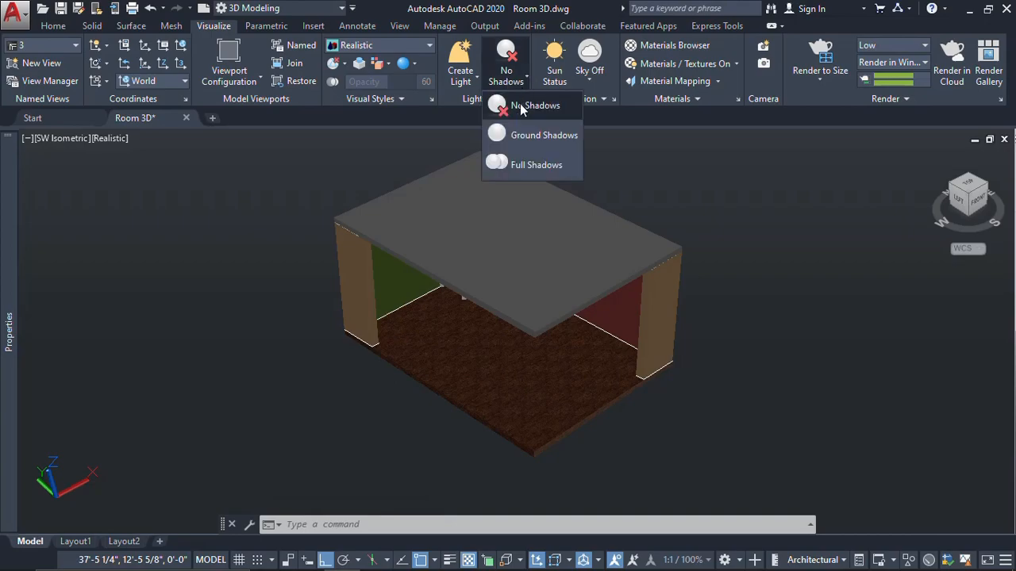
left_click(524, 135)
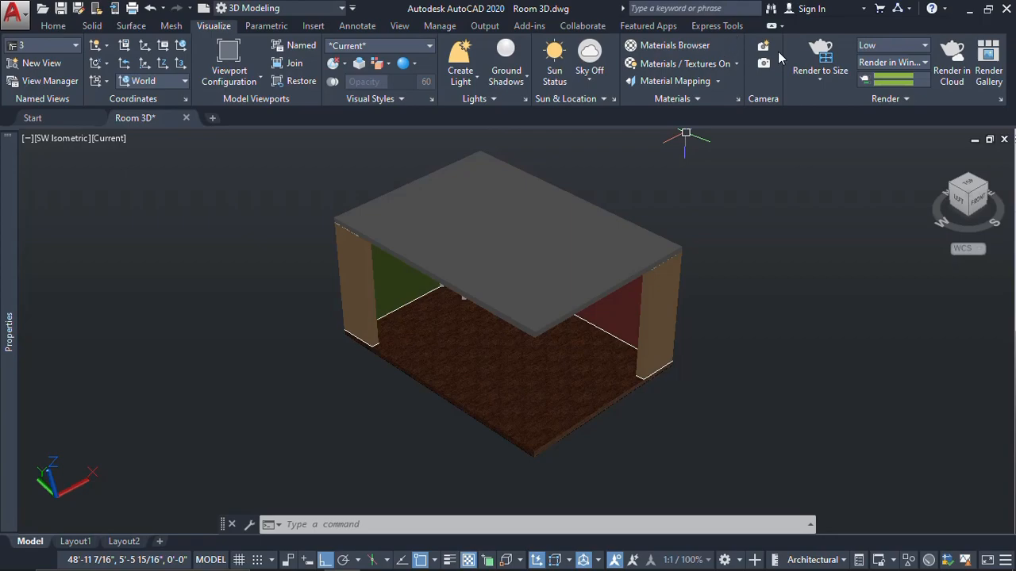
left_click(820, 57)
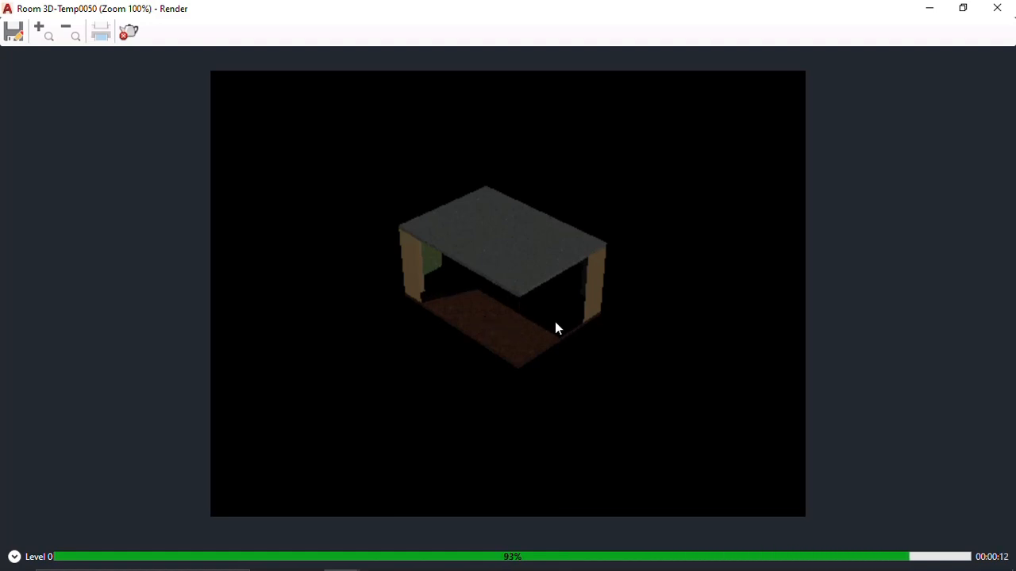
scroll(491, 263, "up", 2)
scroll(499, 269, "down", 1)
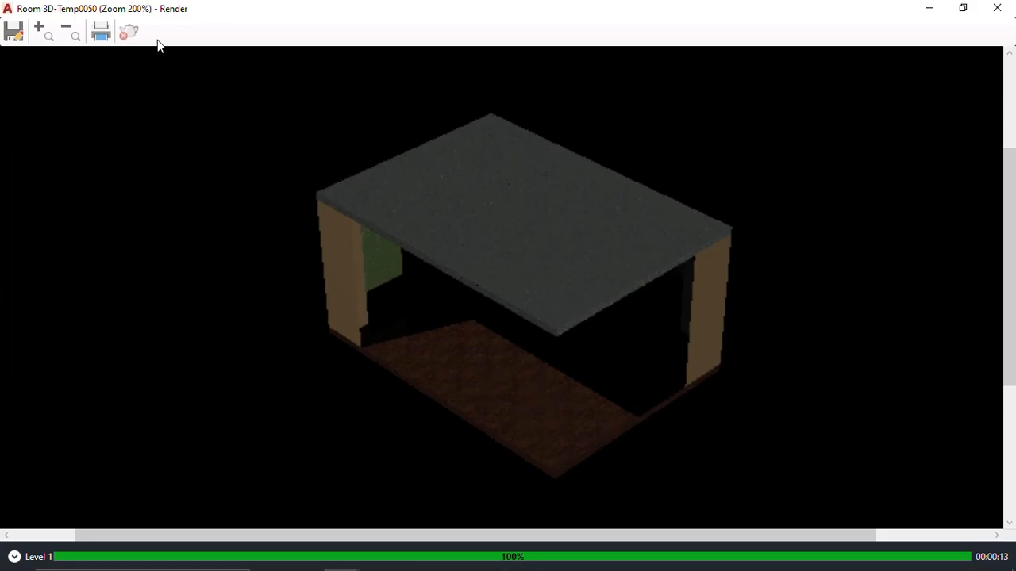
left_click(997, 8)
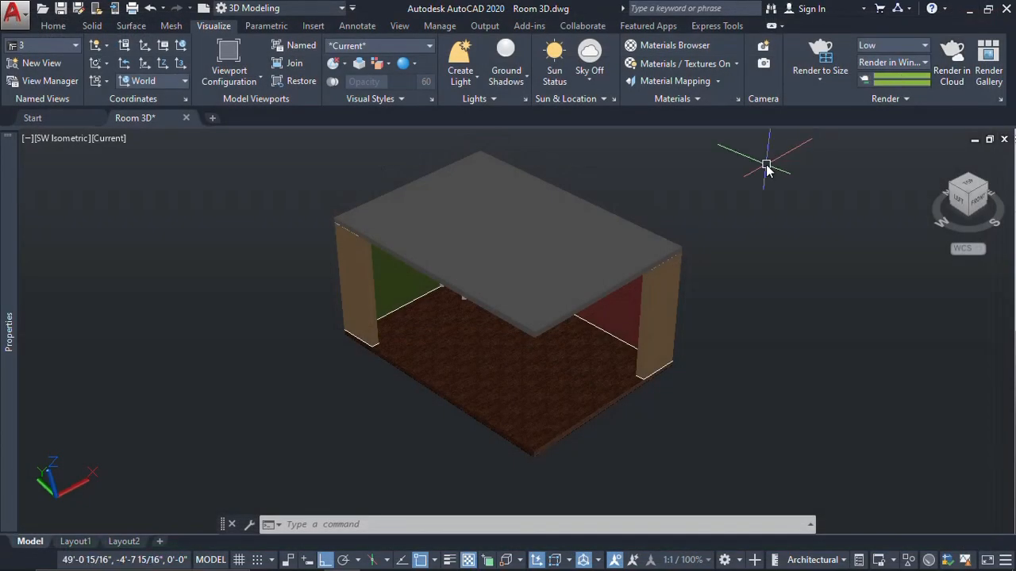
Set the shadow display to No Shadows and turn on Default Lighting for the viewport.
left_click(508, 85)
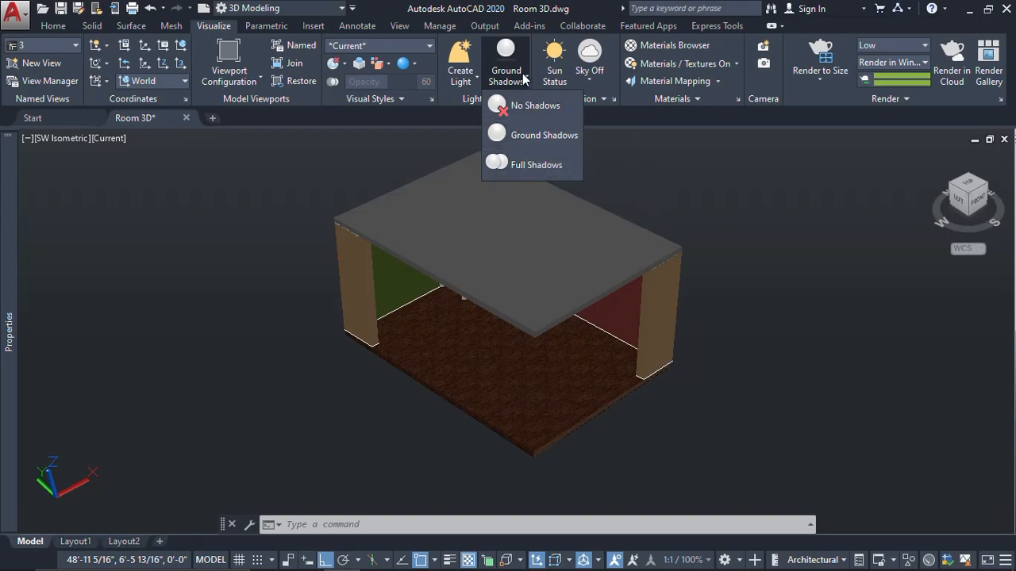
left_click(521, 107)
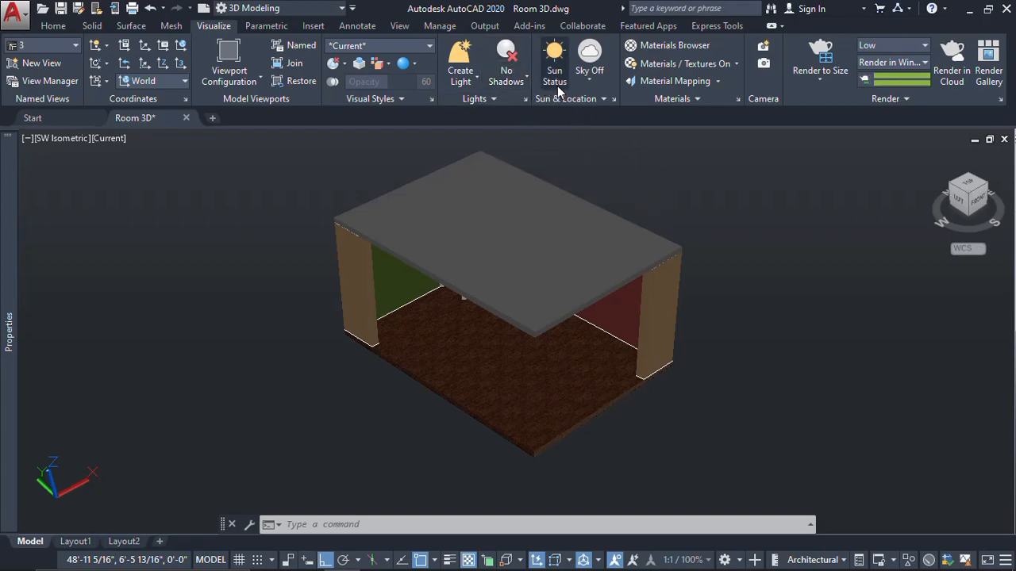
left_click(500, 98)
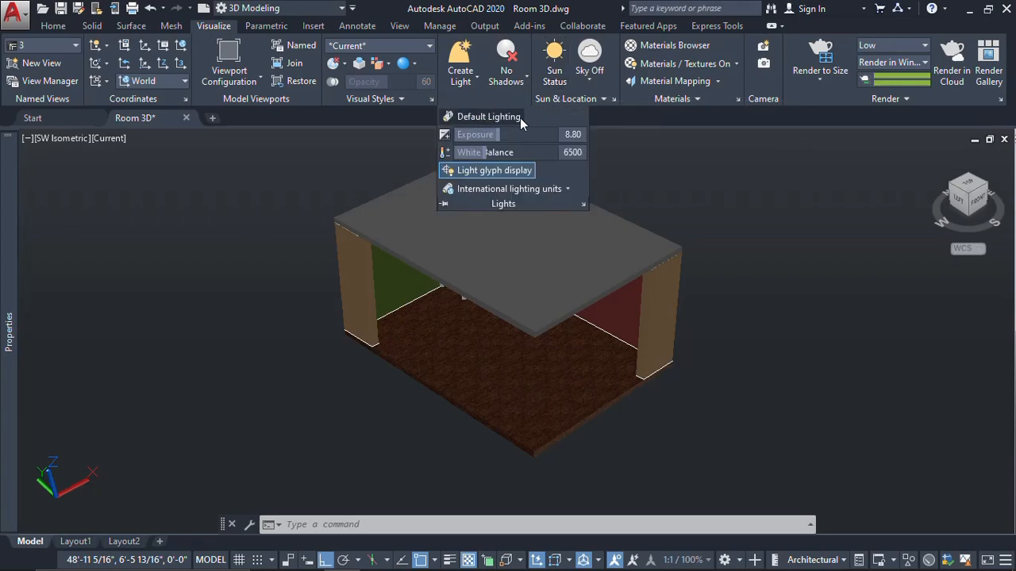
left_click(476, 118)
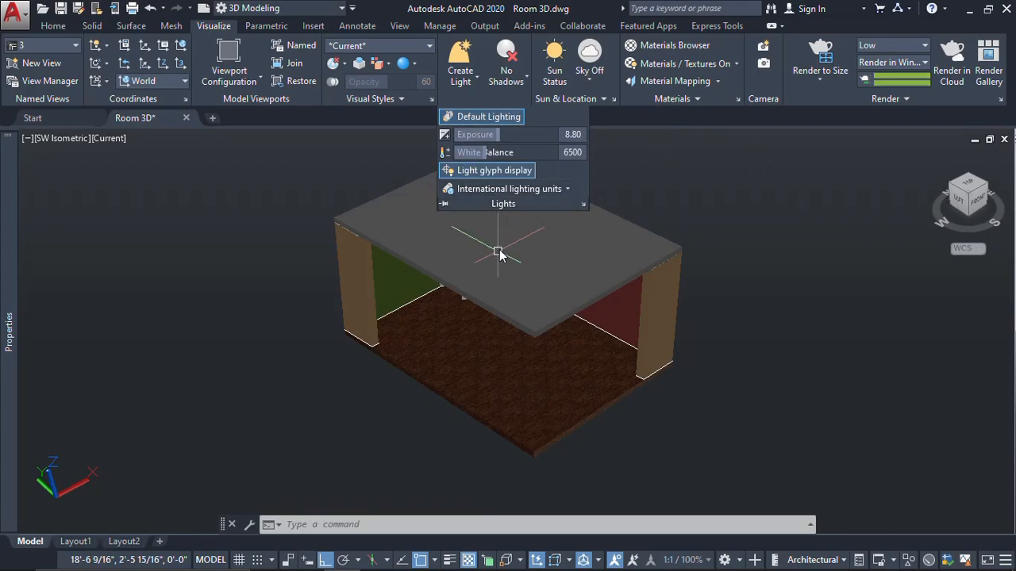
left_click(730, 180)
left_click(700, 215)
Orbit to a low view into the room's interior and test-render it, closing the render window before it completes.
mouse_move(563, 271)
middle_mouse_down("shift")
mouse_move(558, 198)
mouse_move(547, 183)
mouse_move(547, 262)
mouse_move(560, 254)
middle_mouse_up("shift")
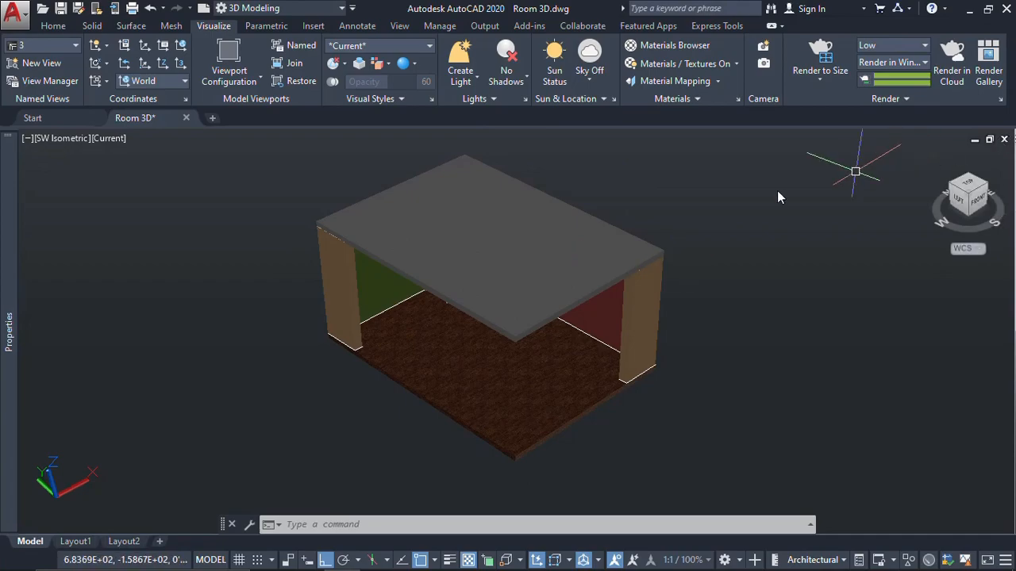
left_click(935, 156)
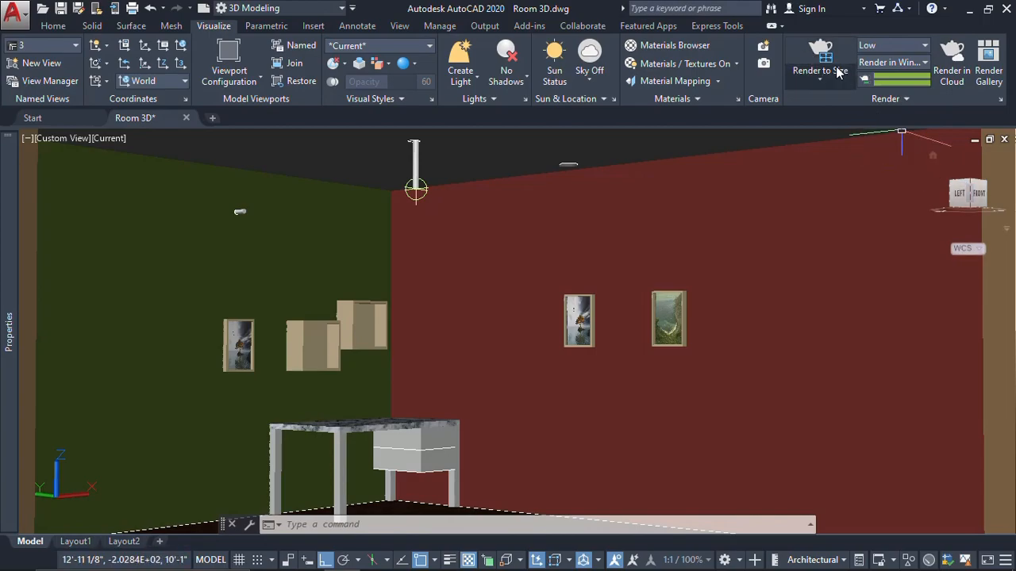
left_click(815, 57)
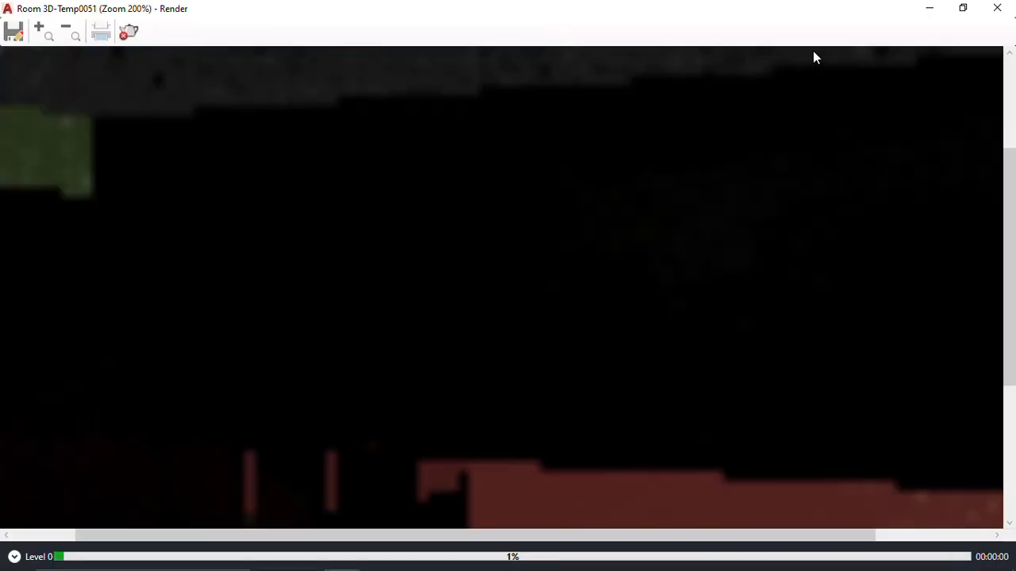
scroll(816, 57, "down", 1)
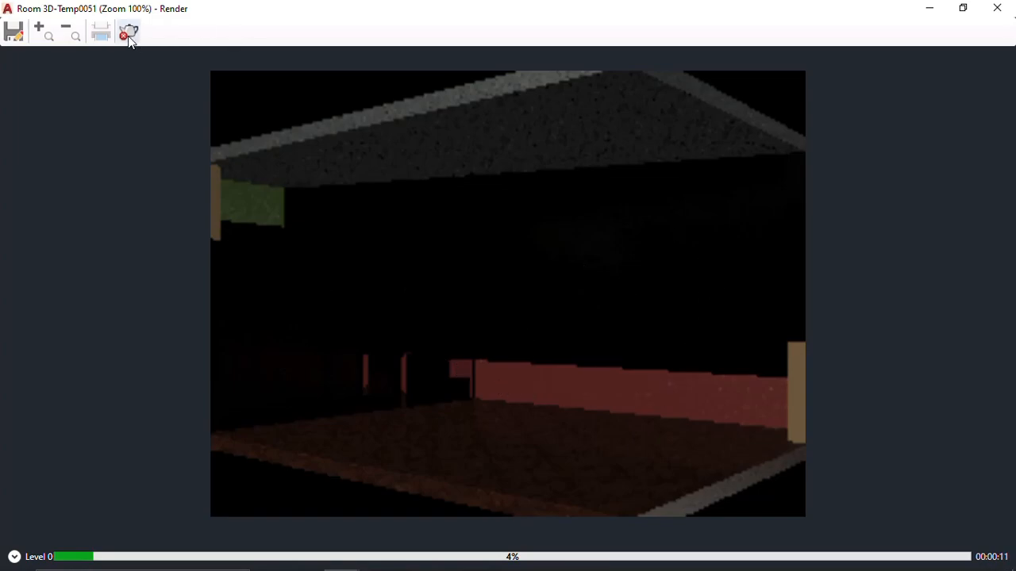
left_click(998, 8)
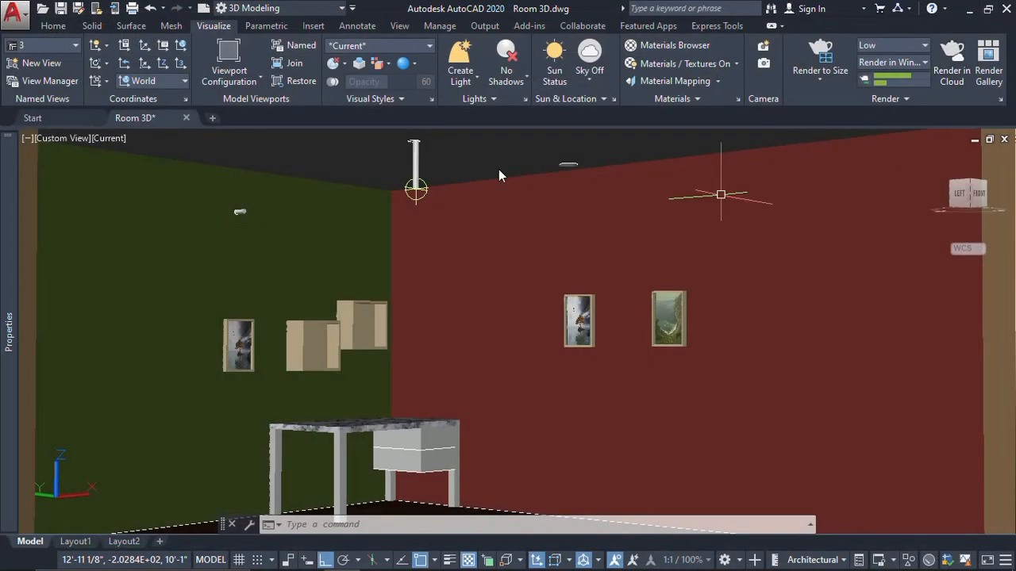
Set the lighting exposure to 7.20, try lower and higher white balance values, and set the white balance to 6500.
left_click(484, 100)
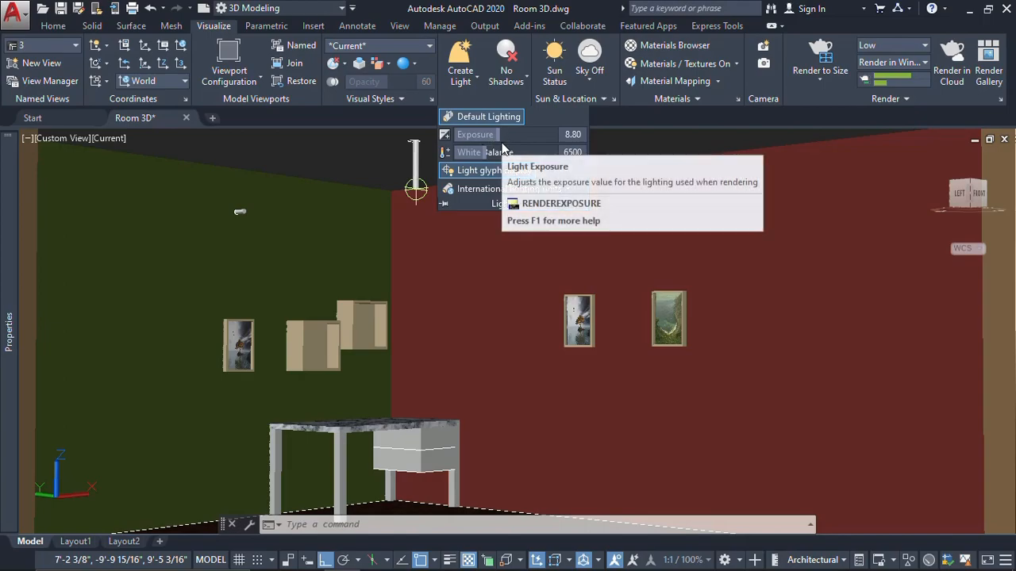
mouse_move(498, 135)
left_mouse_down()
mouse_move(551, 137)
mouse_move(481, 137)
mouse_move(497, 139)
left_mouse_up()
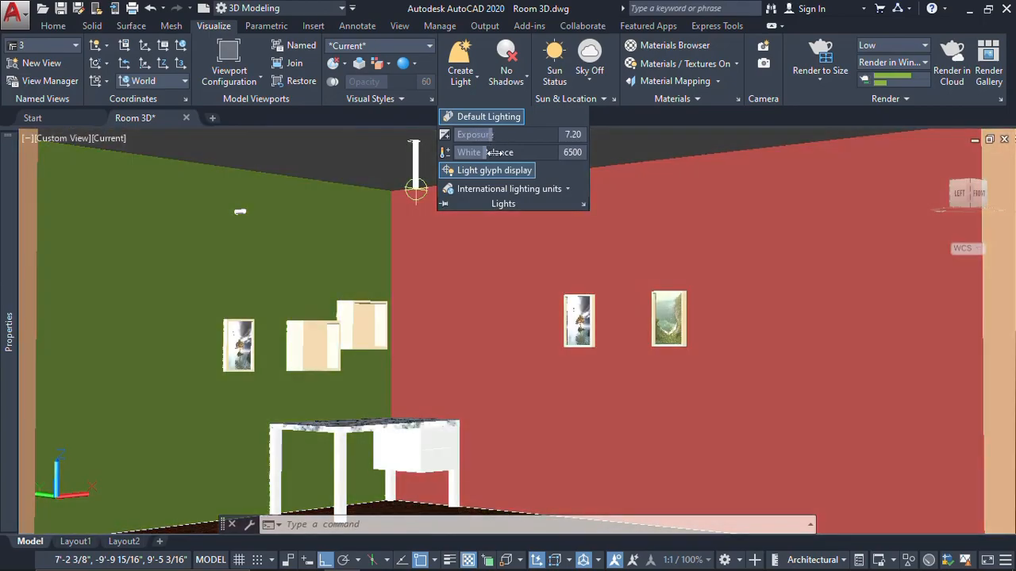
left_click_drag(489, 153, 468, 152)
left_click_drag(464, 152, 554, 150)
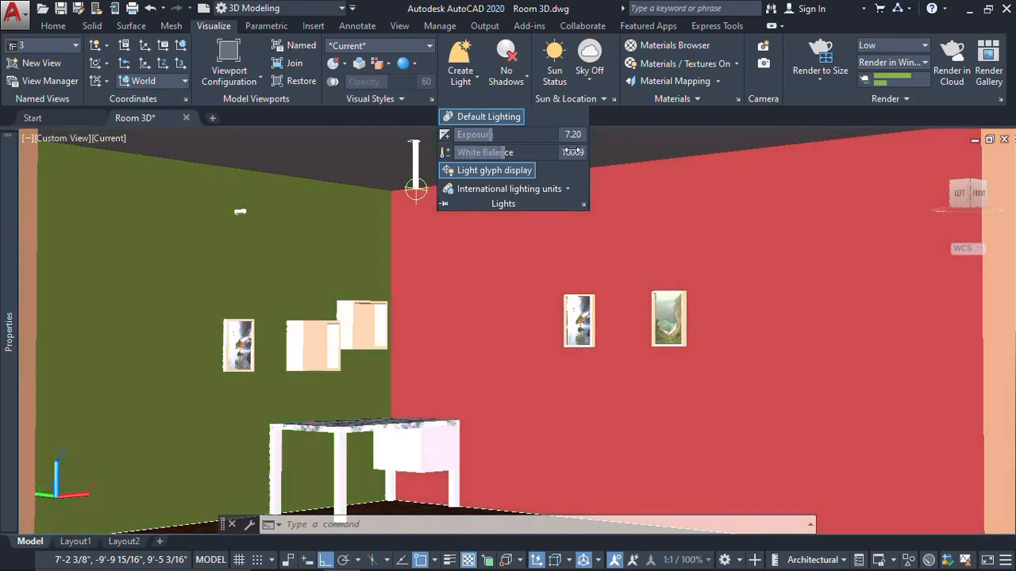
left_click(572, 151)
type("6500")
key("Return")
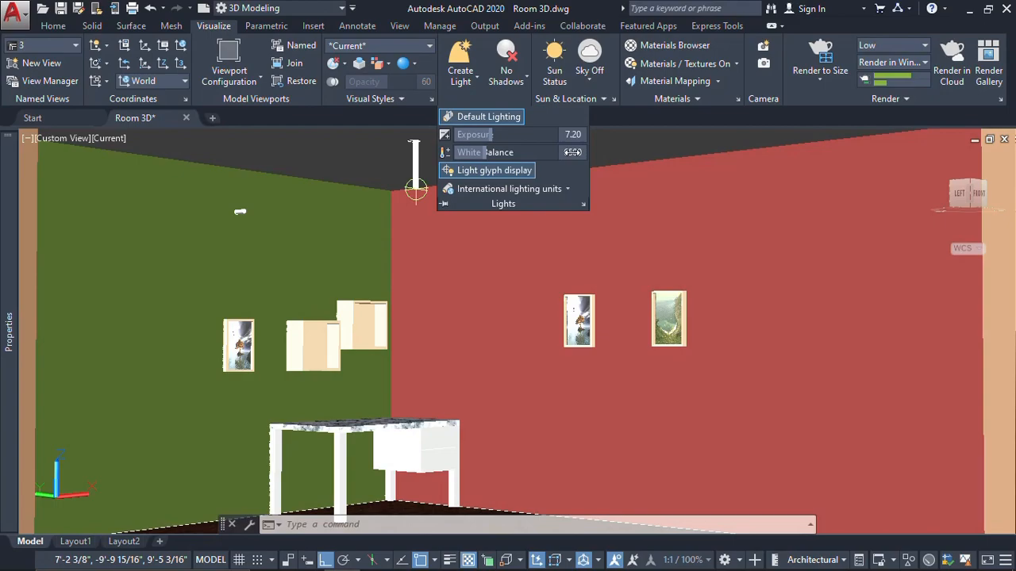
Hide the light glyphs, check the hanging ceiling light up close, and display the glyphs again.
left_click(482, 179)
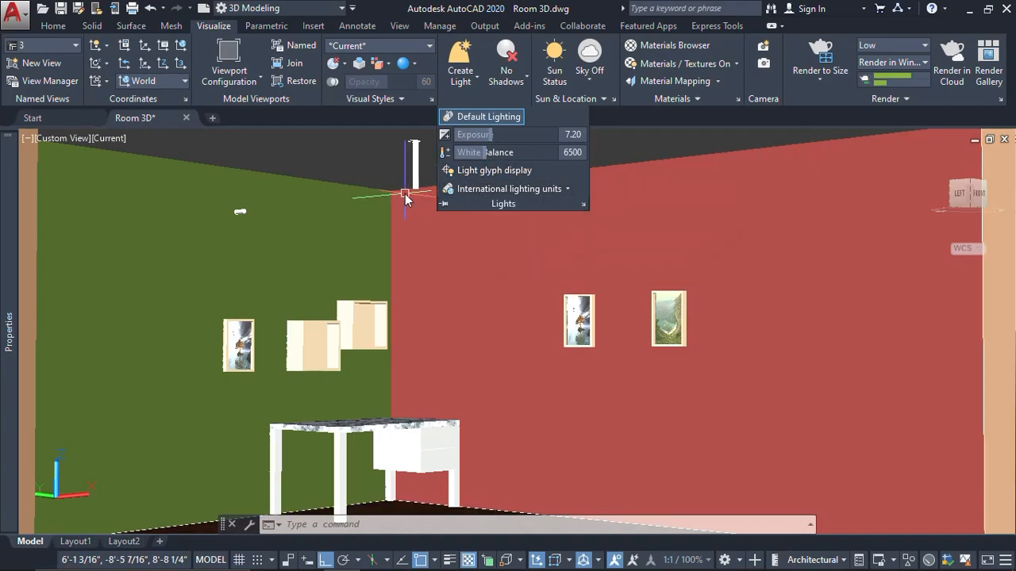
scroll(419, 191, "up", 2)
middle_click_drag(413, 191, 385, 272)
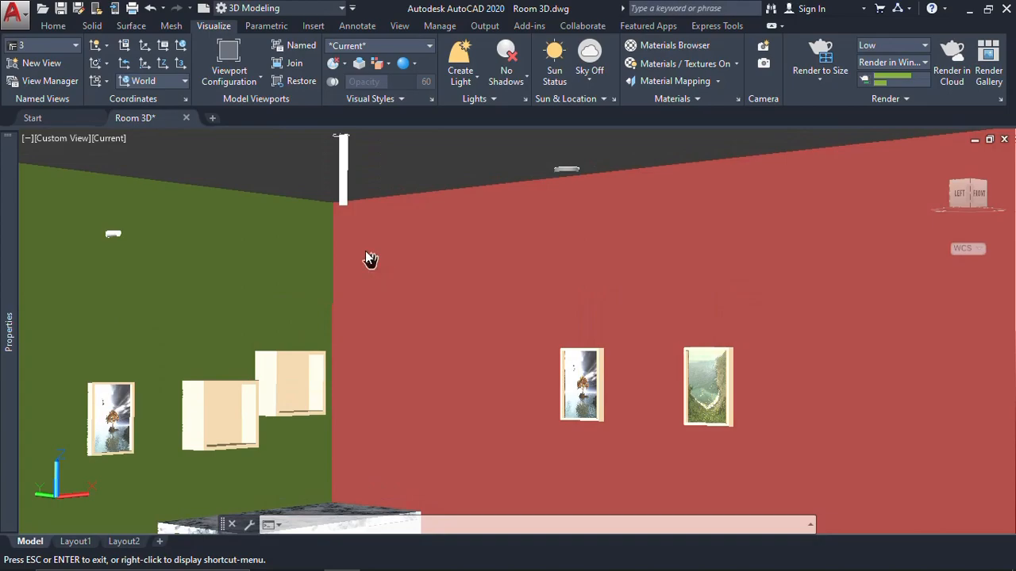
left_click(476, 100)
left_click(485, 171)
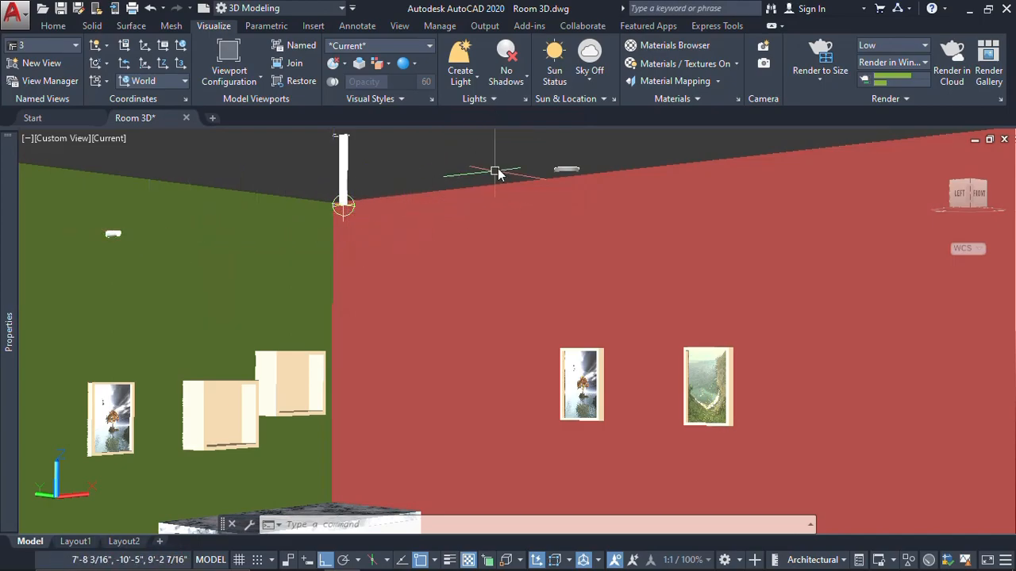
left_click(480, 101)
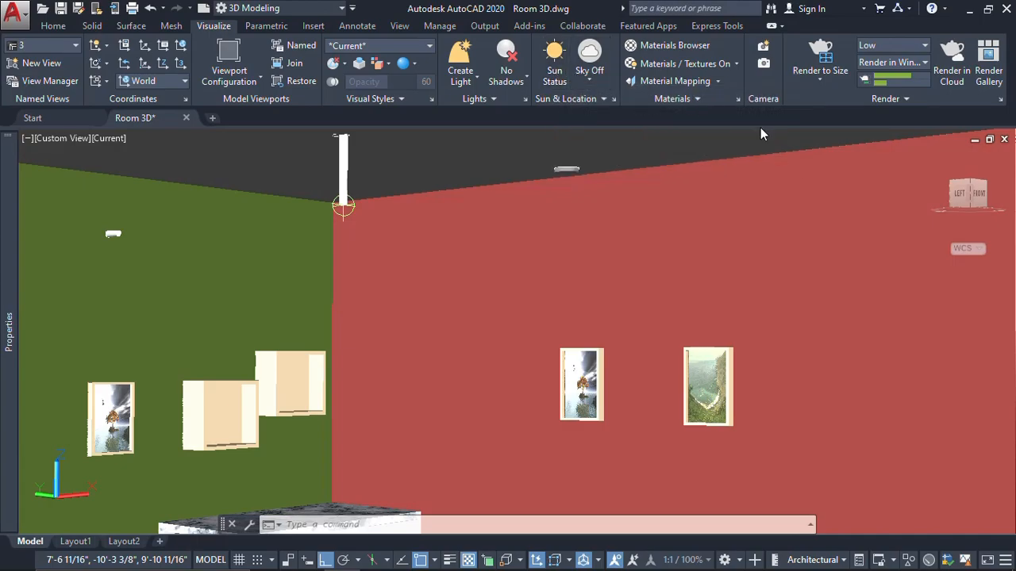
Turn on the sun for the whole room, switching off the default lighting and keeping the current exposure settings.
scroll(532, 271, "down", 6)
middle_click_drag(516, 281, 589, 236)
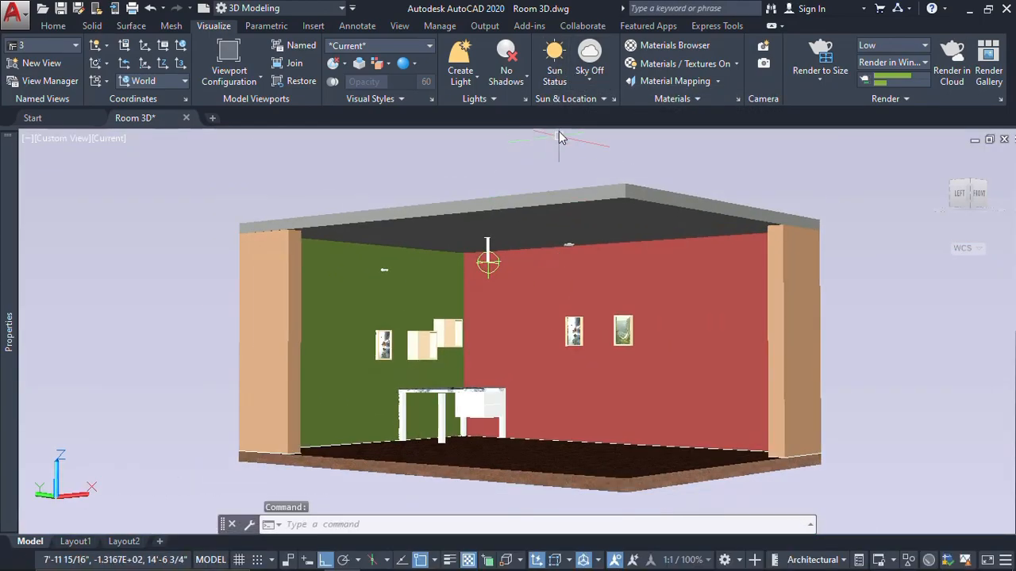
left_click(554, 75)
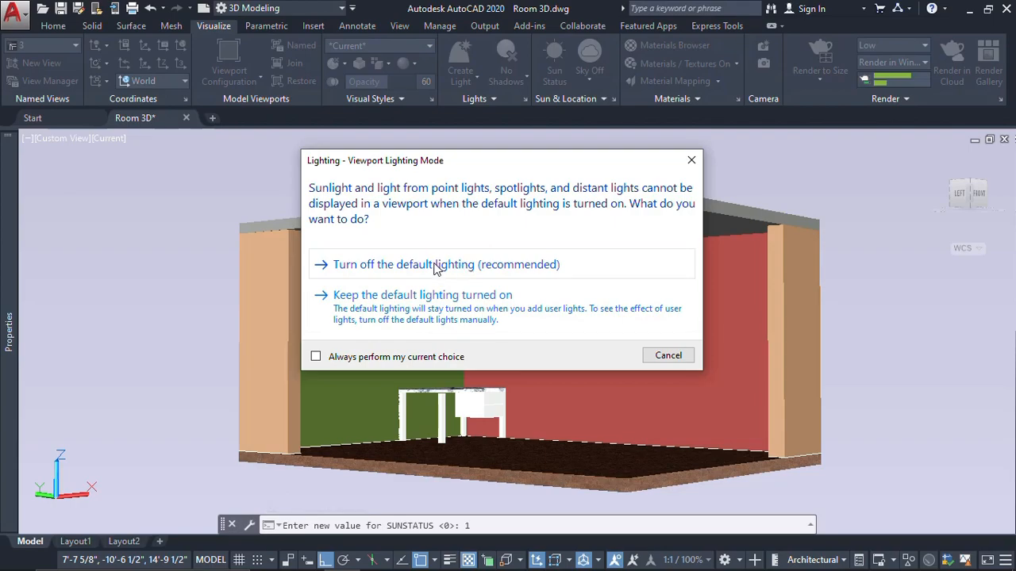
left_click(434, 266)
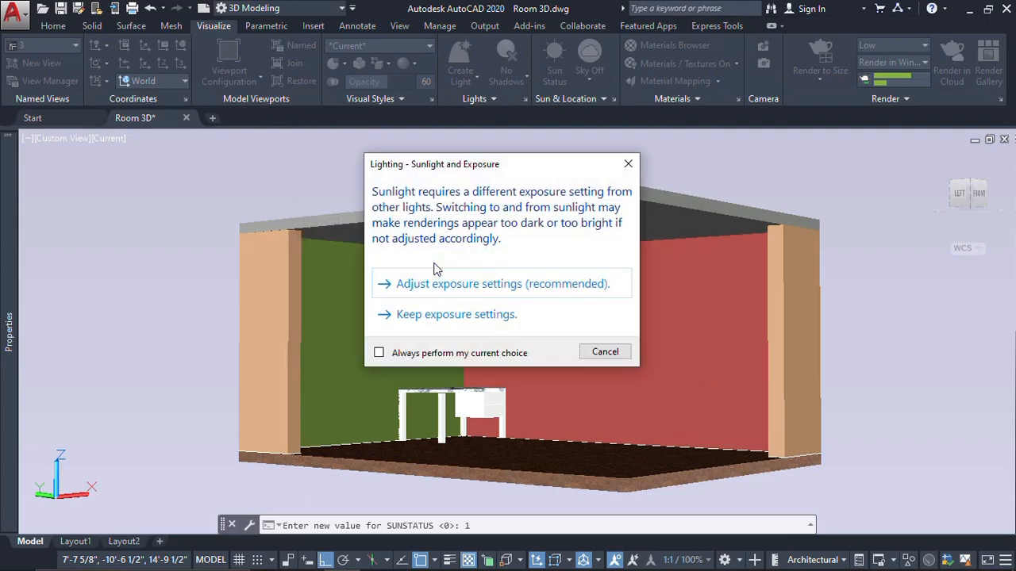
left_click(448, 316)
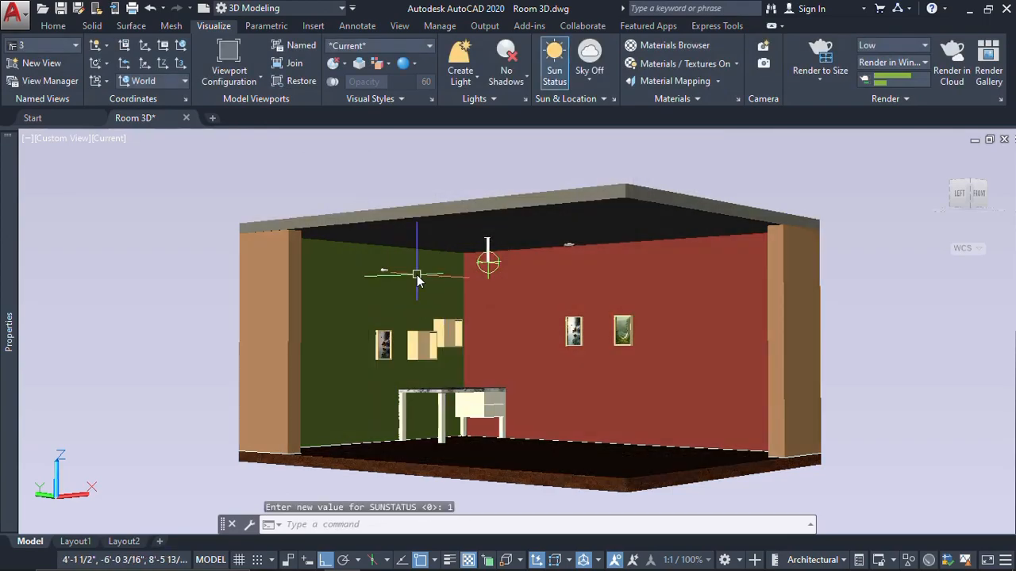
Test-render the sunlit room with the whole structure in sight, closing the render window.
scroll(479, 266, "down", 3)
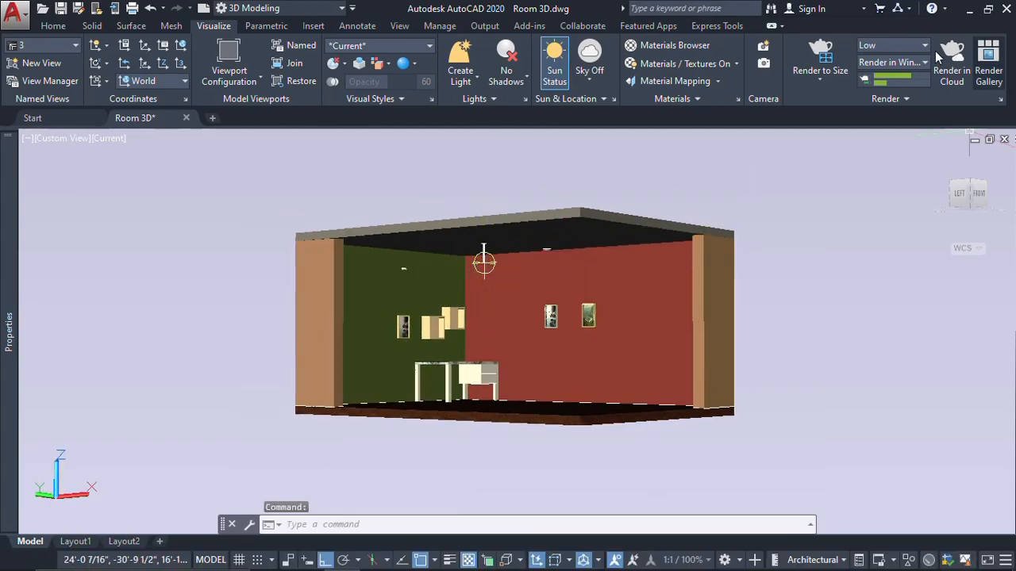
left_click(839, 56)
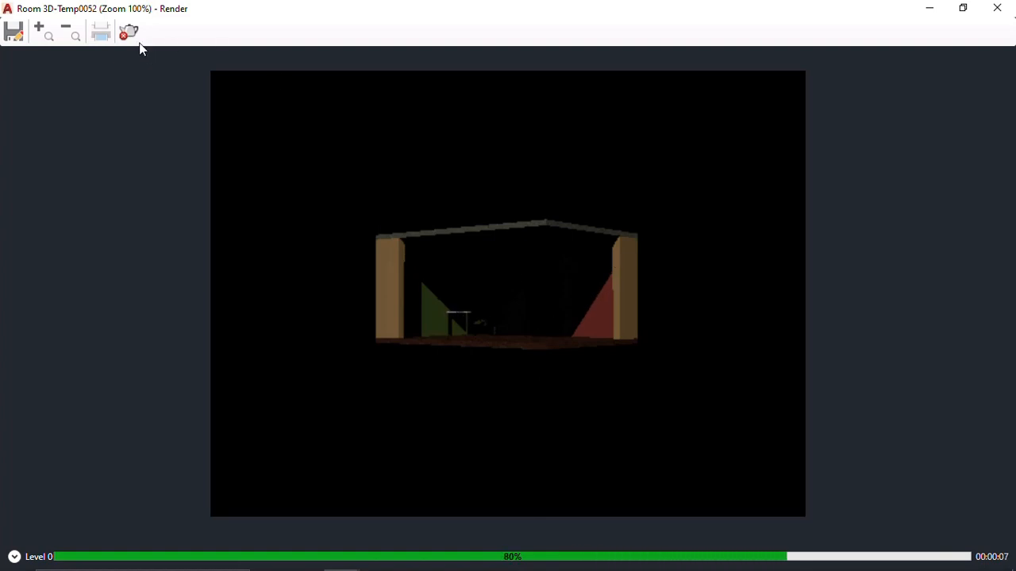
left_click(997, 11)
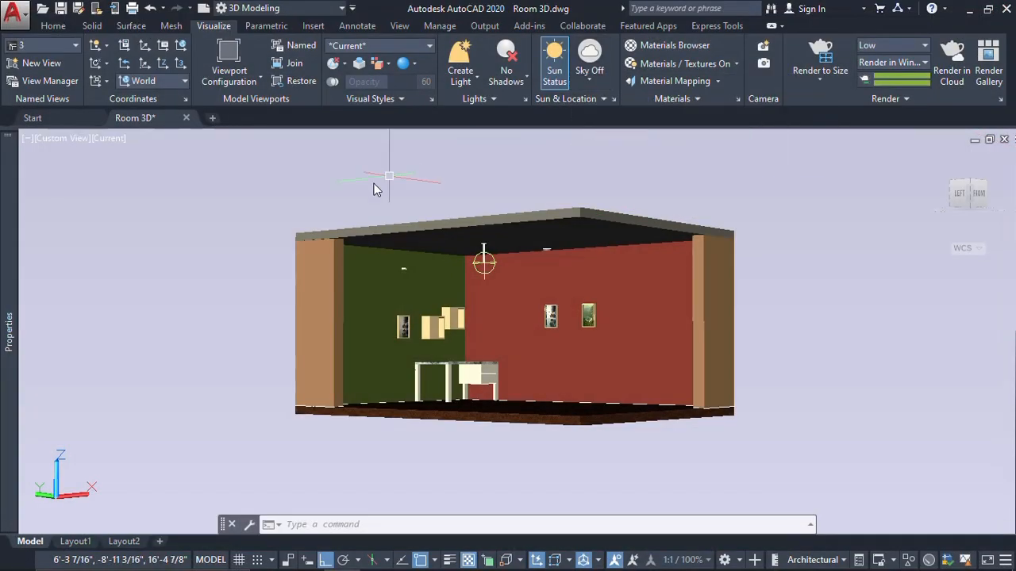
Set the sky to Sky Background and check it around the whole room.
scroll(443, 458, "down", 3)
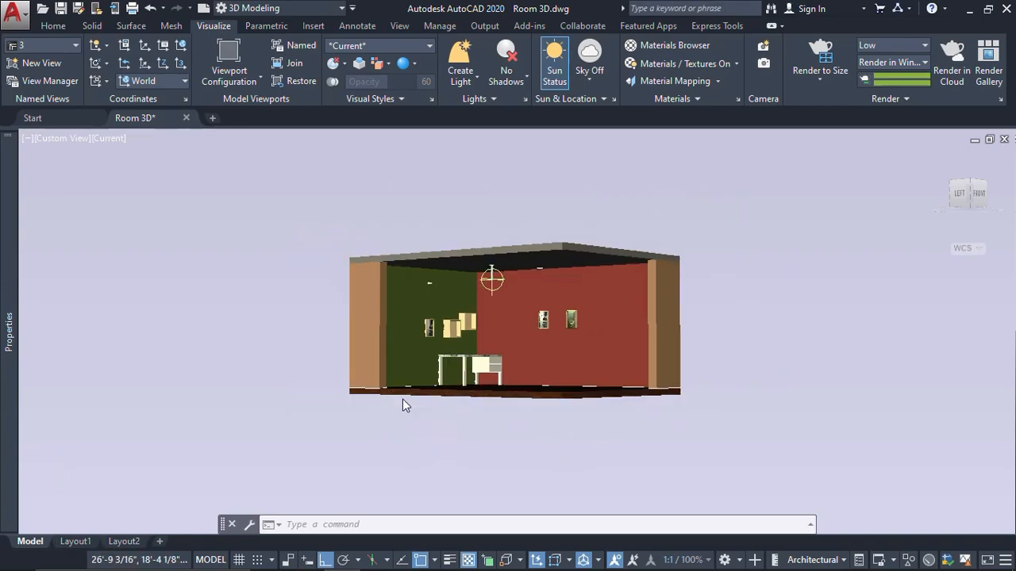
middle_click_drag(521, 275, 525, 320)
scroll(470, 278, "up", 4)
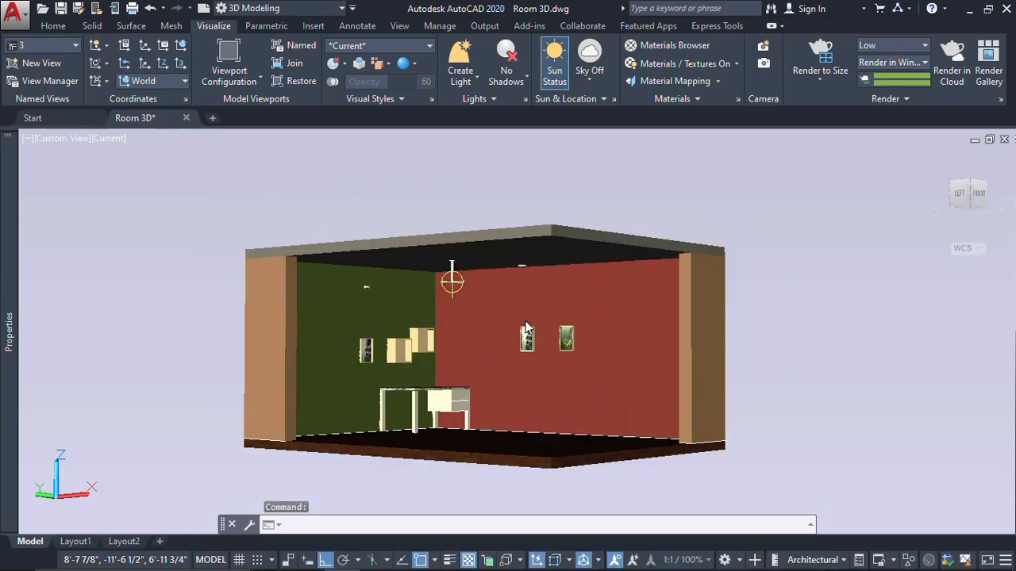
left_click(589, 83)
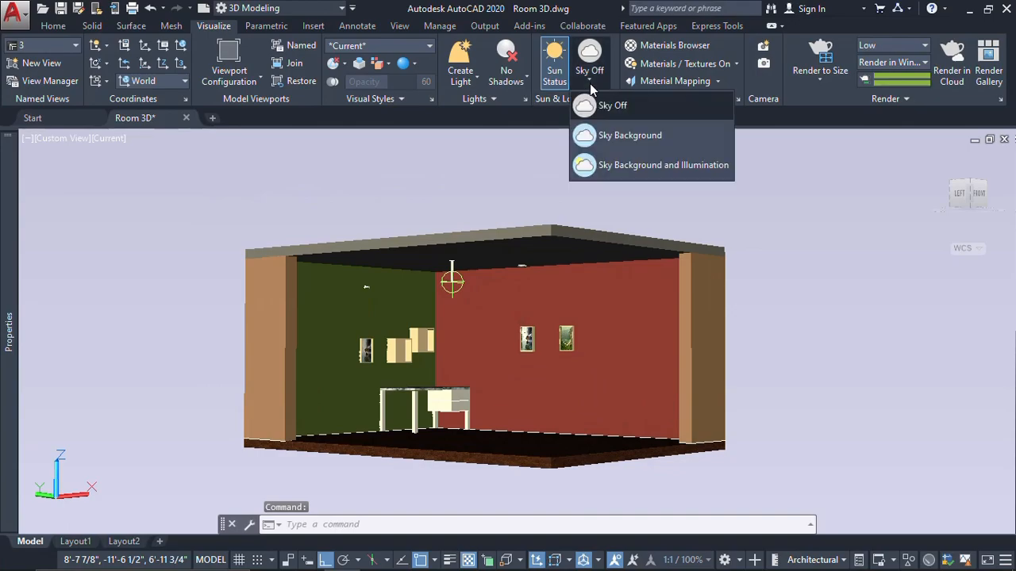
left_click(626, 136)
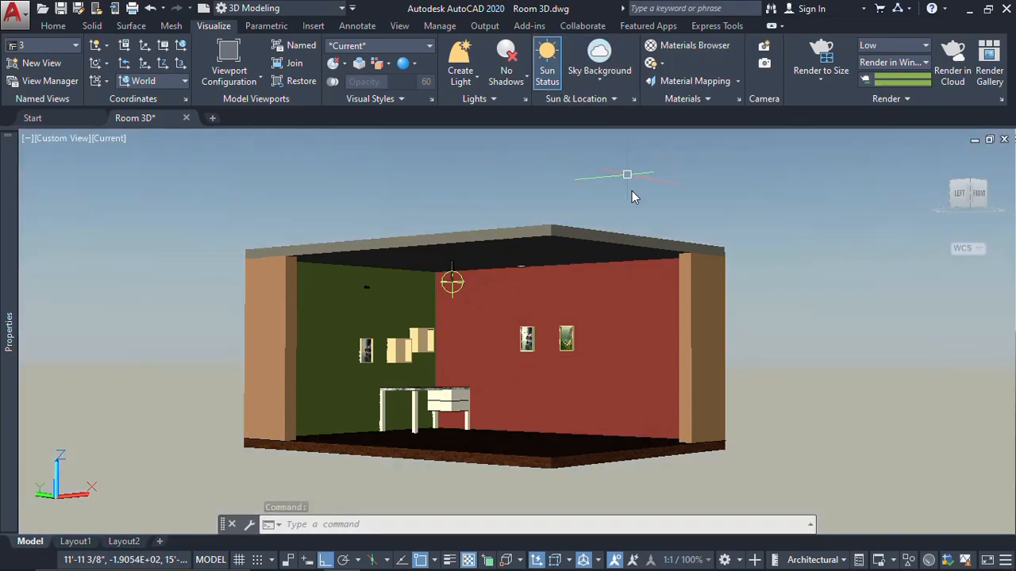
scroll(696, 238, "down", 3)
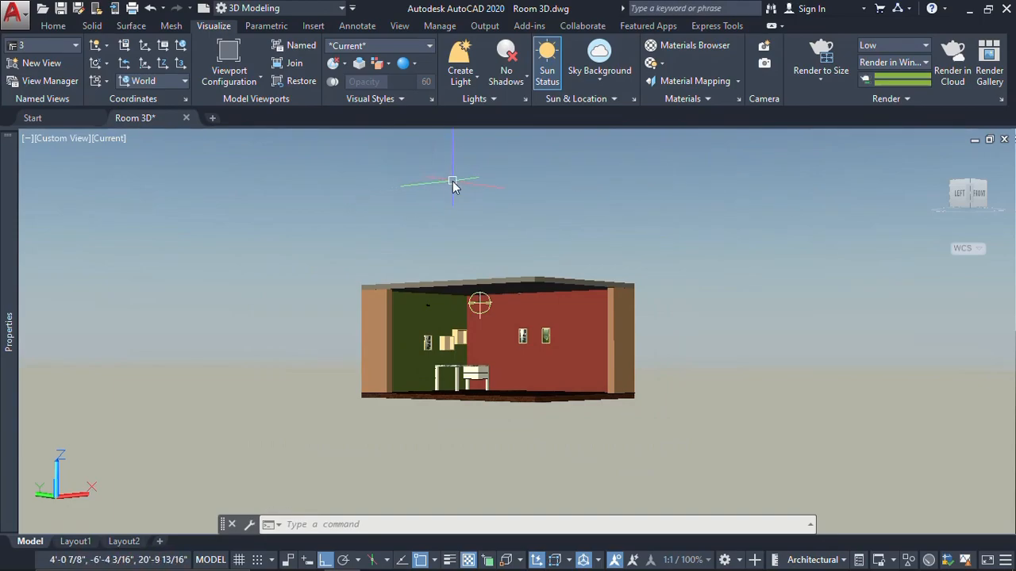
Change the sky setting to Sky Background and Illumination and test-render the room seen from closer.
left_click(597, 87)
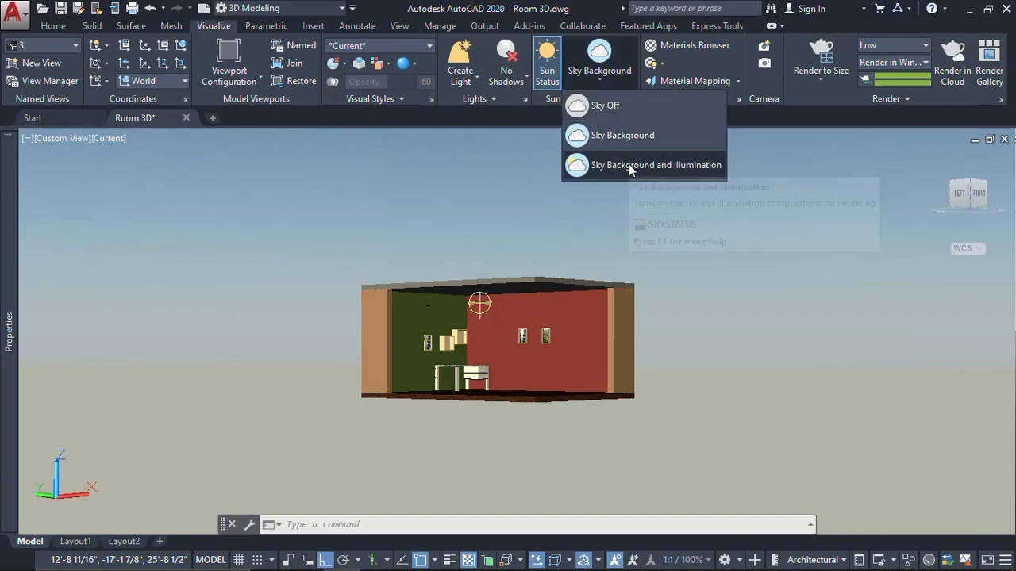
left_click(673, 166)
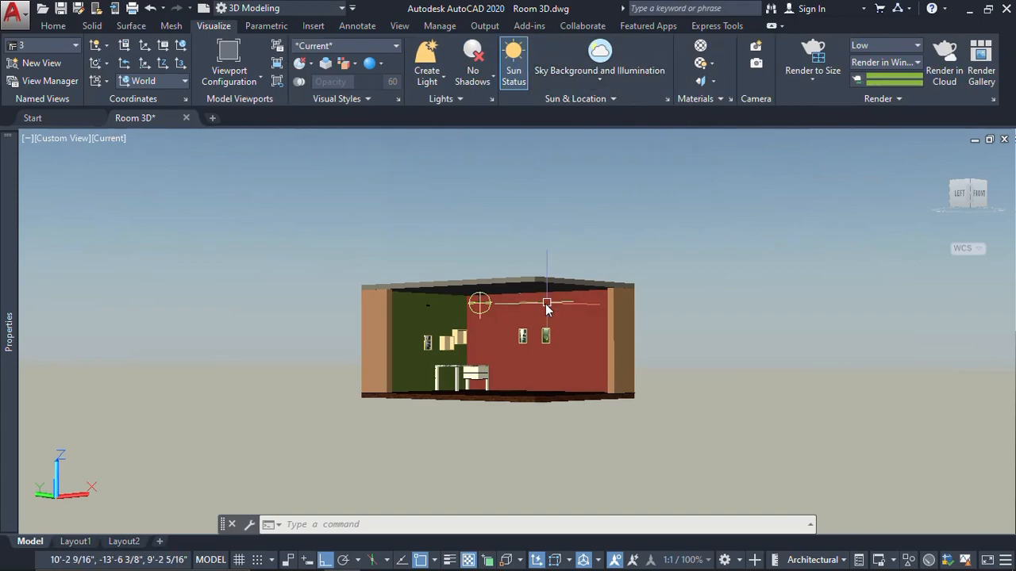
scroll(547, 297, "up", 5)
middle_click_drag(550, 290, 565, 278)
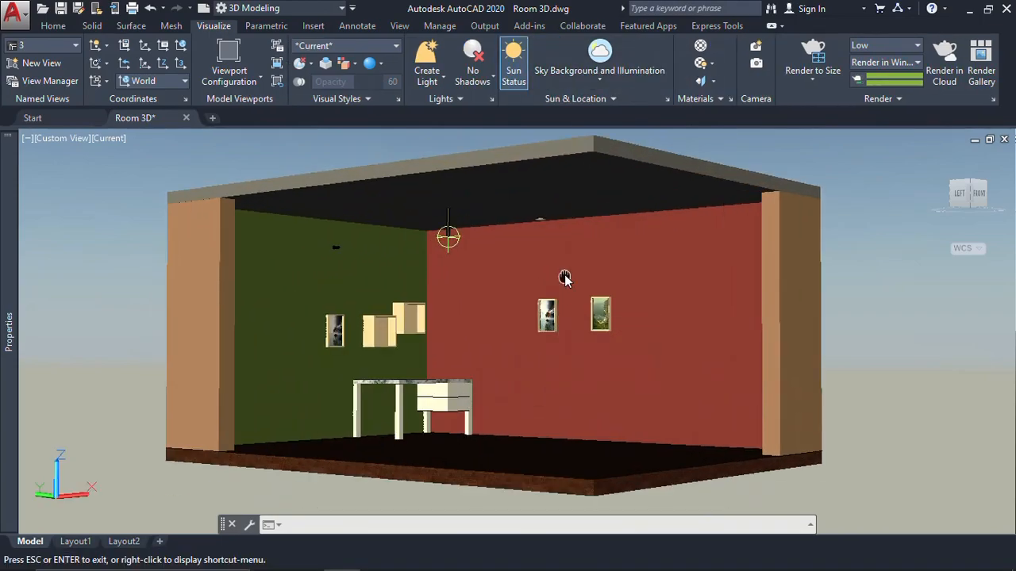
left_click(803, 60)
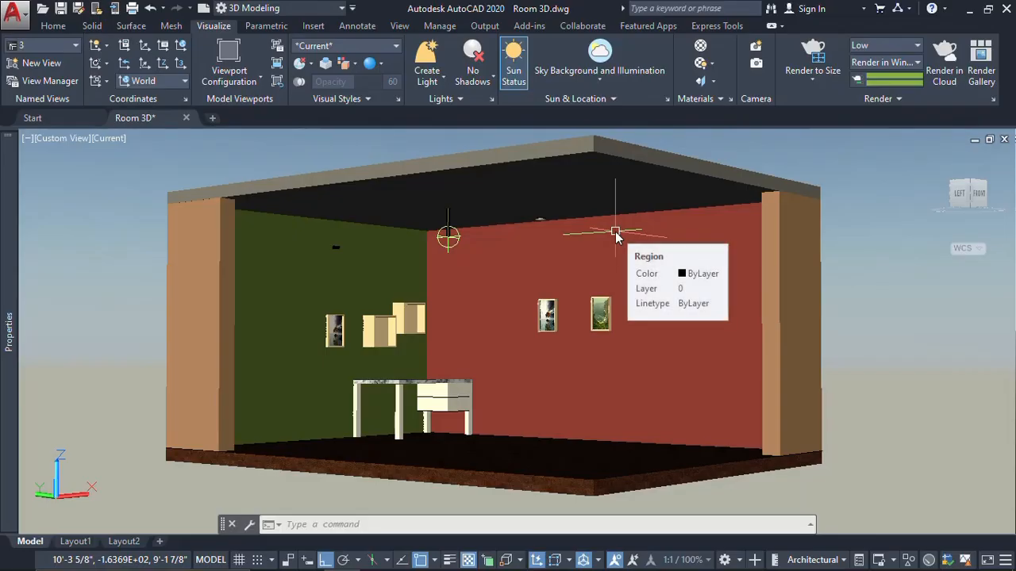
Show the sun's location, date and time settings.
left_click(584, 100)
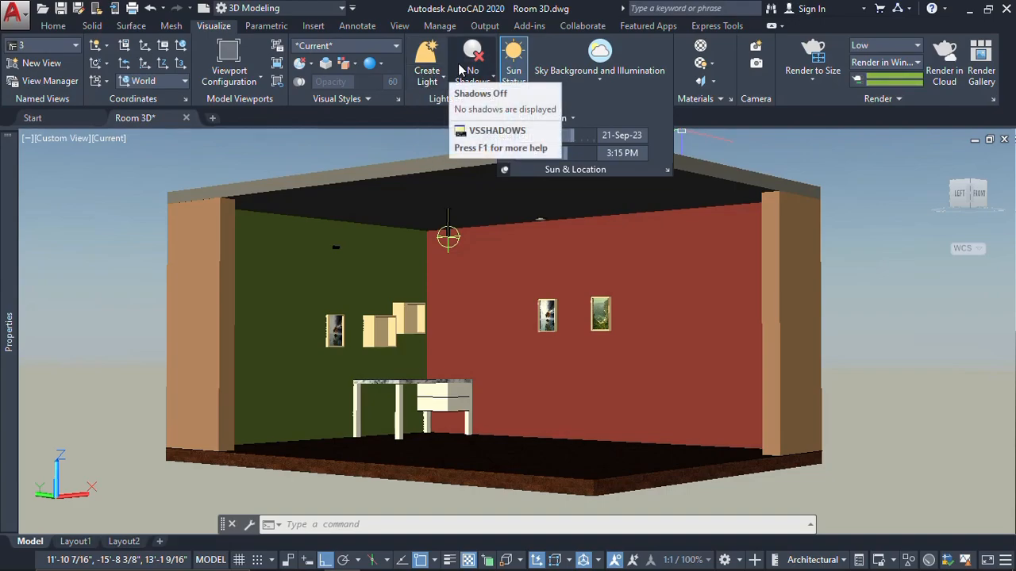
left_click(512, 72)
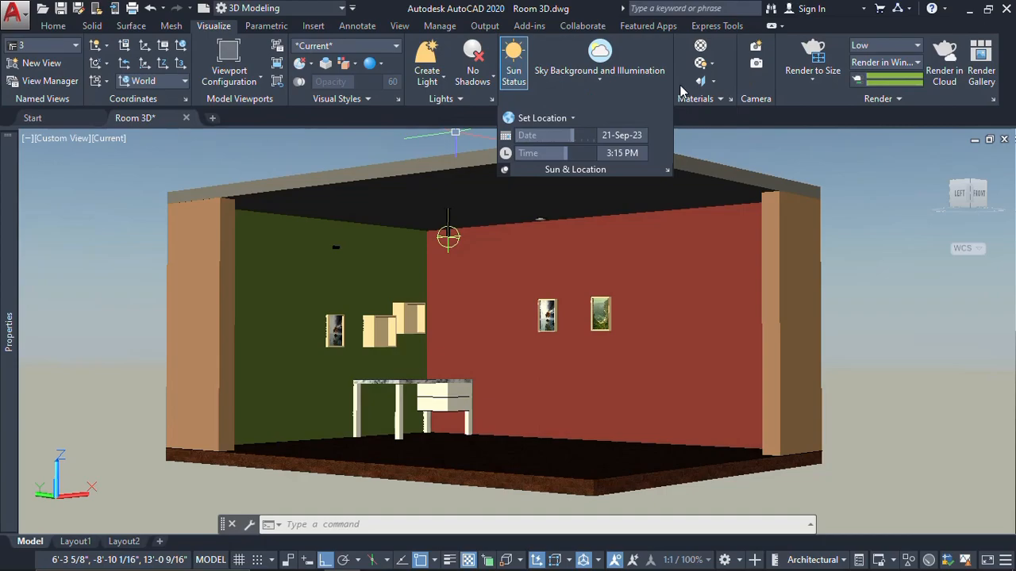